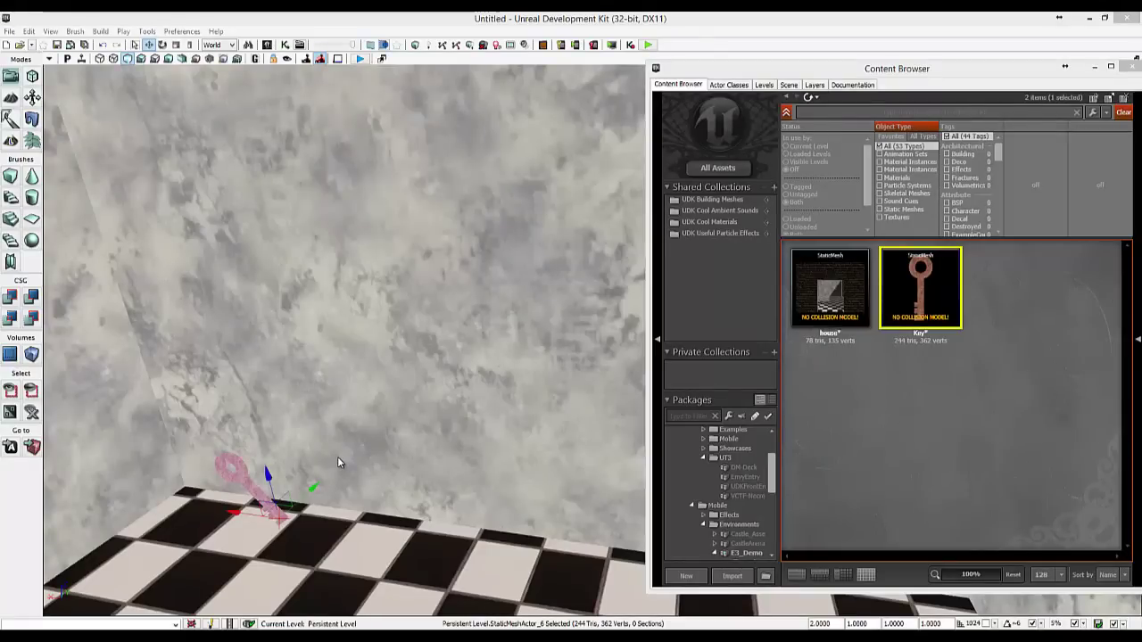
# Look around the room to examine the key in the corner and the wooden door on the wall.
pyautogui.click(337, 456)
pyautogui.scroll(-2, 306, 454)
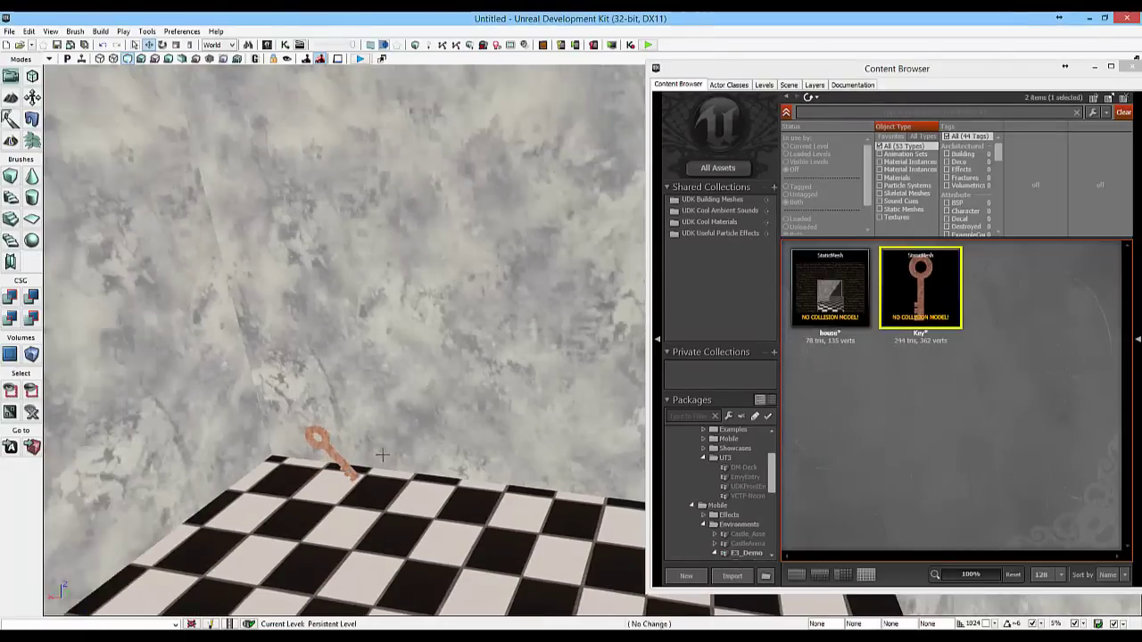
pyautogui.scroll(5, 581, 446)
pyautogui.press('Down')
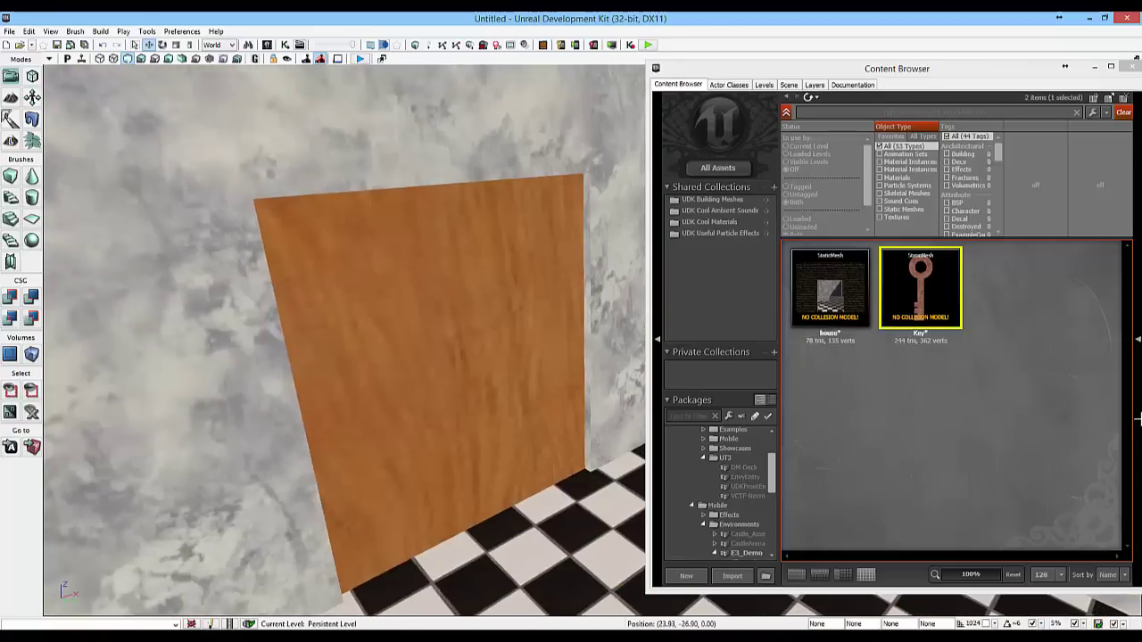
pyautogui.press('Right')
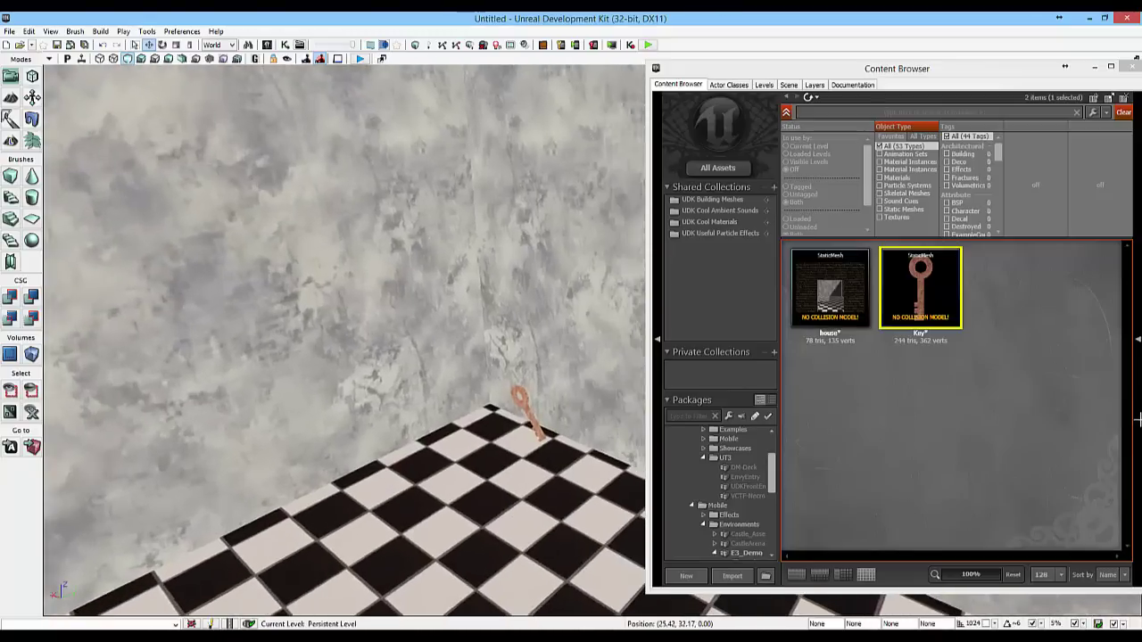
pyautogui.moveTo(463, 402); pyautogui.dragTo(463, 402)
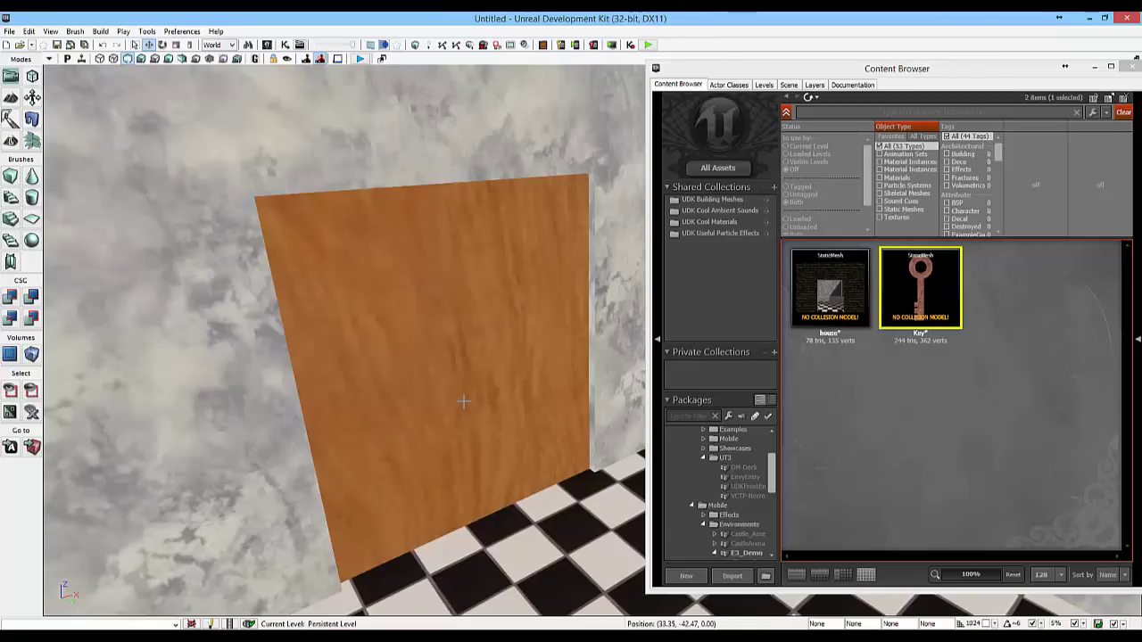
pyautogui.press('Left')
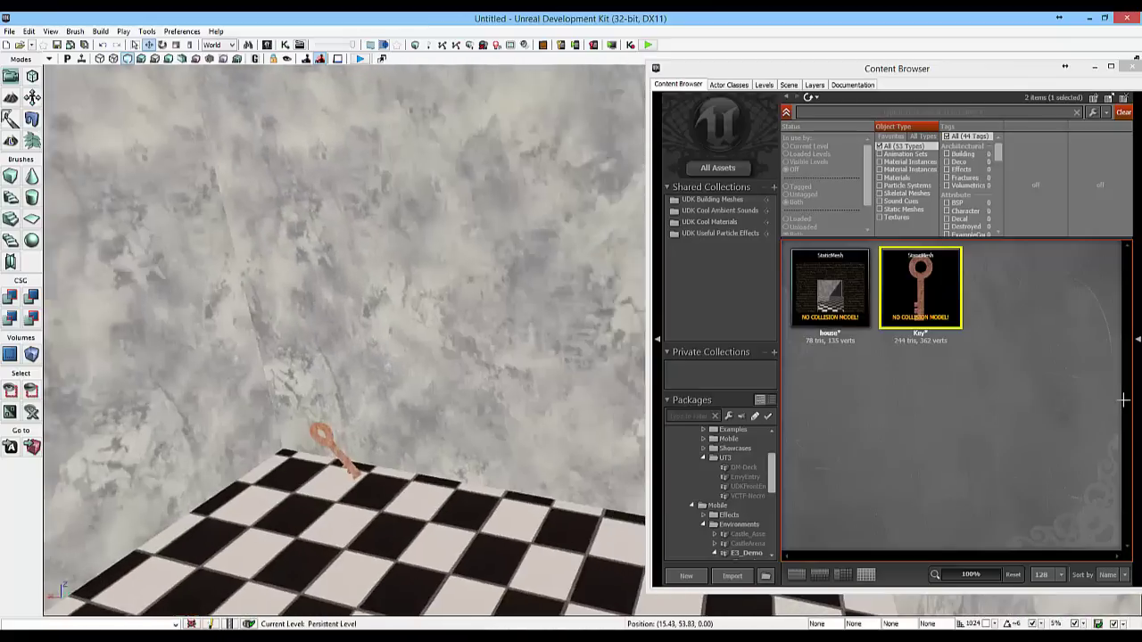
pyautogui.press('Left')
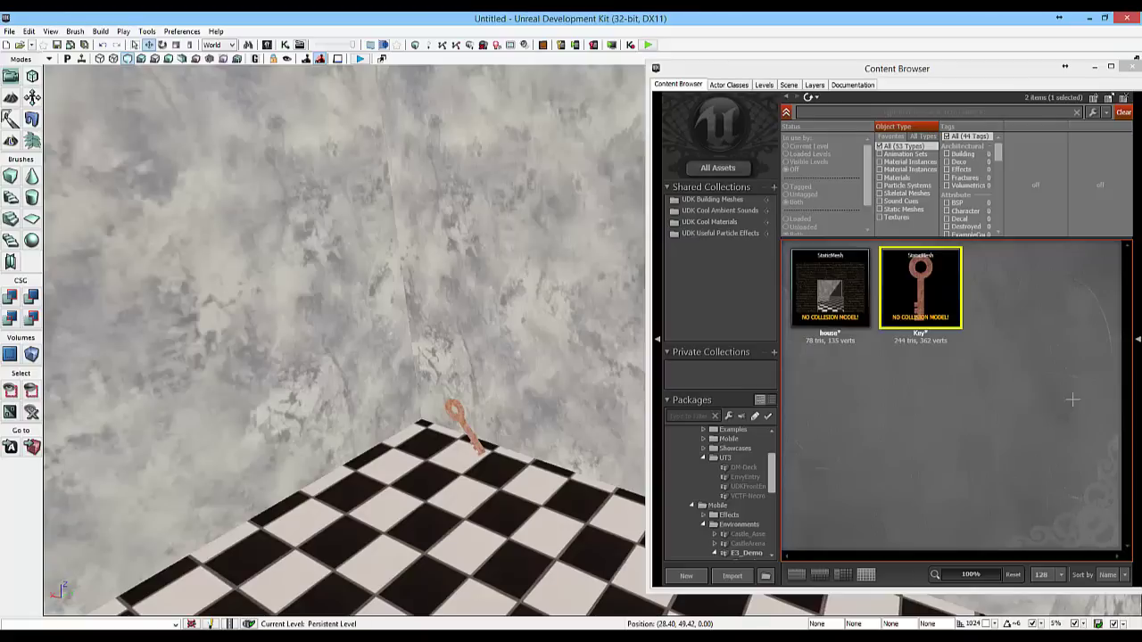
pyautogui.press('Right')
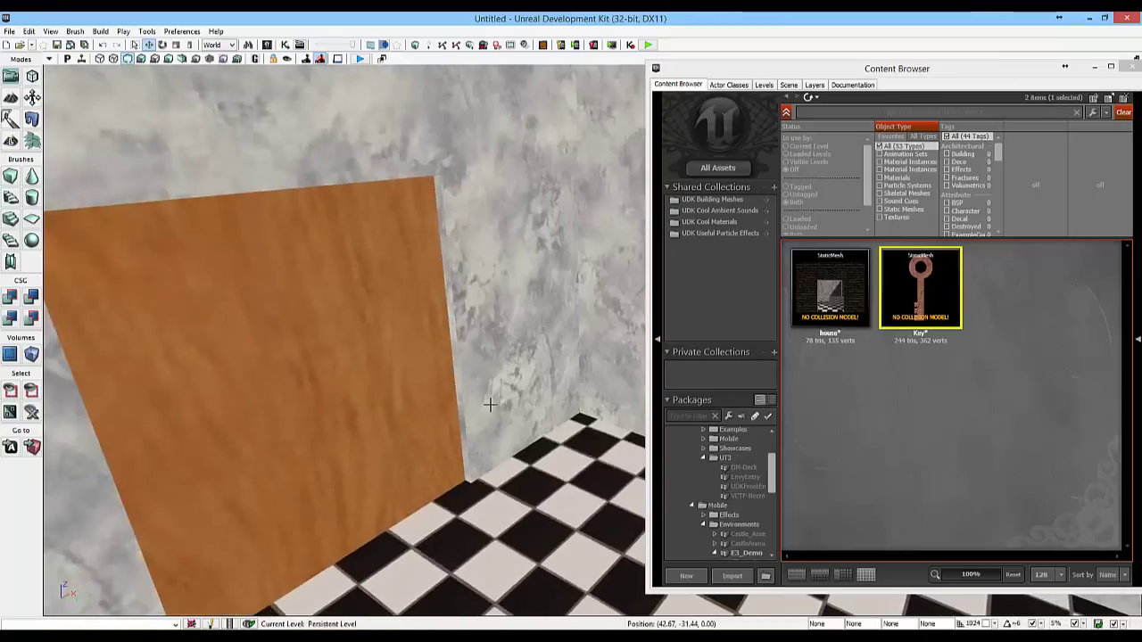
pyautogui.press('Left')
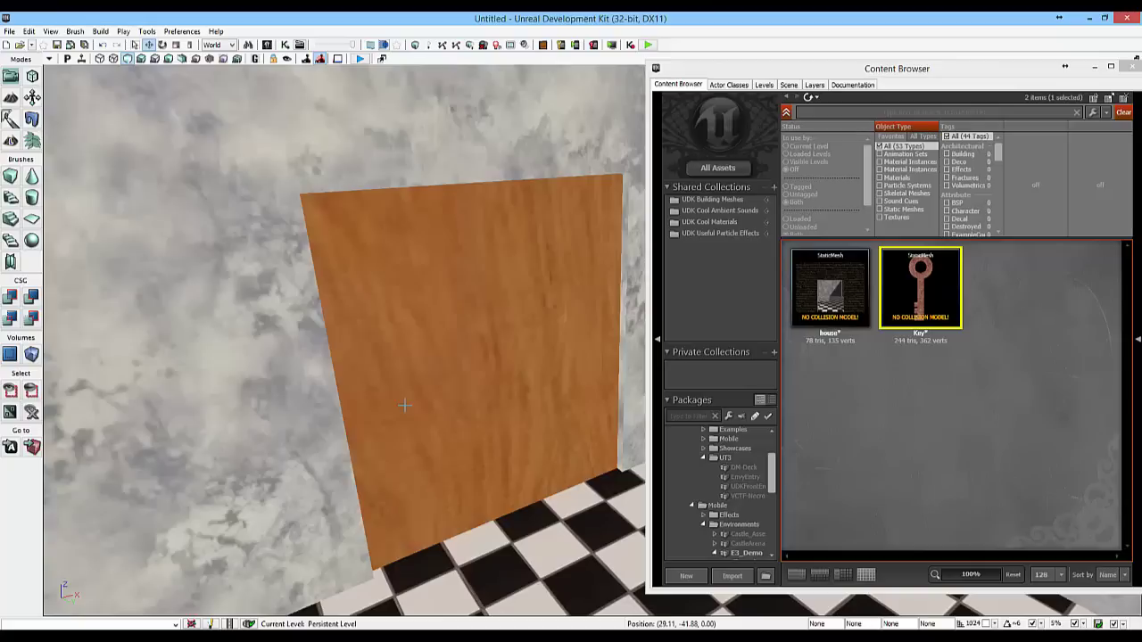
pyautogui.moveTo(404, 405); pyautogui.dragTo(1104, 408)
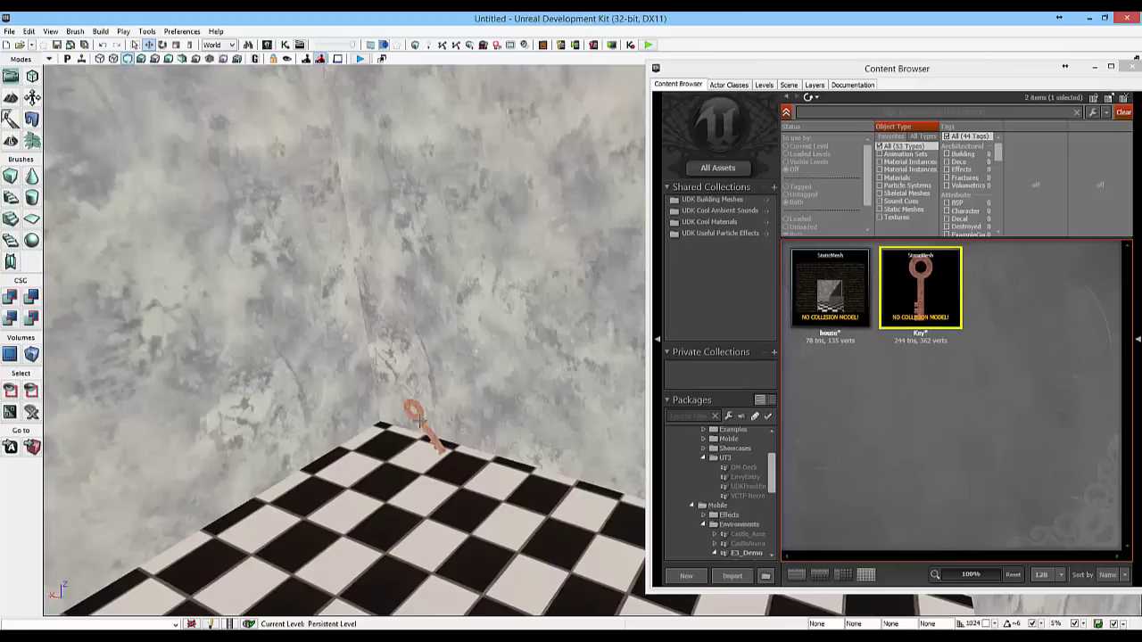
pyautogui.scroll(-2, 416, 421)
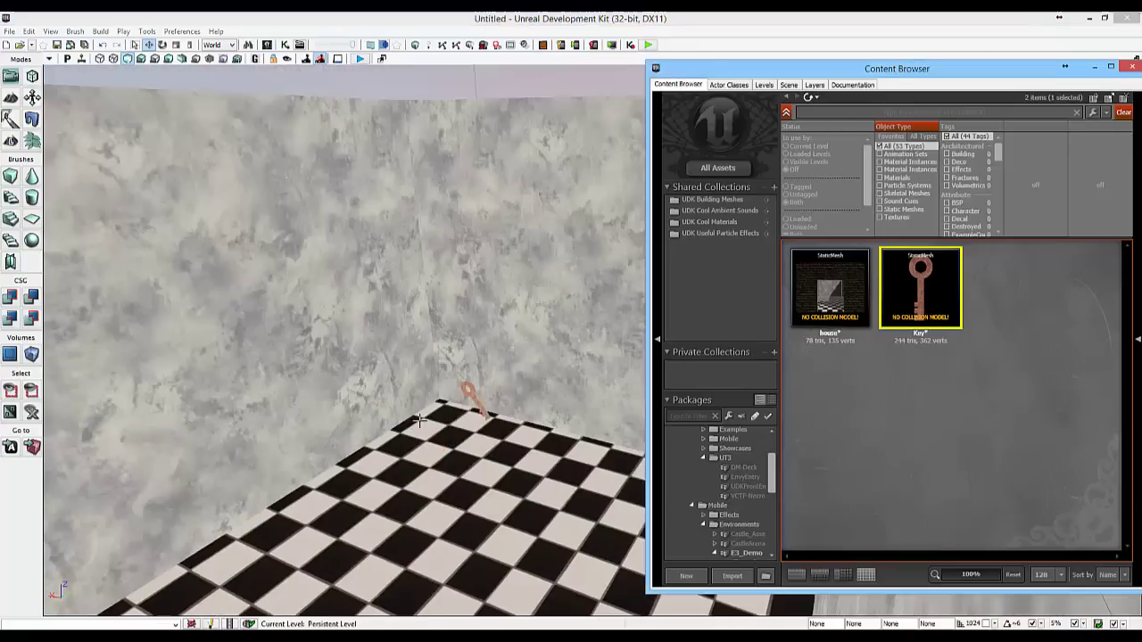
# Scale the key in the room corner uniformly to about 1.22 on all three axes.
pyautogui.click(473, 400)
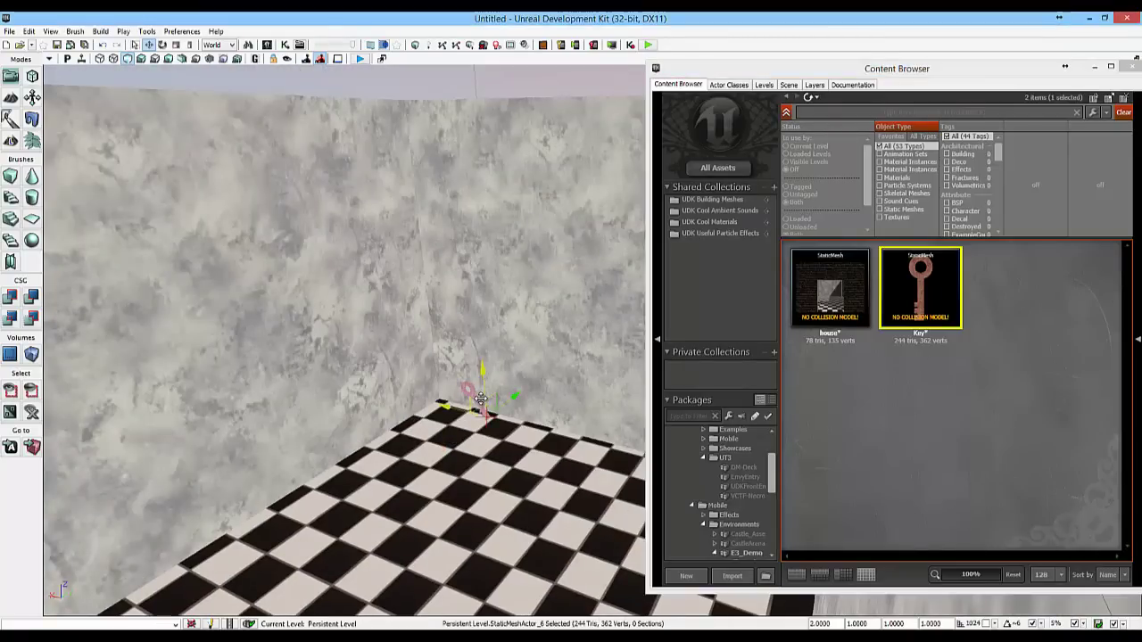
pyautogui.press('space')
pyautogui.press('space')
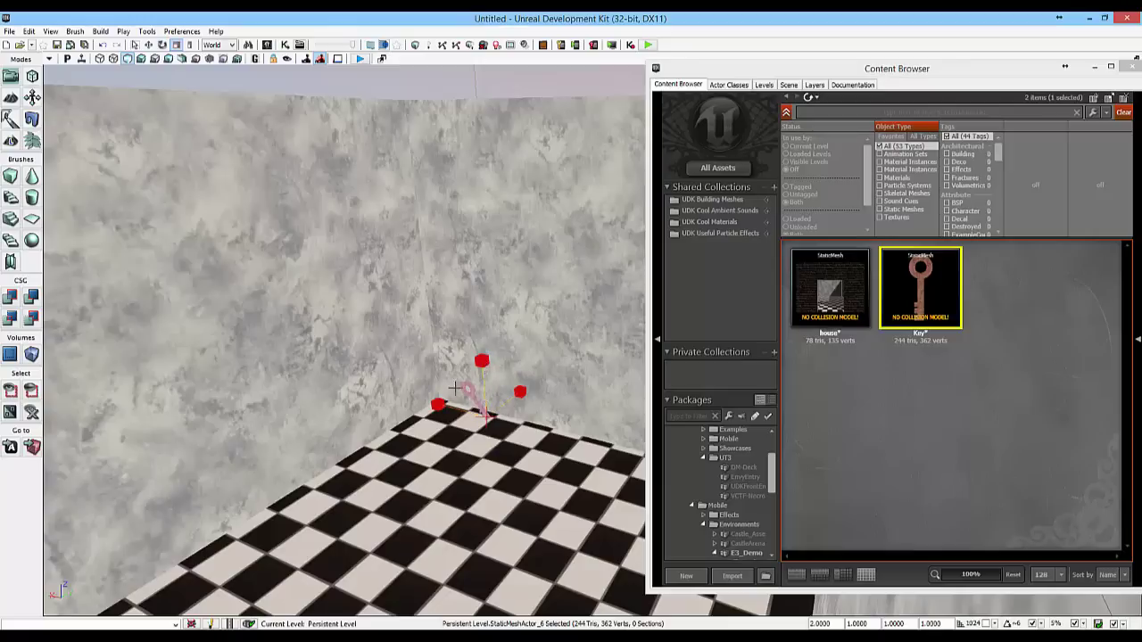
pyautogui.click(426, 295)
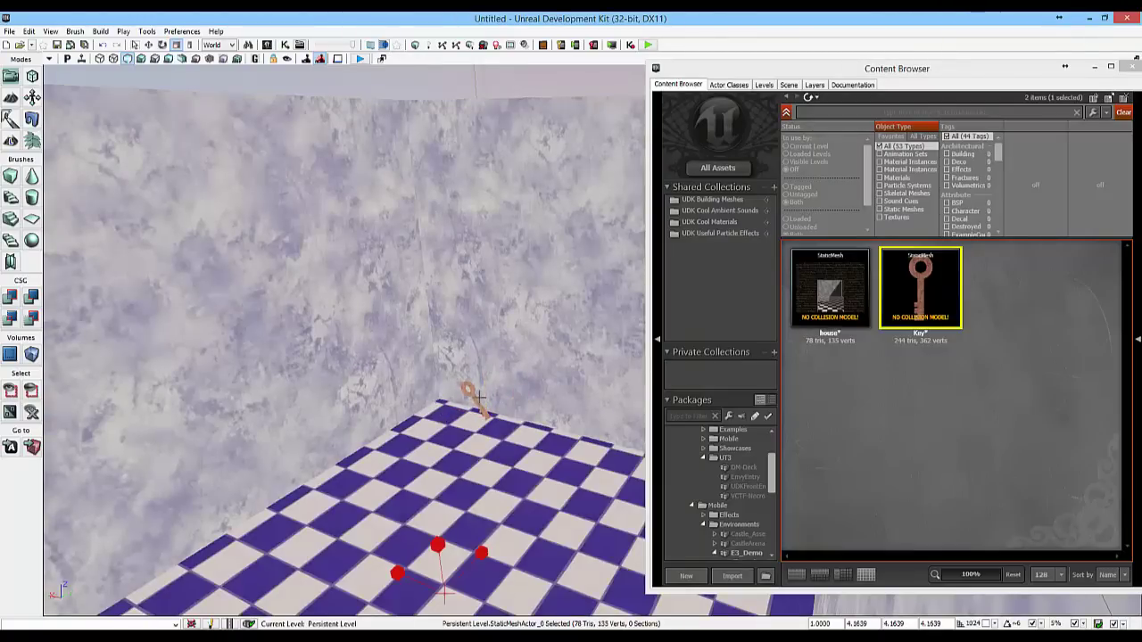
pyautogui.click(473, 395)
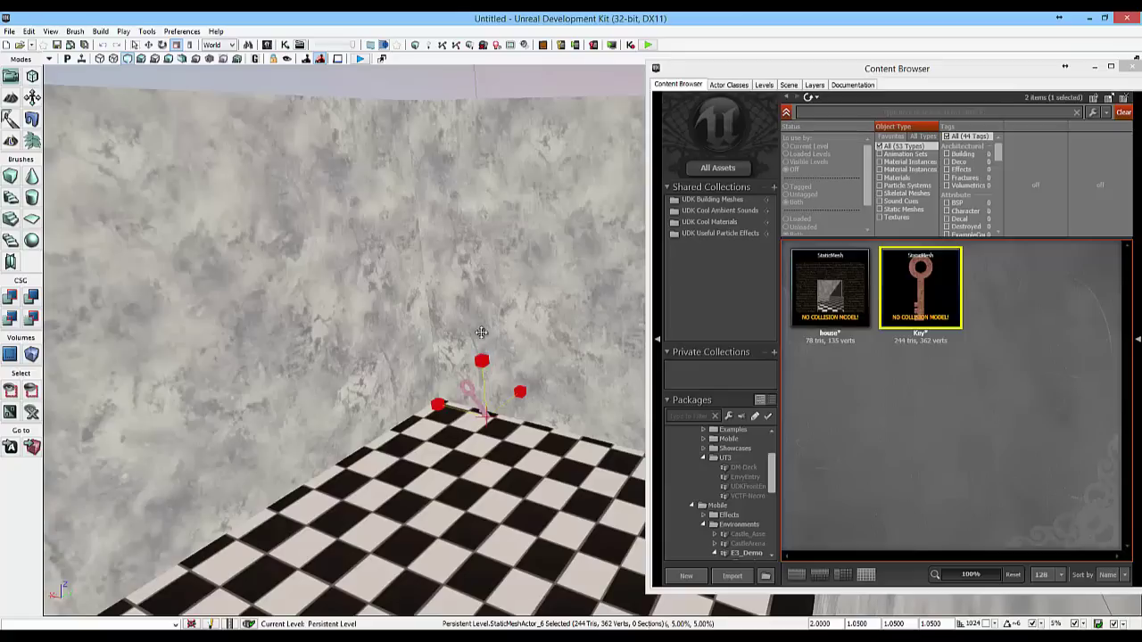
pyautogui.moveTo(481, 361)
pyautogui.mouseDown()
pyautogui.moveTo(481, 351)
pyautogui.moveTo(482, 381)
pyautogui.mouseUp()
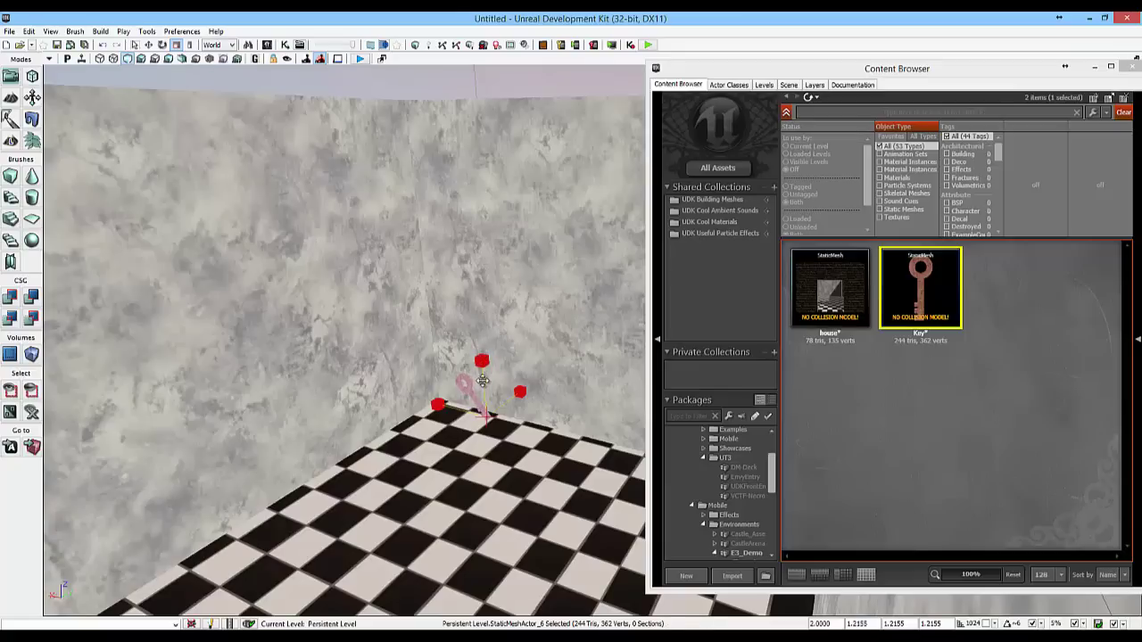
pyautogui.click(482, 381)
pyautogui.click(464, 386)
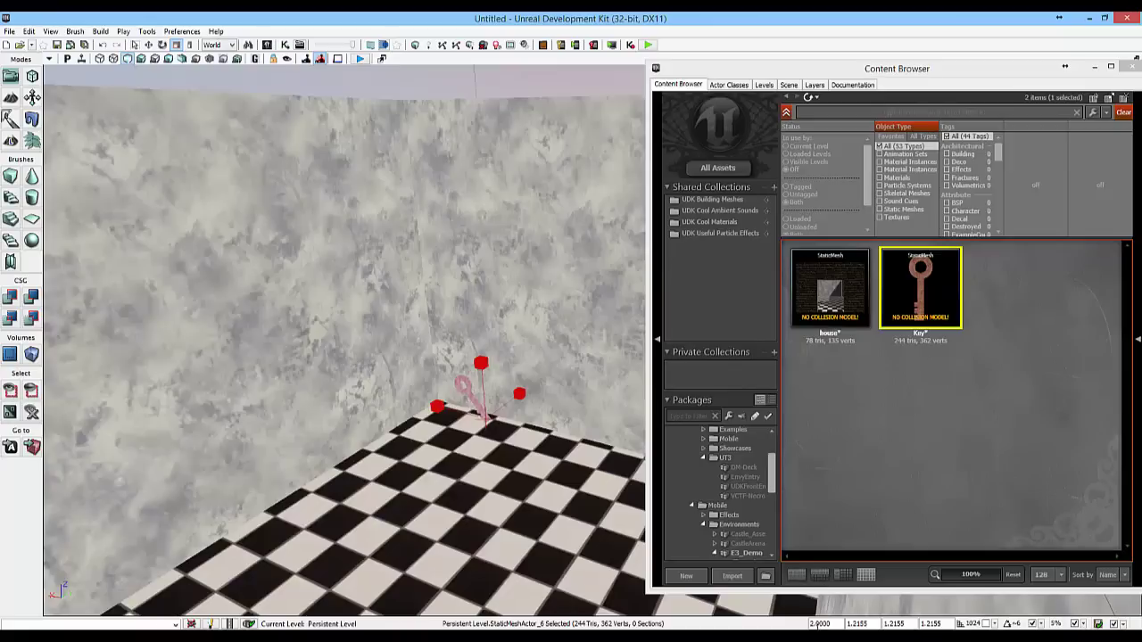
# Set the key's DrawScale to 3.
pyautogui.moveTo(832, 624); pyautogui.dragTo(802, 628)
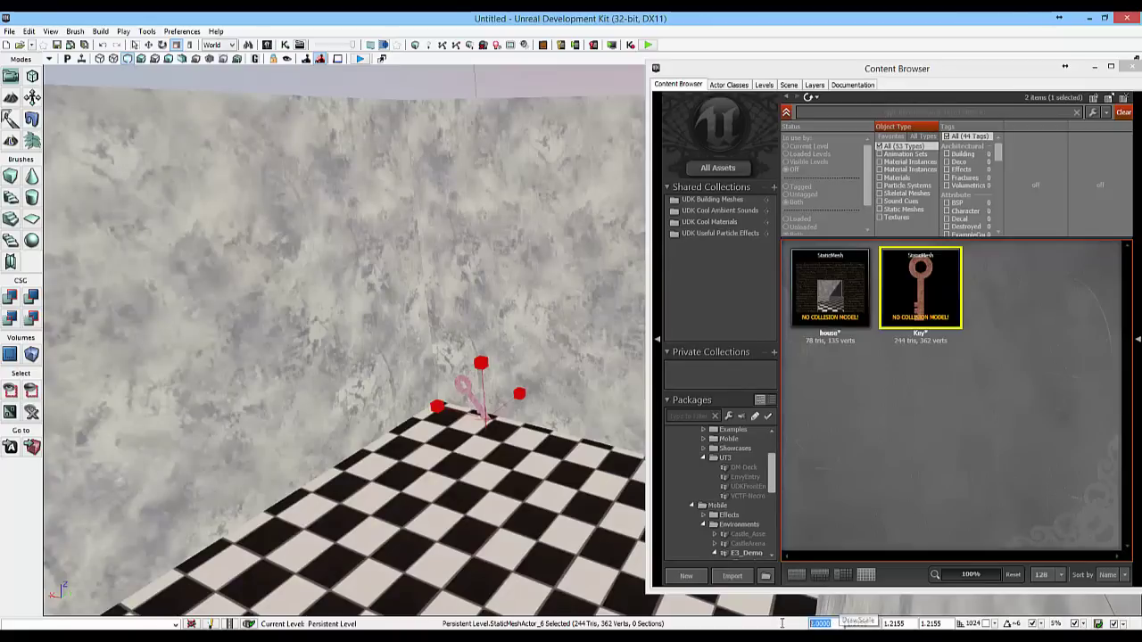
pyautogui.write('3')
pyautogui.press('Return')
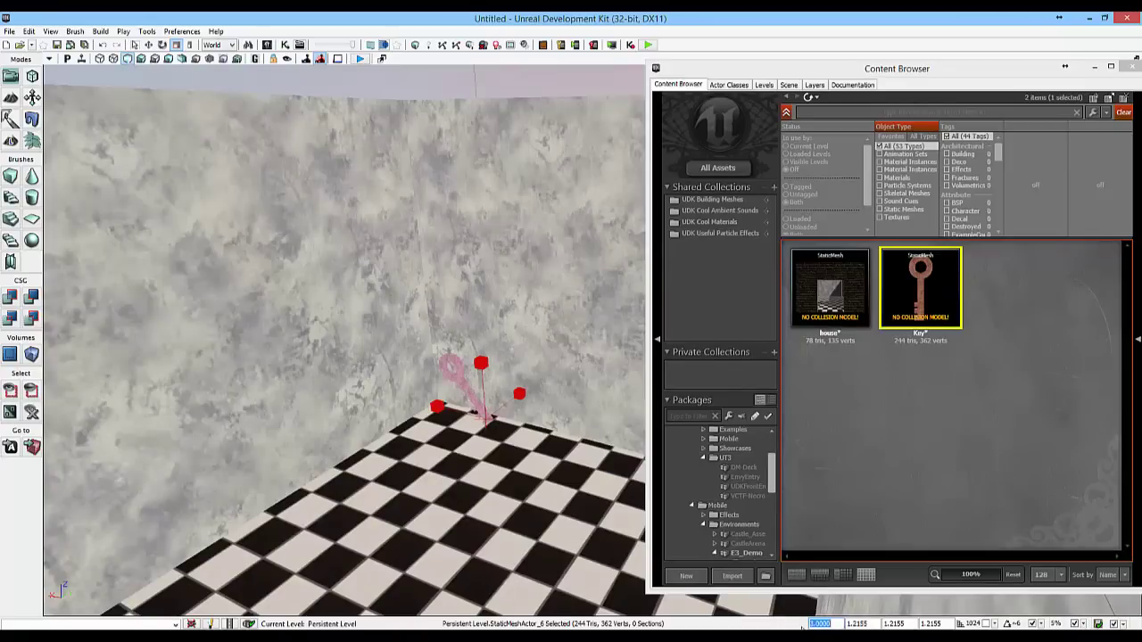
# Add a Trigger actor in the room corner near the key and move it just in front of the key.
pyautogui.click(514, 392)
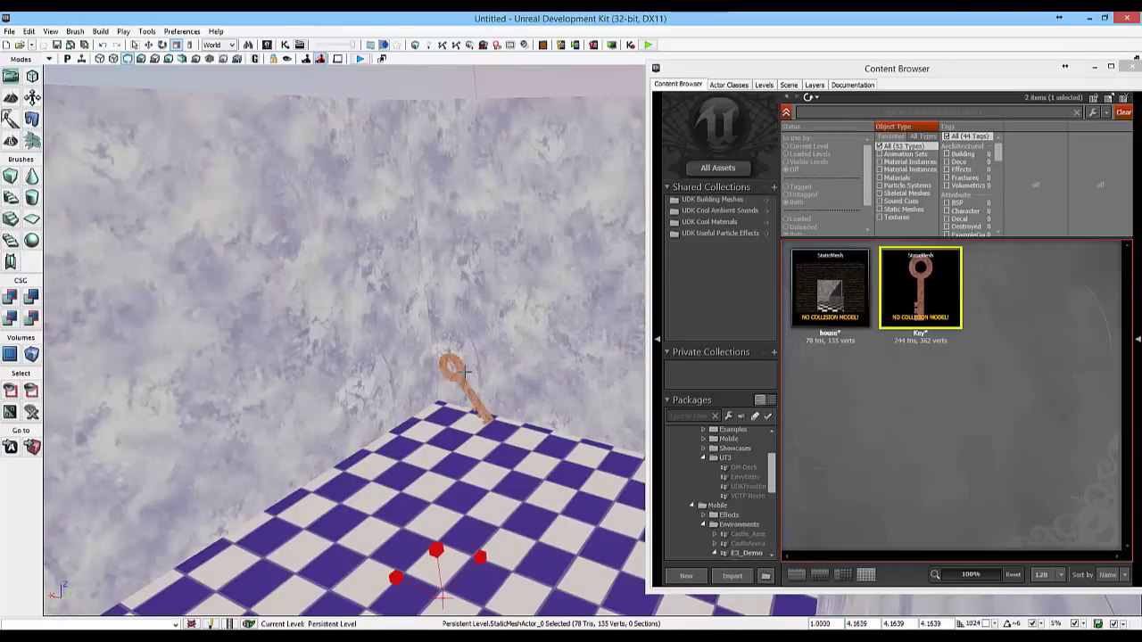
pyautogui.rightClick(451, 428)
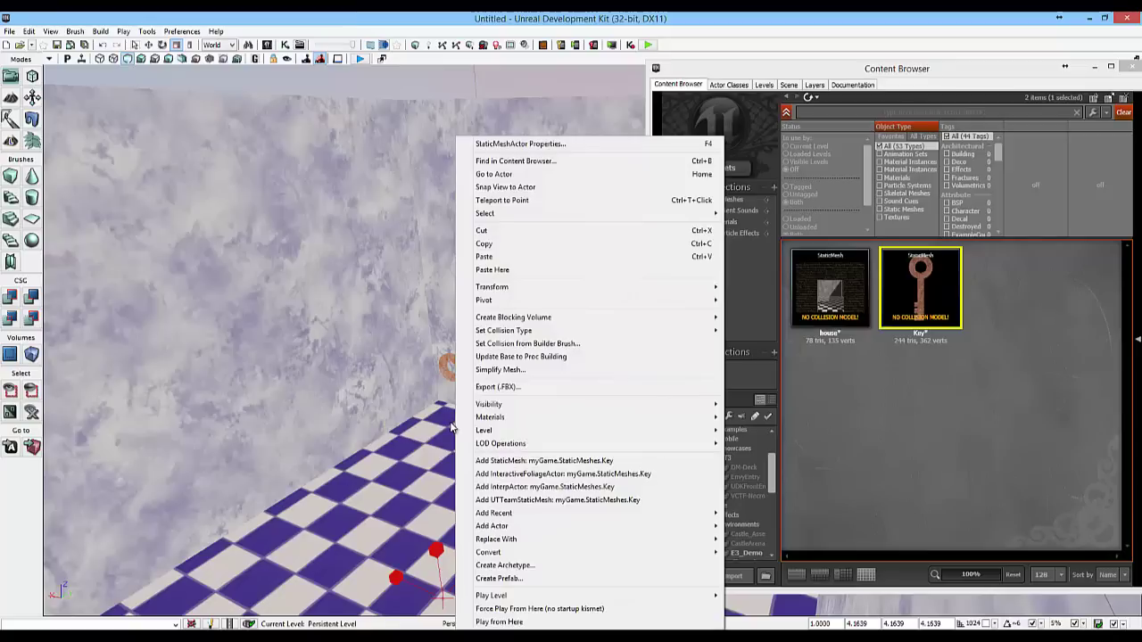
pyautogui.moveTo(531, 528)
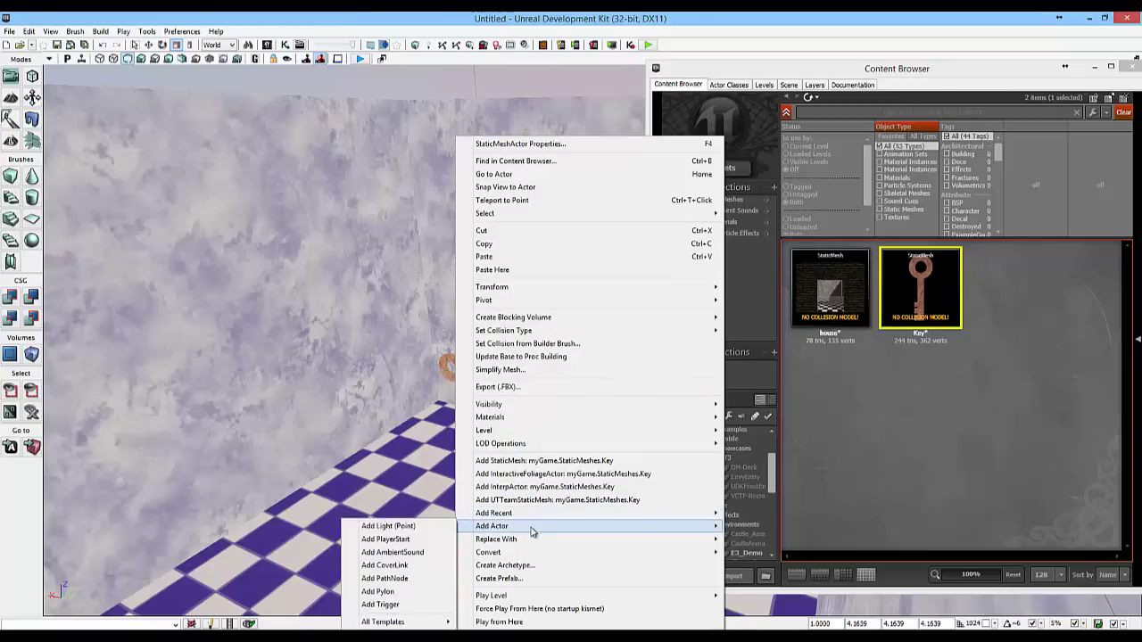
pyautogui.click(382, 604)
pyautogui.press('space')
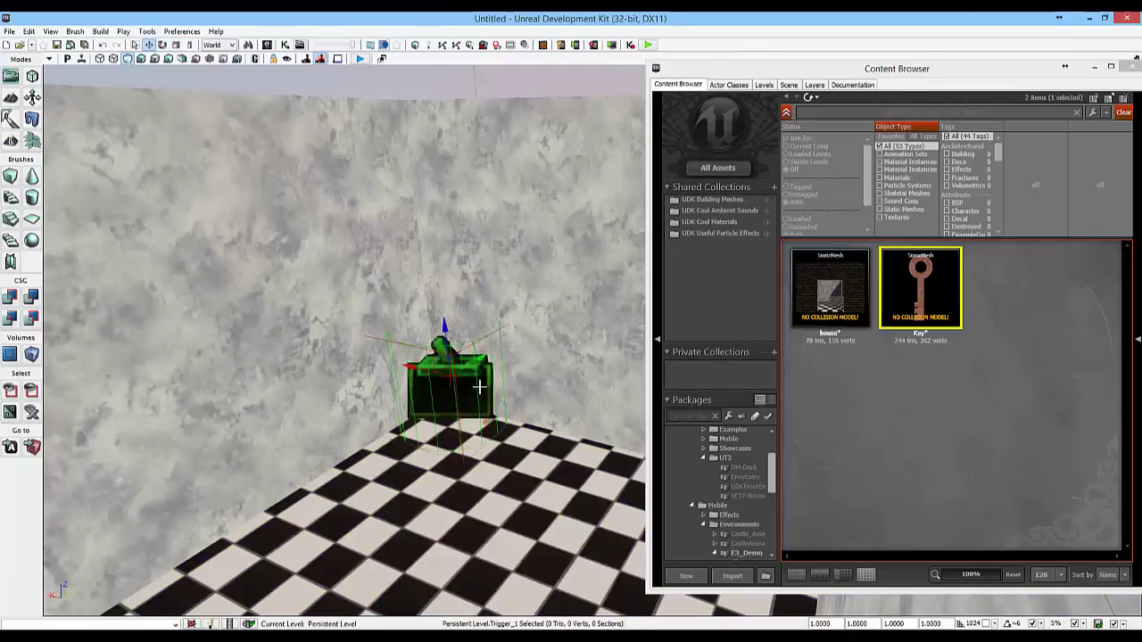
pyautogui.moveTo(478, 358); pyautogui.dragTo(457, 398)
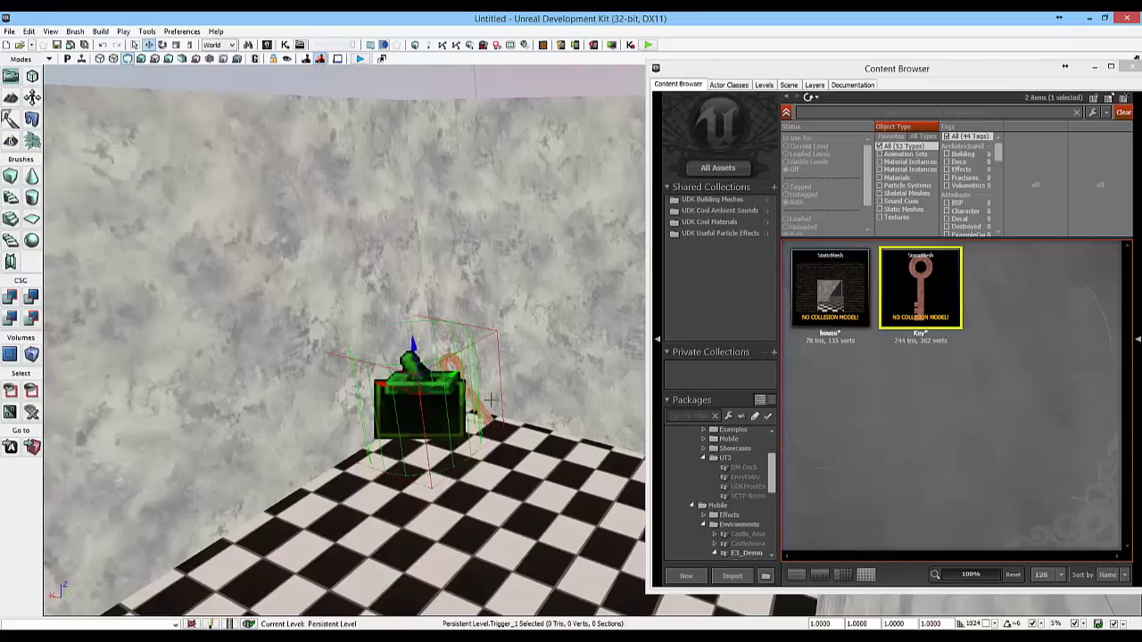
pyautogui.click(453, 375)
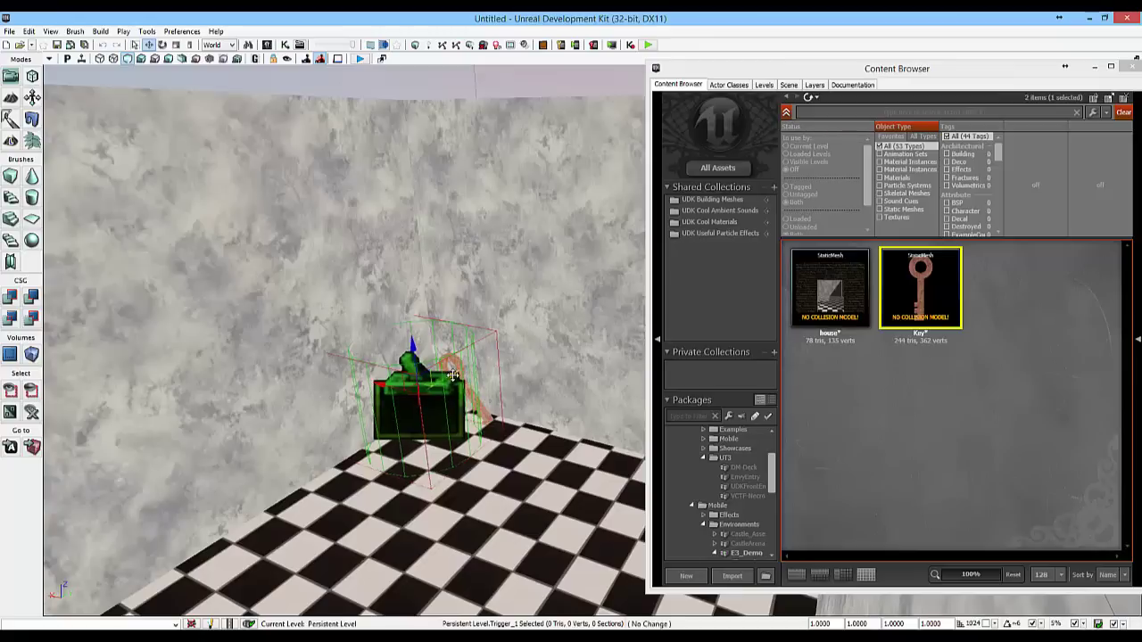
pyautogui.moveTo(453, 375); pyautogui.dragTo(450, 376)
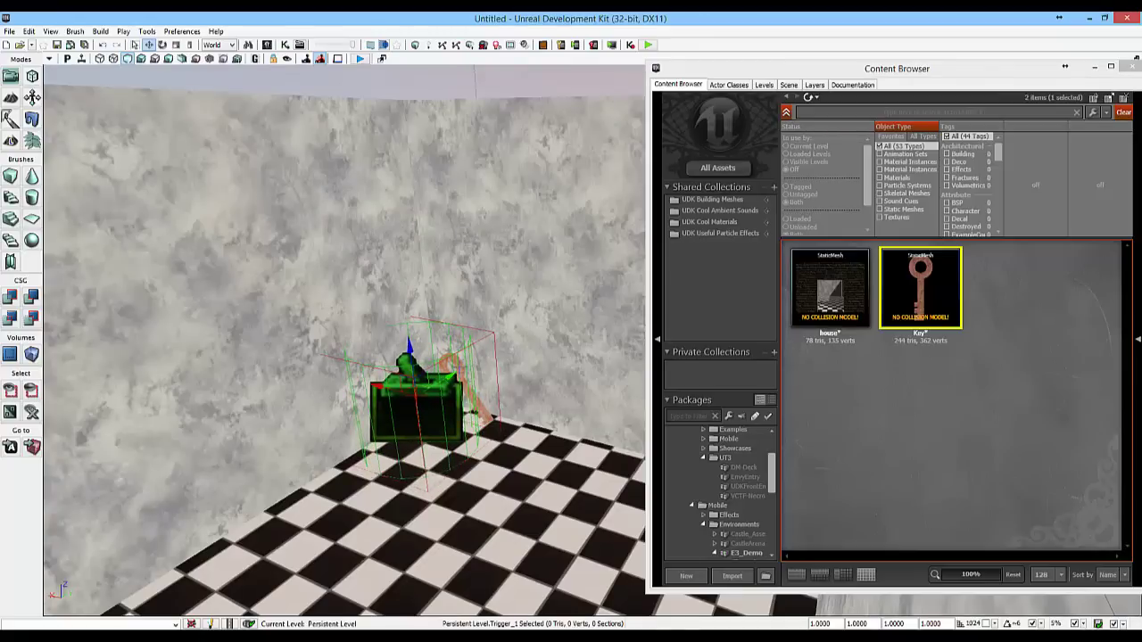
# Convert the key beside the trigger from a StaticMeshActor to a Mover.
pyautogui.click(468, 368)
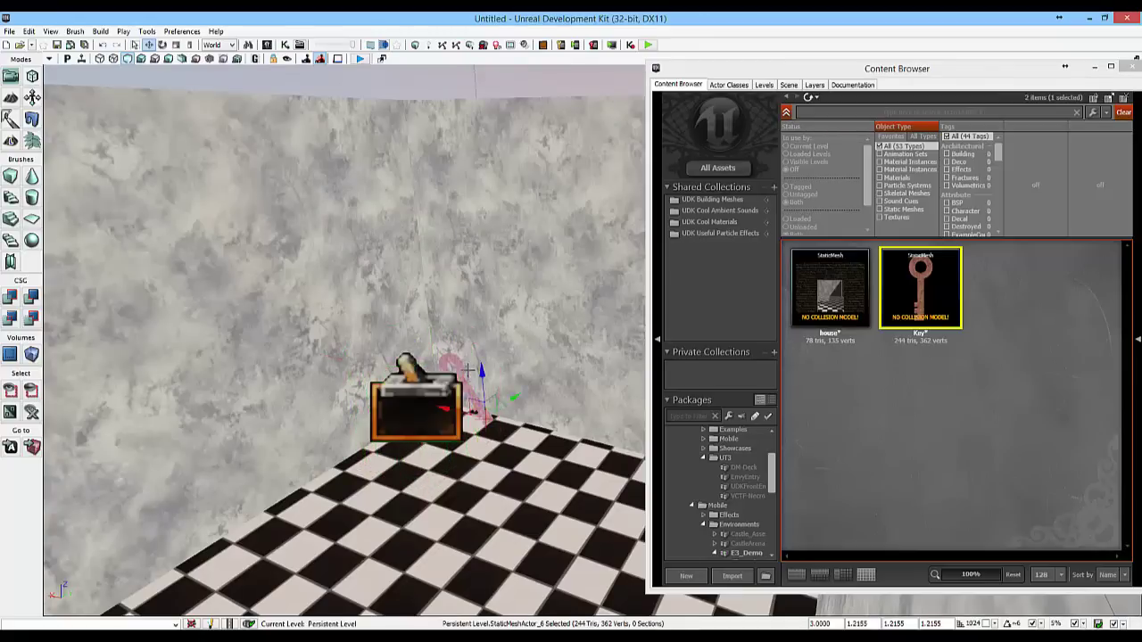
pyautogui.click(426, 403)
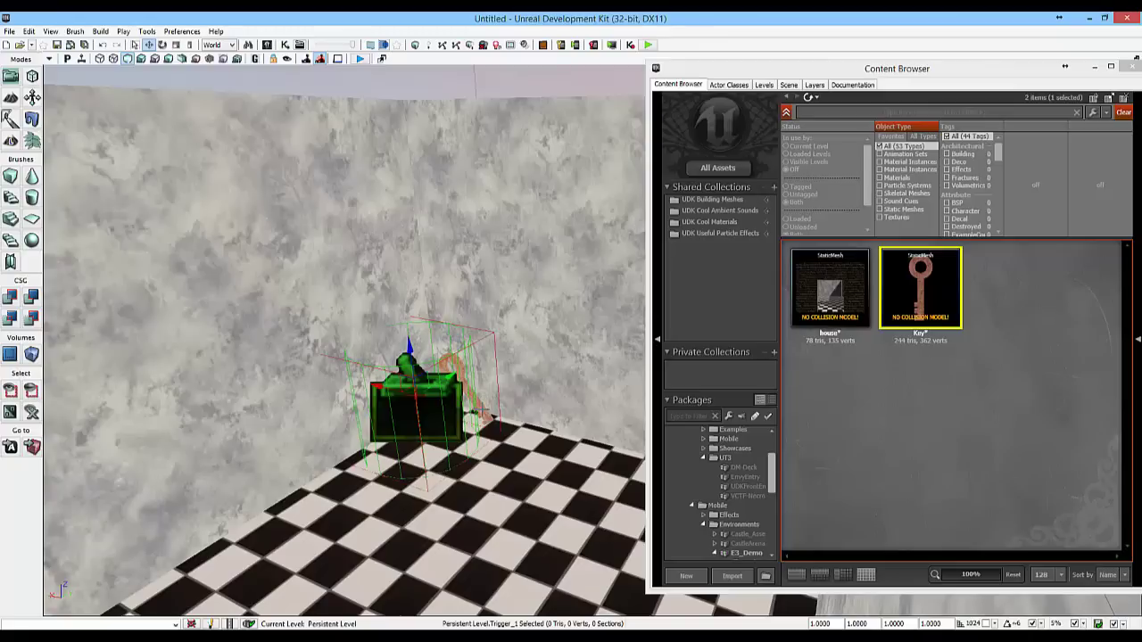
pyautogui.click(415, 415)
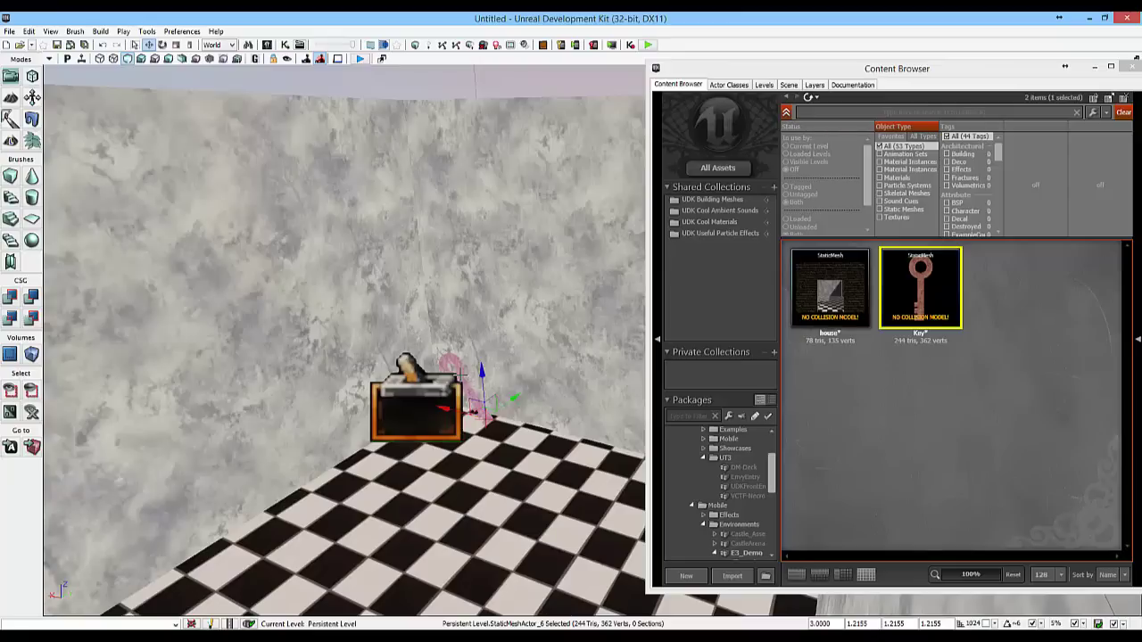
pyautogui.rightClick(460, 368)
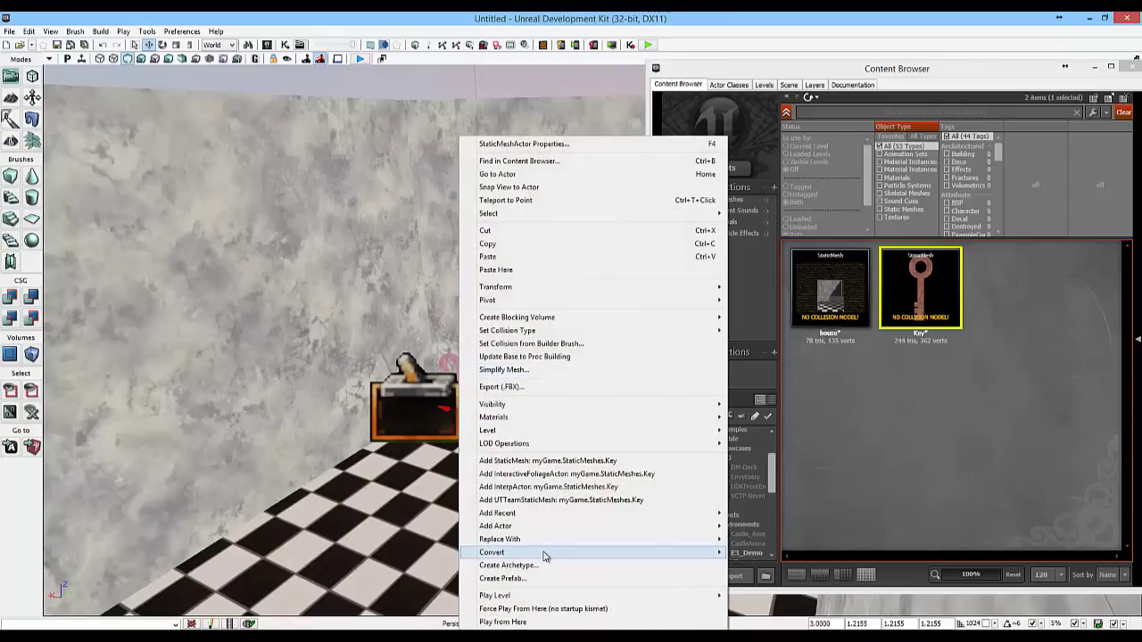
pyautogui.moveTo(545, 556)
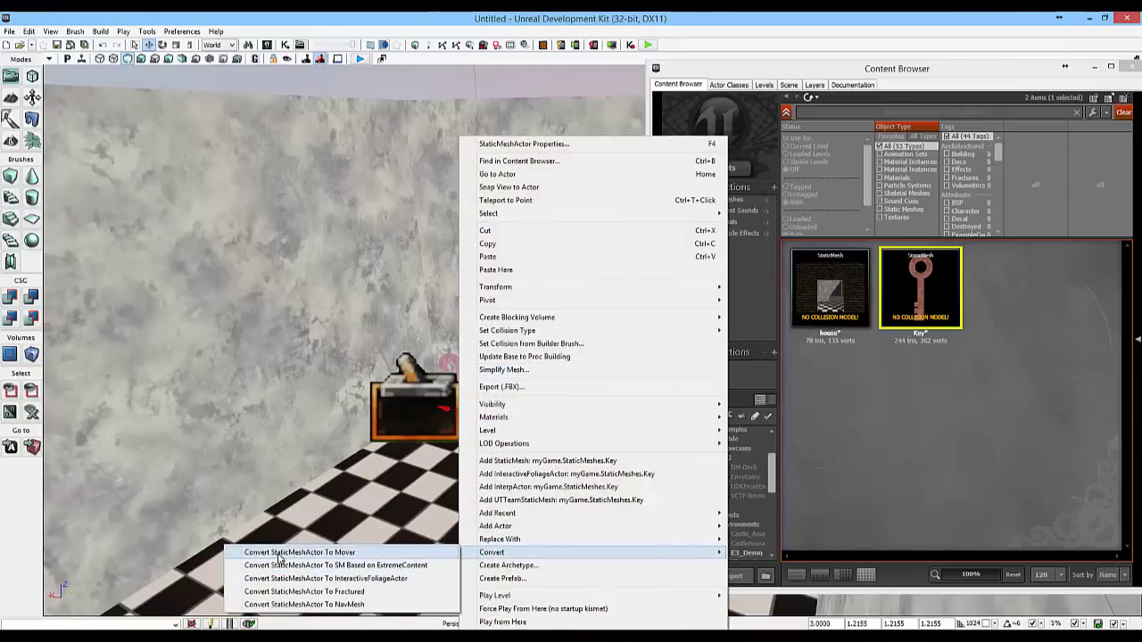
pyautogui.click(351, 555)
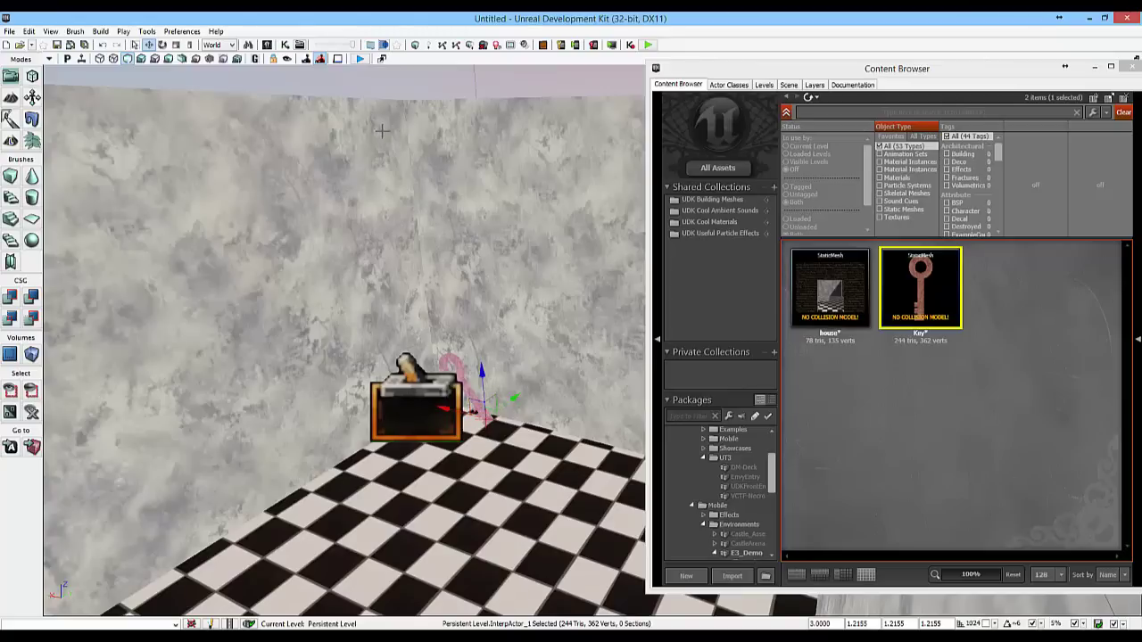
# Open the Kismet editor and add a Touch event for the trigger in front of the key.
pyautogui.click(285, 45)
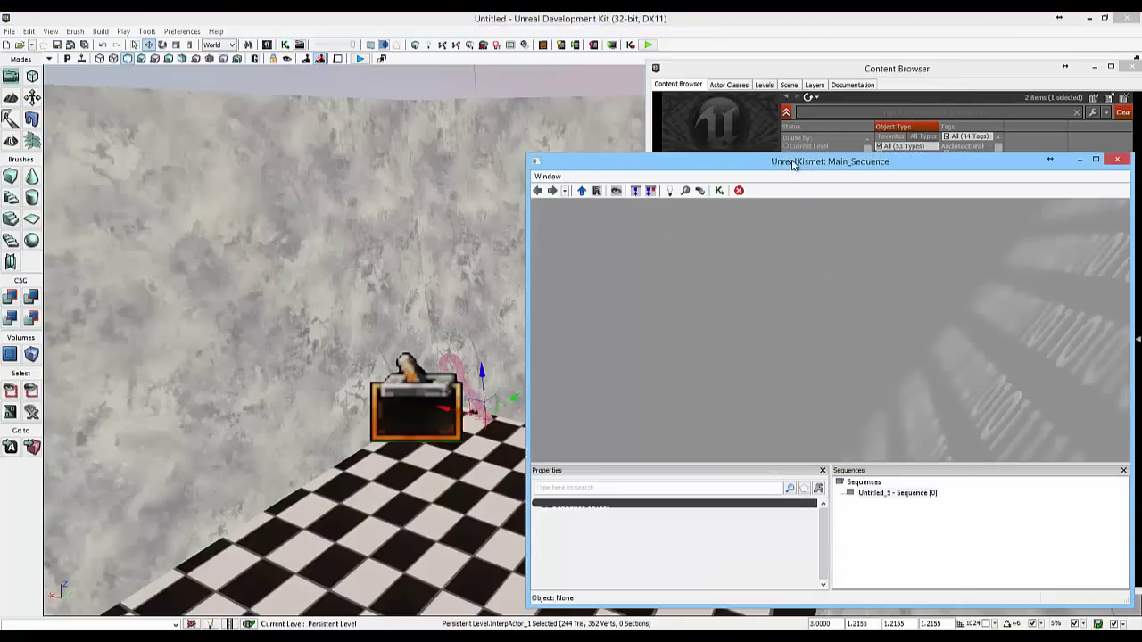
pyautogui.moveTo(794, 173); pyautogui.dragTo(746, 139)
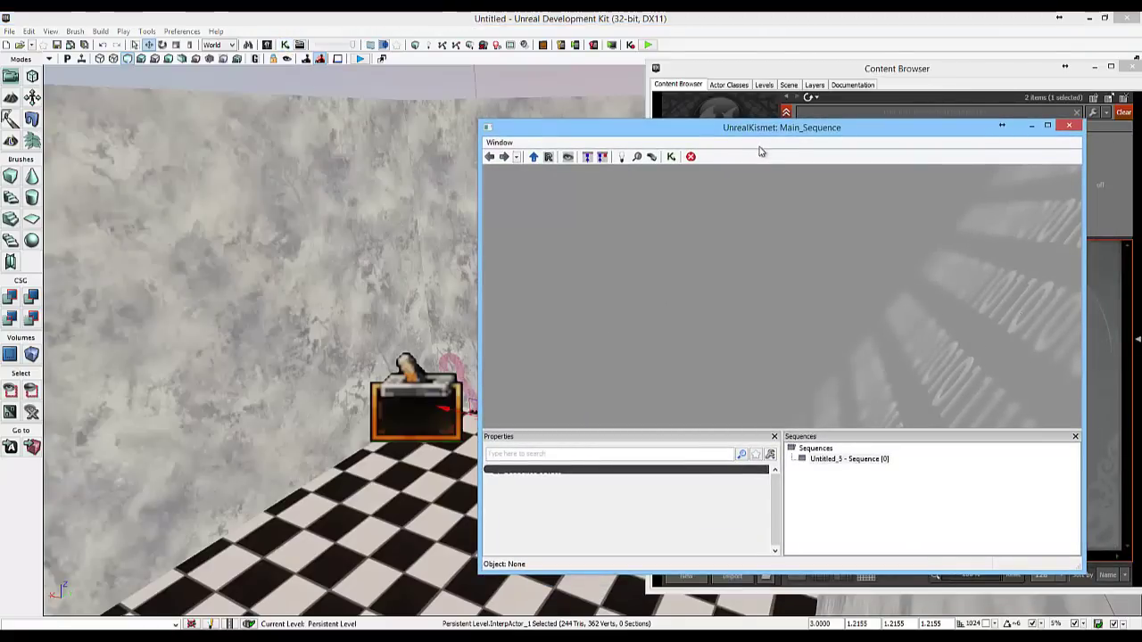
pyautogui.moveTo(754, 133); pyautogui.dragTo(836, 129)
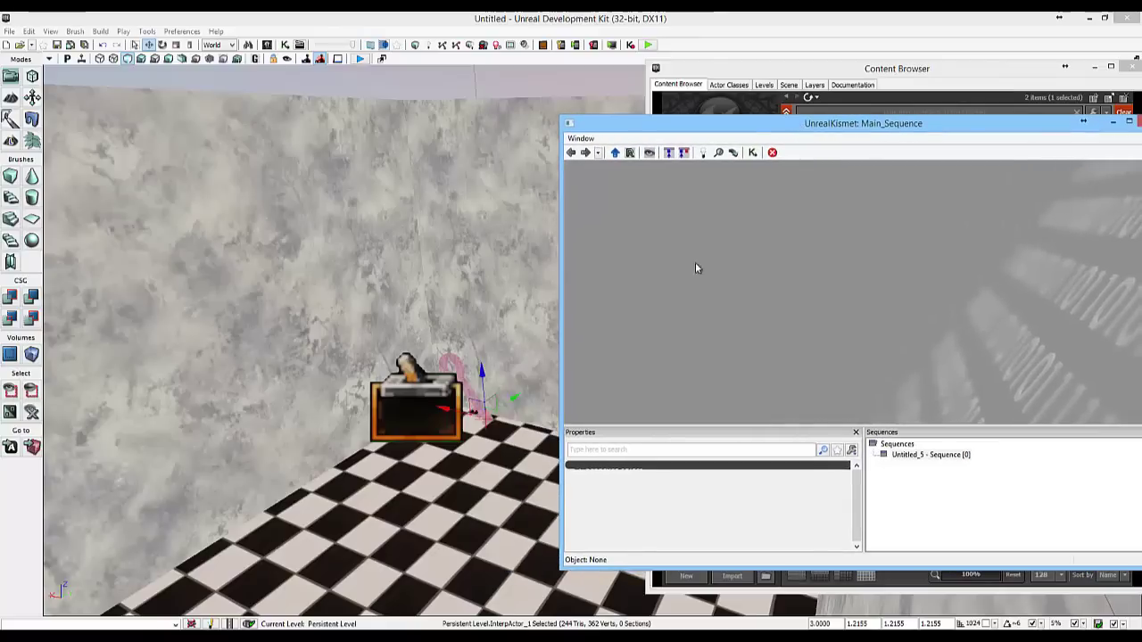
pyautogui.click(425, 377)
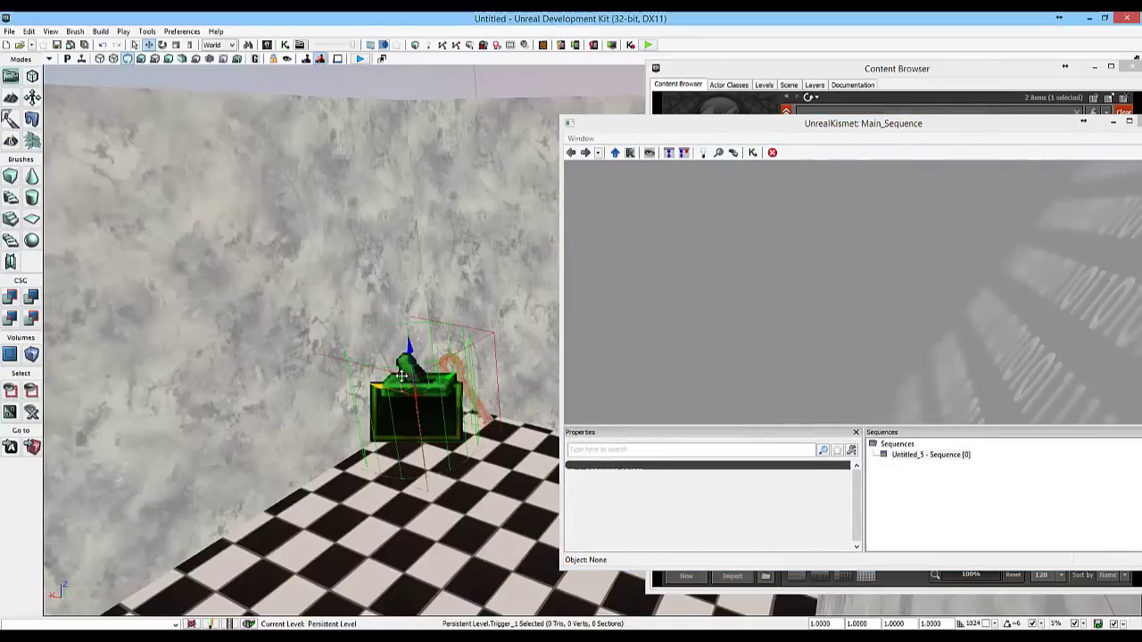
pyautogui.rightClick(696, 245)
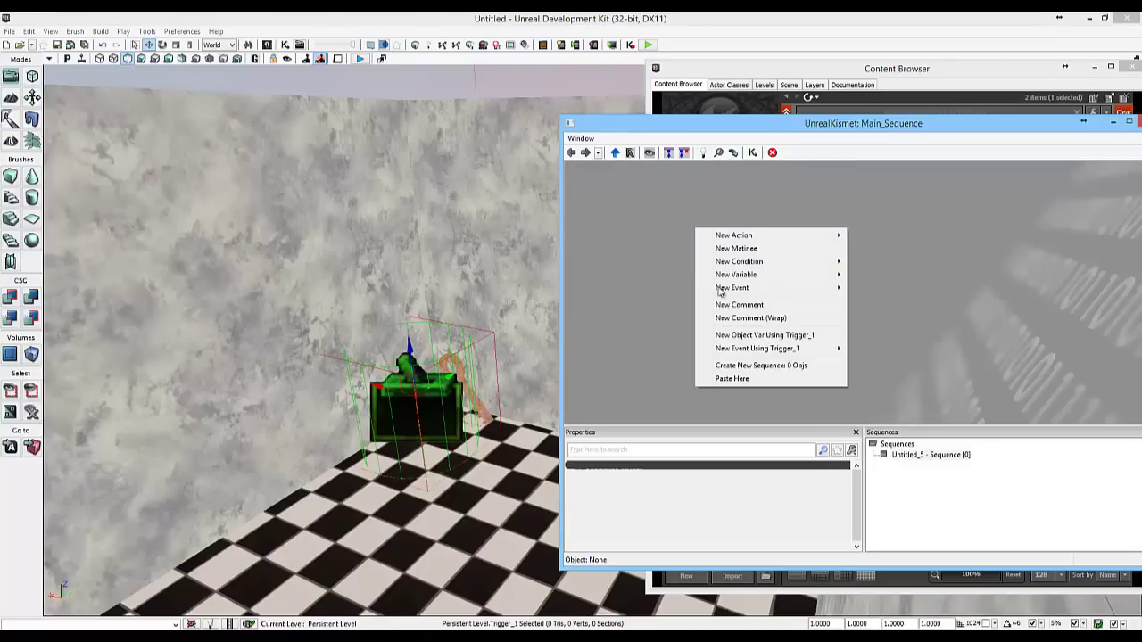
pyautogui.moveTo(754, 353)
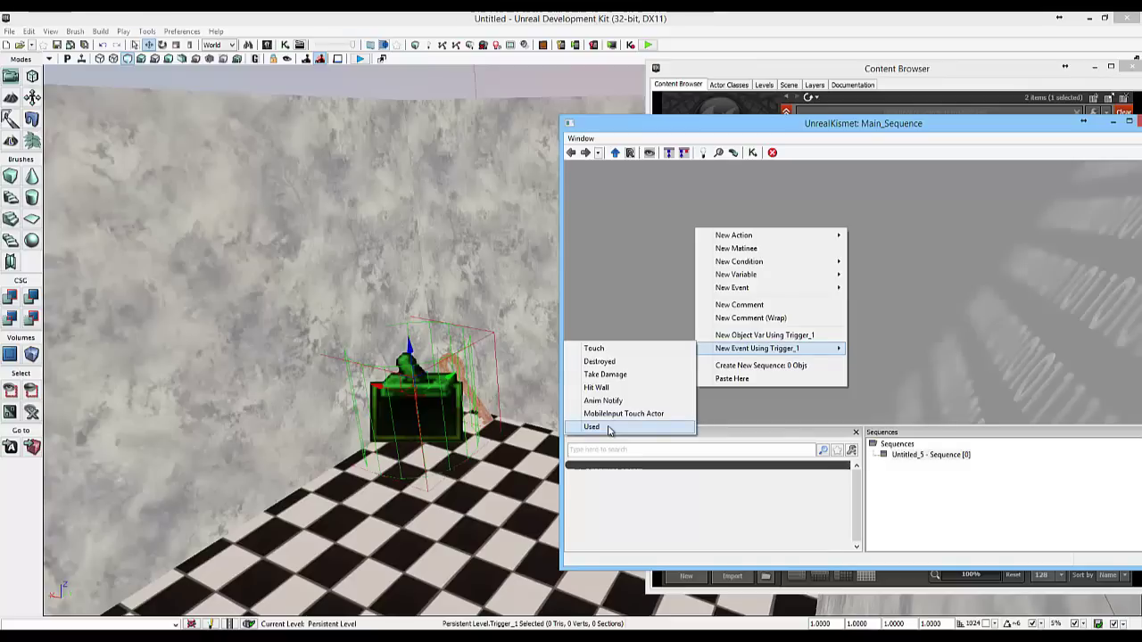
pyautogui.click(609, 349)
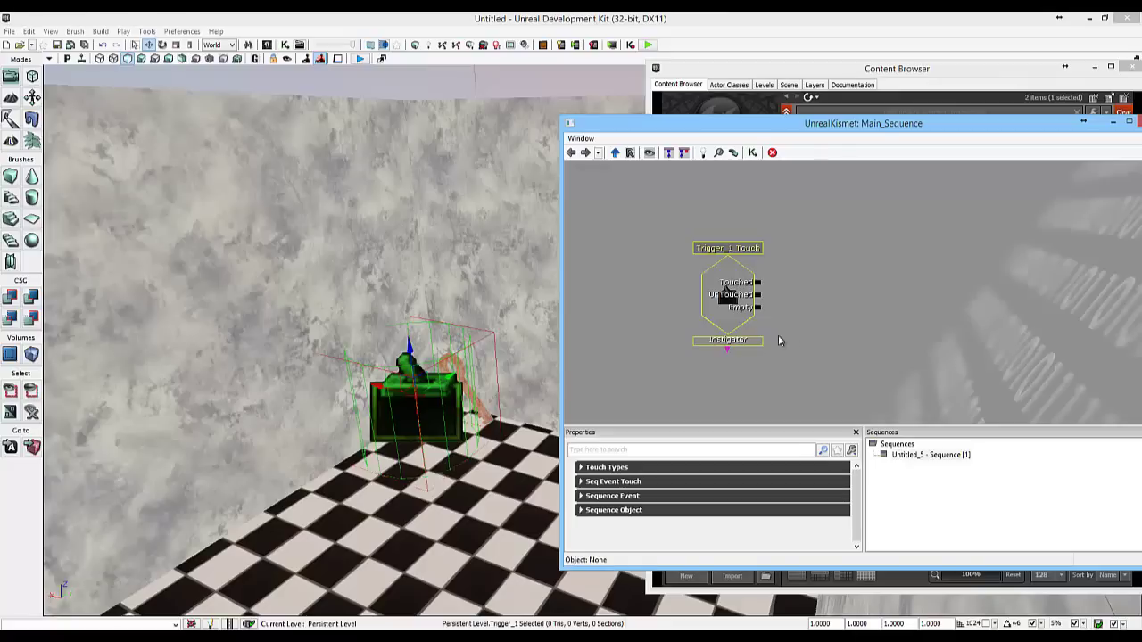
# With the key selected in the level, add a Toggle Hidden action beside the trigger's Touch event and align it with the event.
pyautogui.click(446, 406)
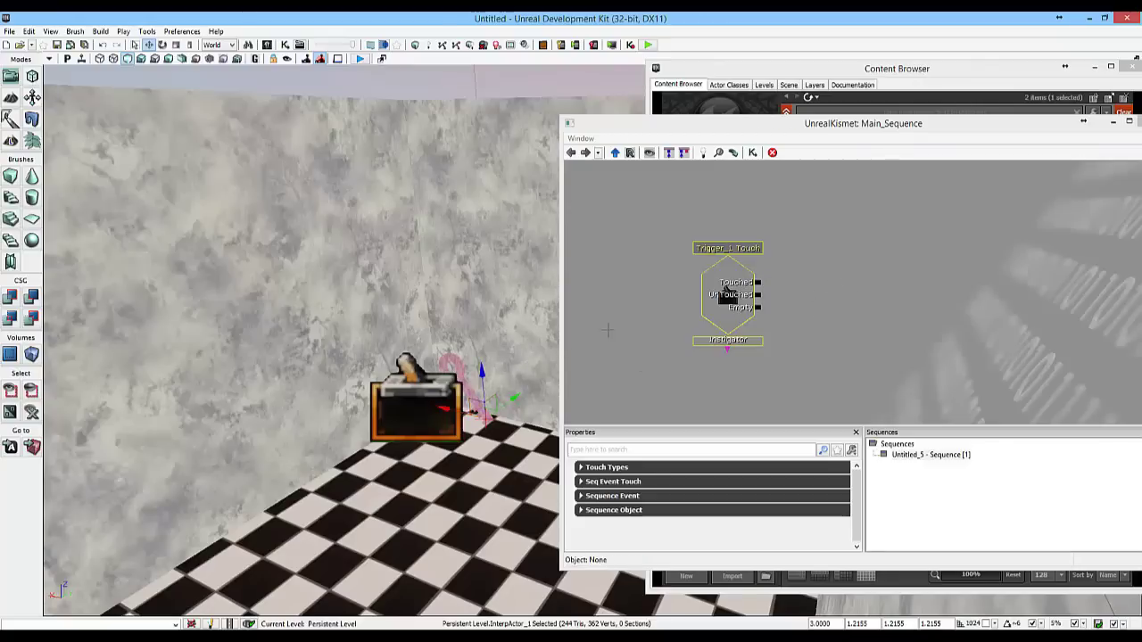
pyautogui.rightClick(824, 273)
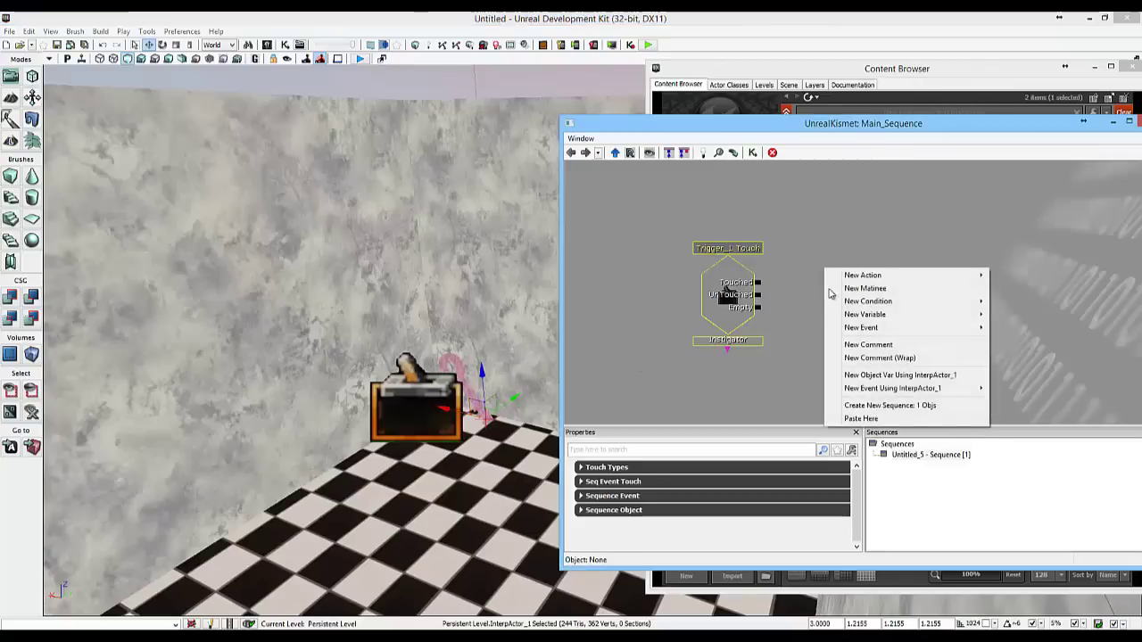
pyautogui.moveTo(853, 329)
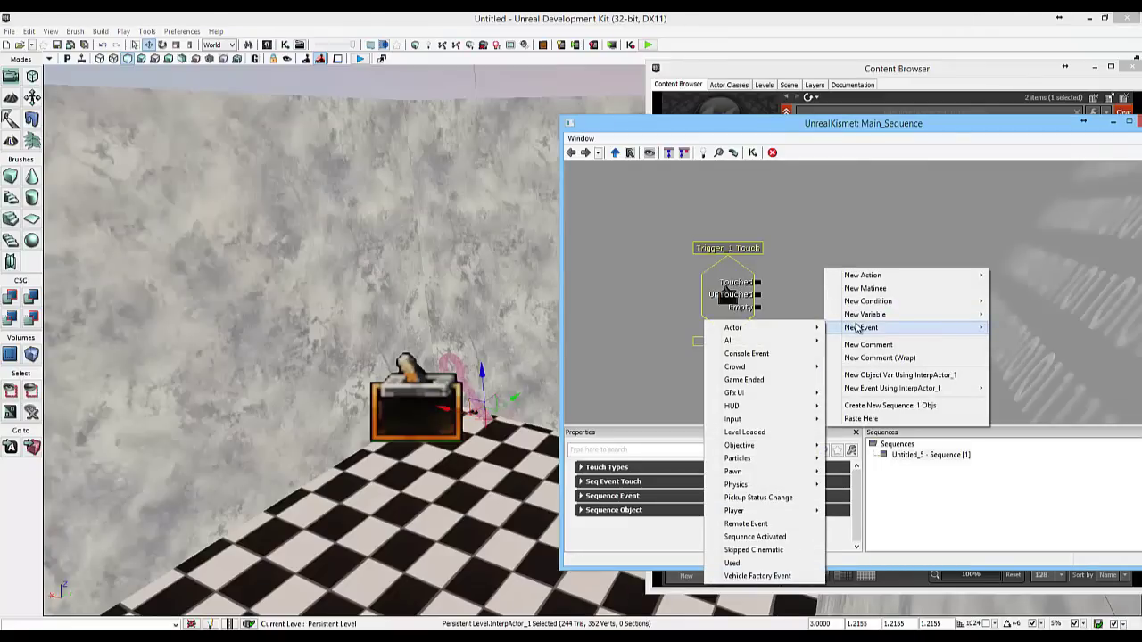
pyautogui.moveTo(888, 391)
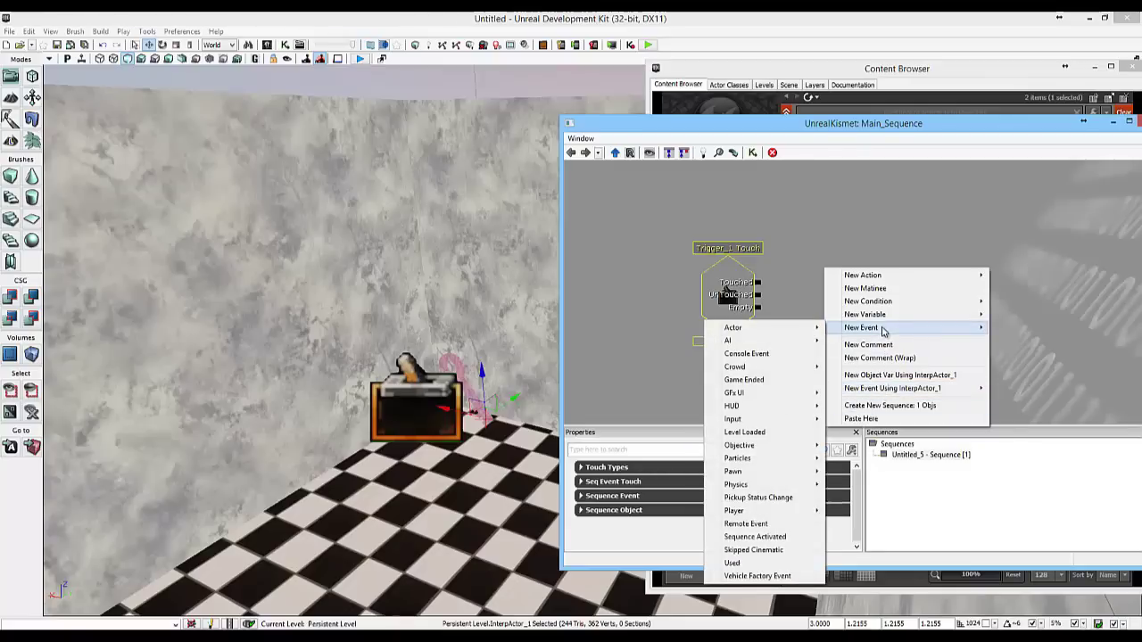
pyautogui.moveTo(878, 277)
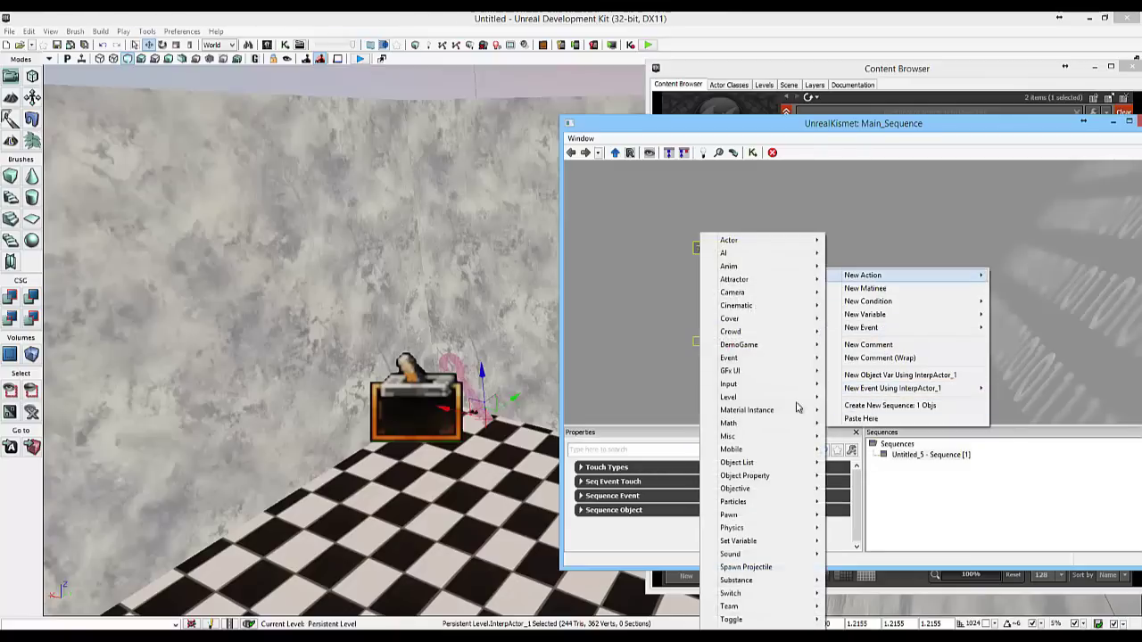
pyautogui.moveTo(735, 622)
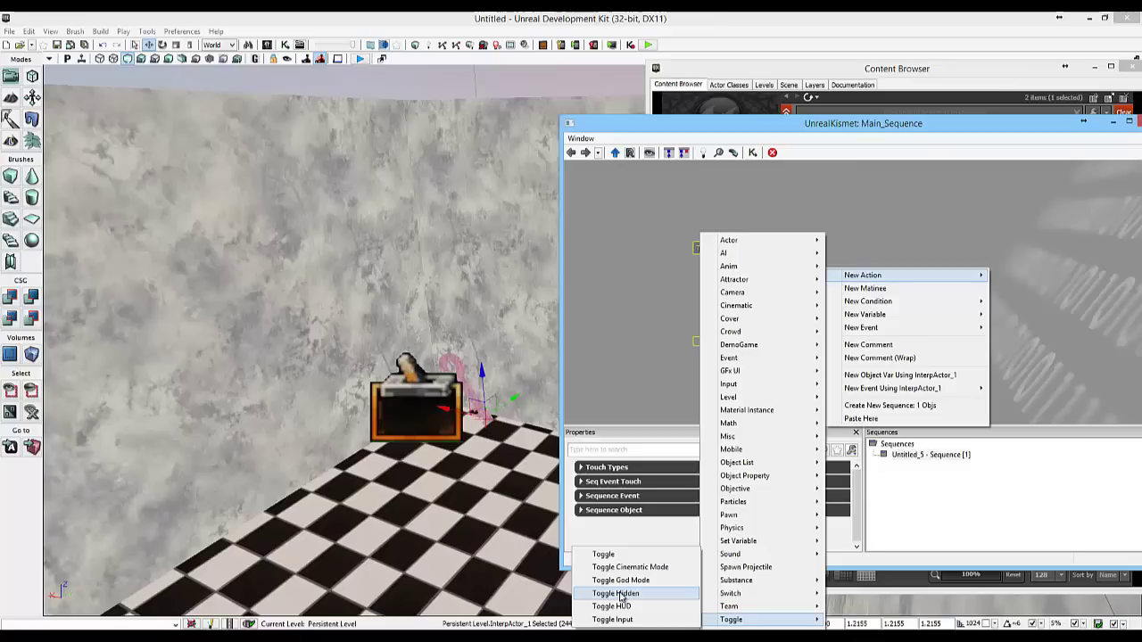
pyautogui.click(617, 593)
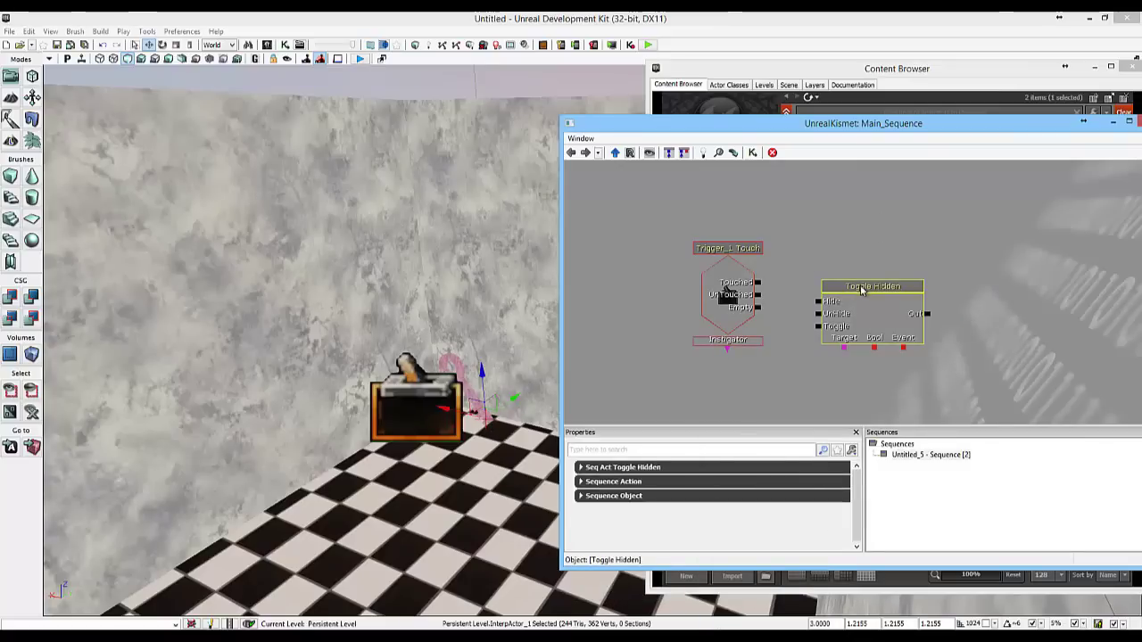
pyautogui.keyDown('ctrl'); pyautogui.moveTo(864, 292); pyautogui.dragTo(861, 268); pyautogui.keyUp('ctrl')
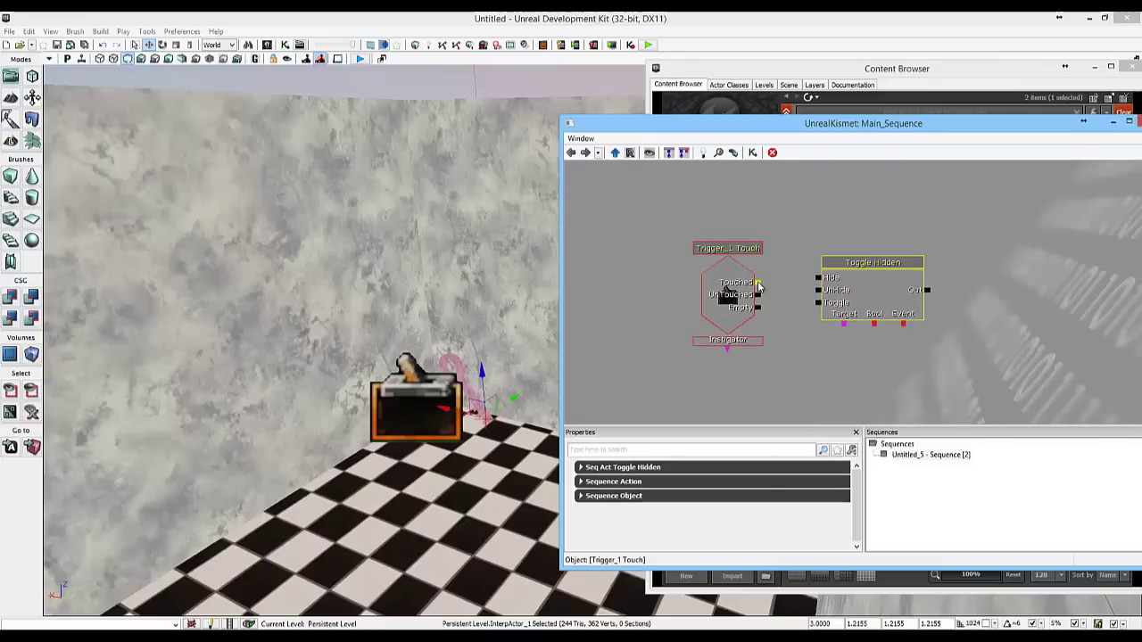
# Link the Touch event's Touched output to Toggle Hidden's Hide input and assign the key as its Target.
pyautogui.click(758, 283)
pyautogui.moveTo(758, 284); pyautogui.dragTo(817, 279)
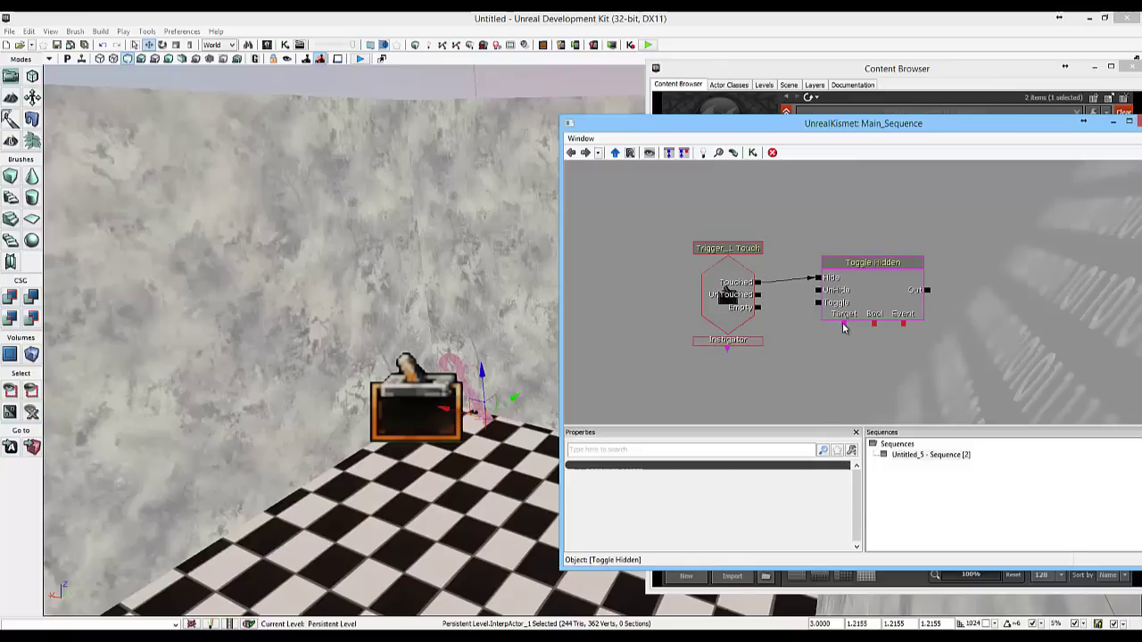
pyautogui.rightClick(843, 325)
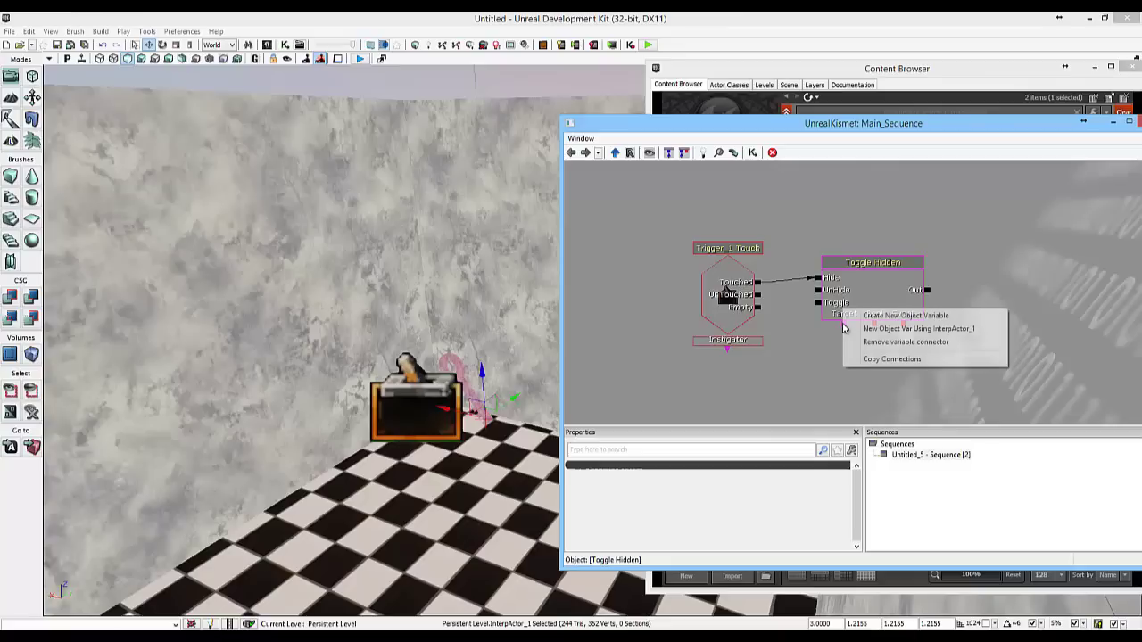
pyautogui.click(933, 330)
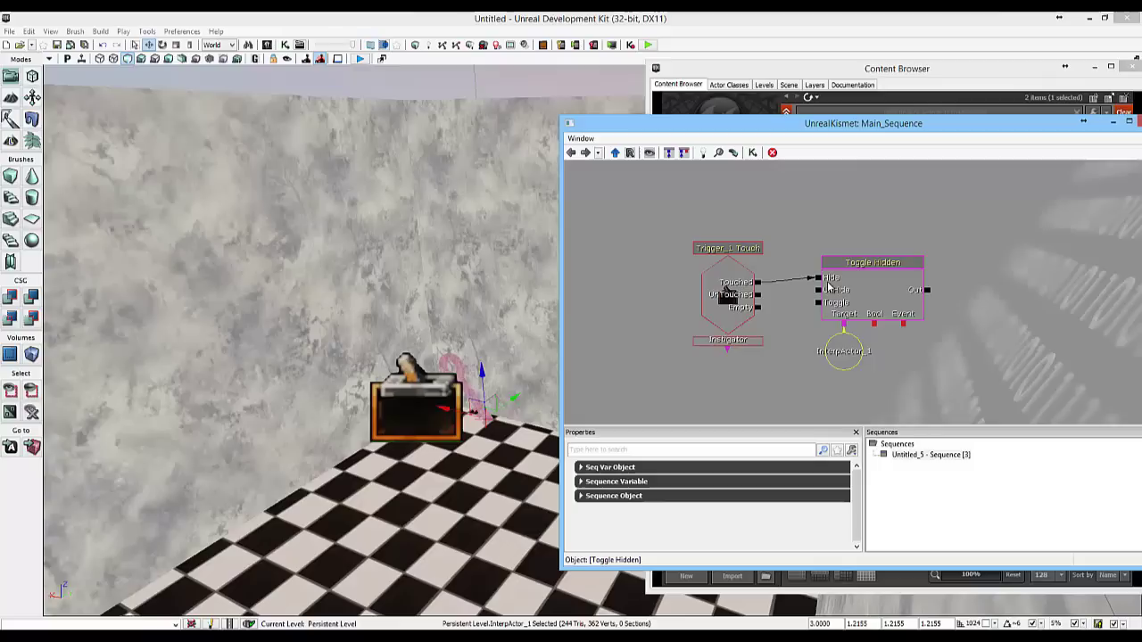
# Playtest the level from the room floor, walking into the key to test the hide trigger and going over to the door.
pyautogui.rightClick(357, 556)
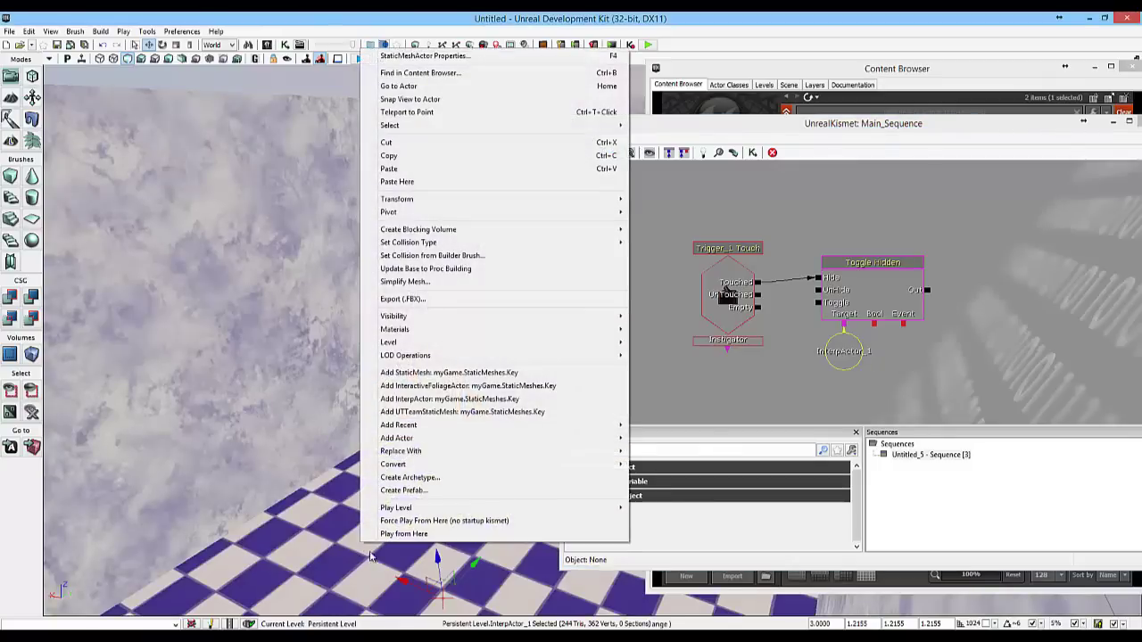
pyautogui.click(398, 533)
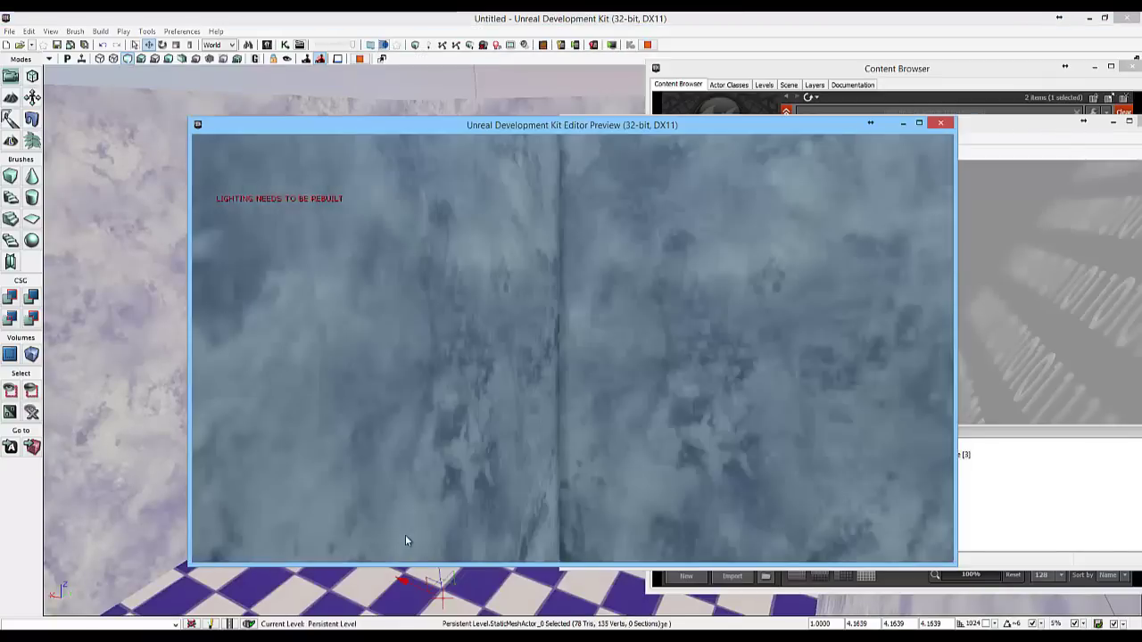
pyautogui.press('w')
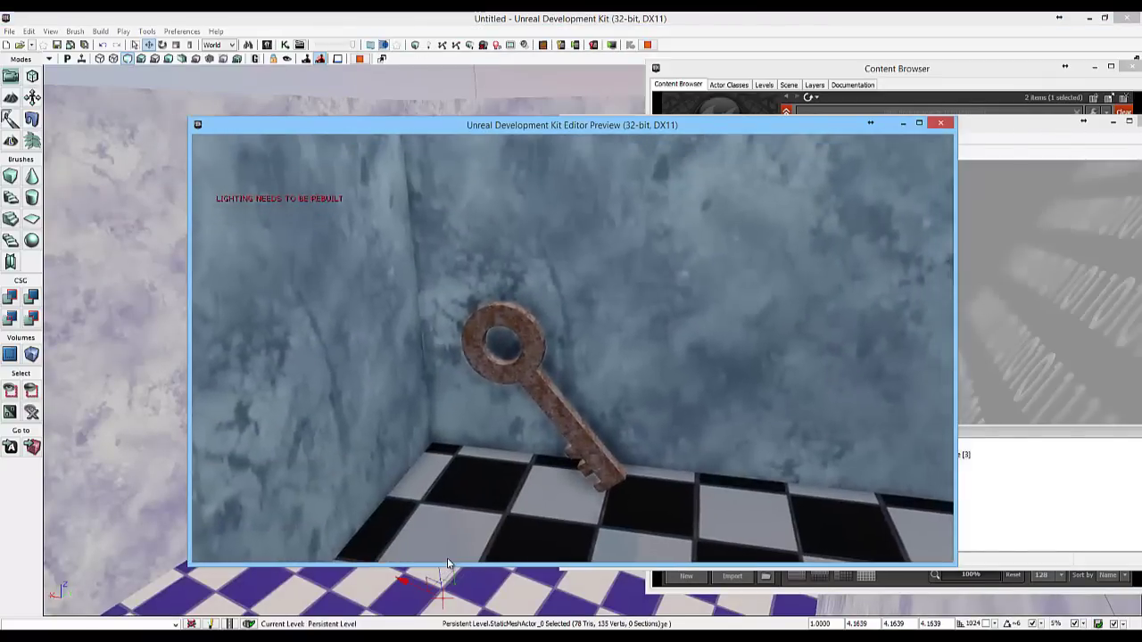
pyautogui.press('w')
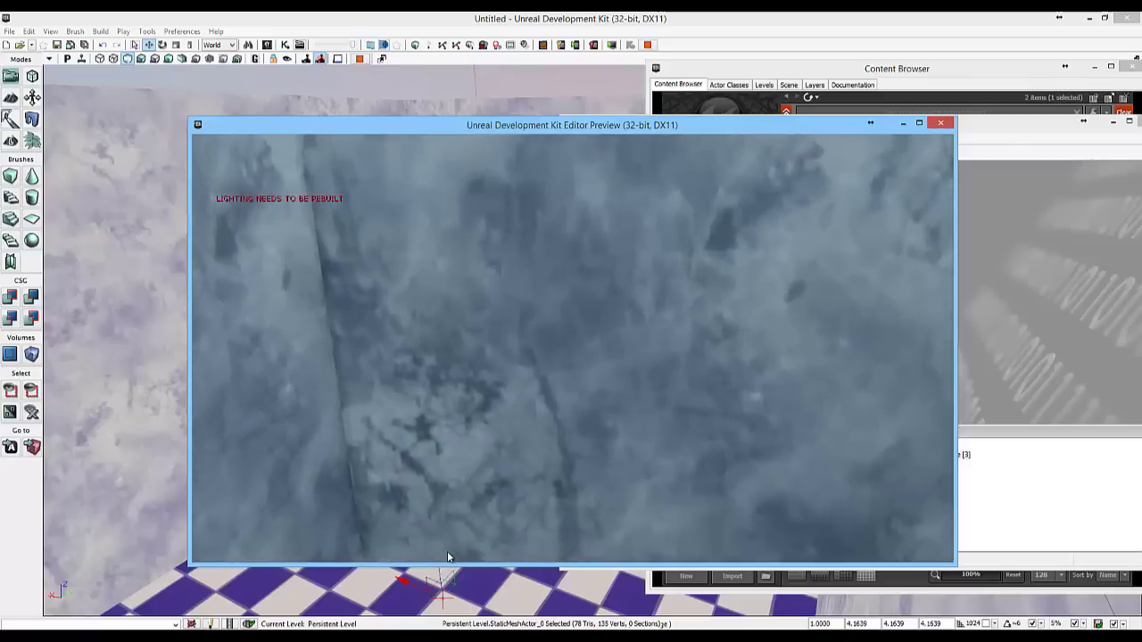
pyautogui.press('s')
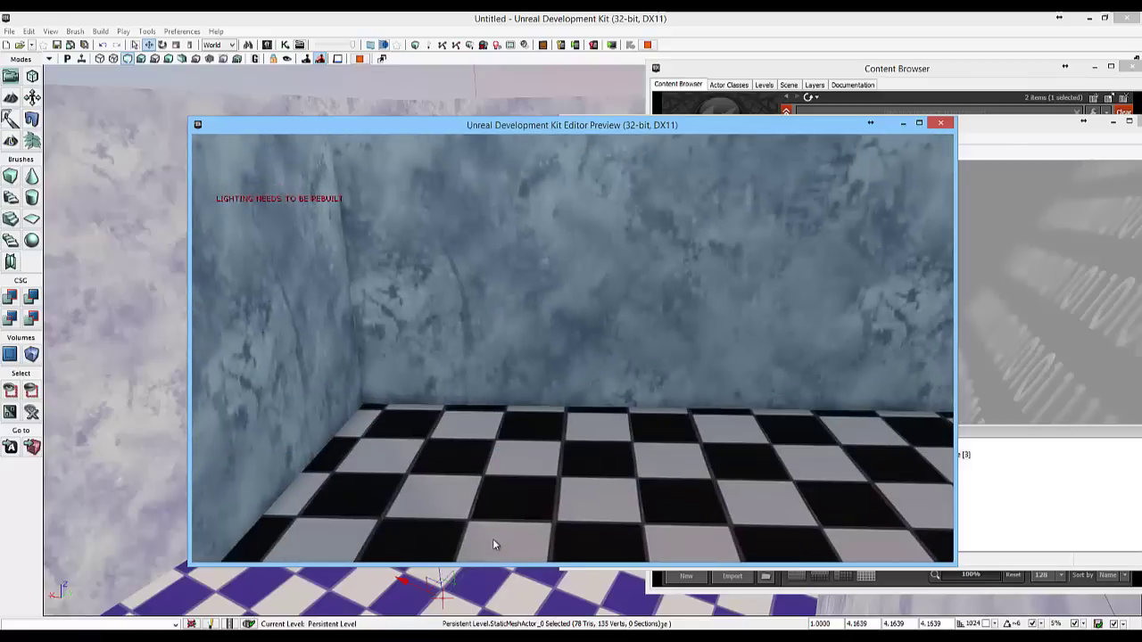
pyautogui.press('d')
pyautogui.press('d')
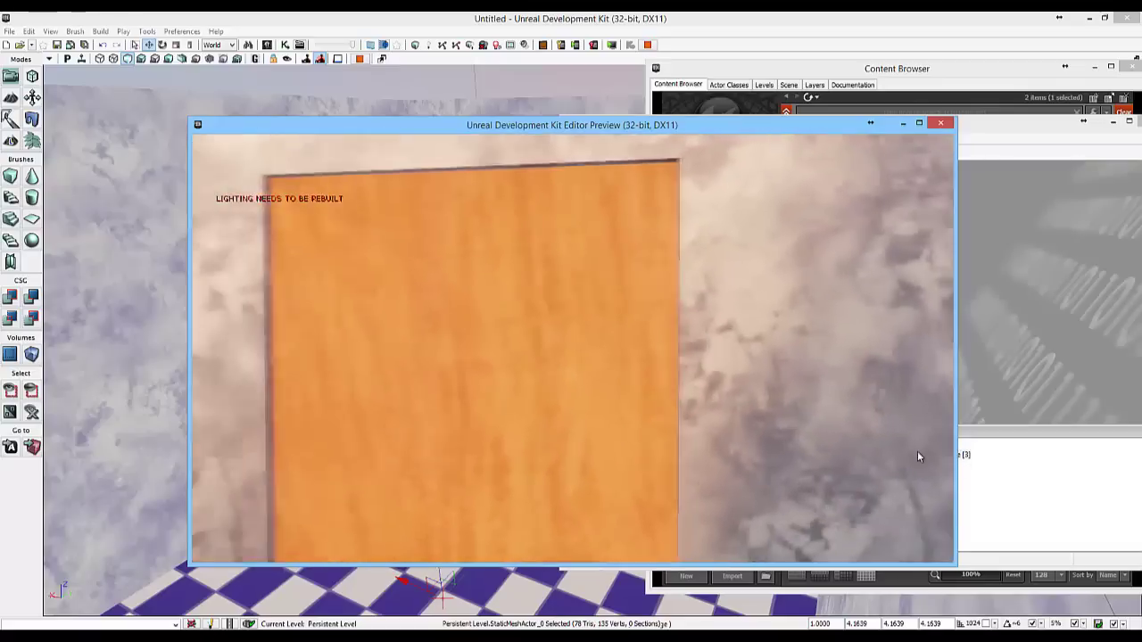
pyautogui.press('w')
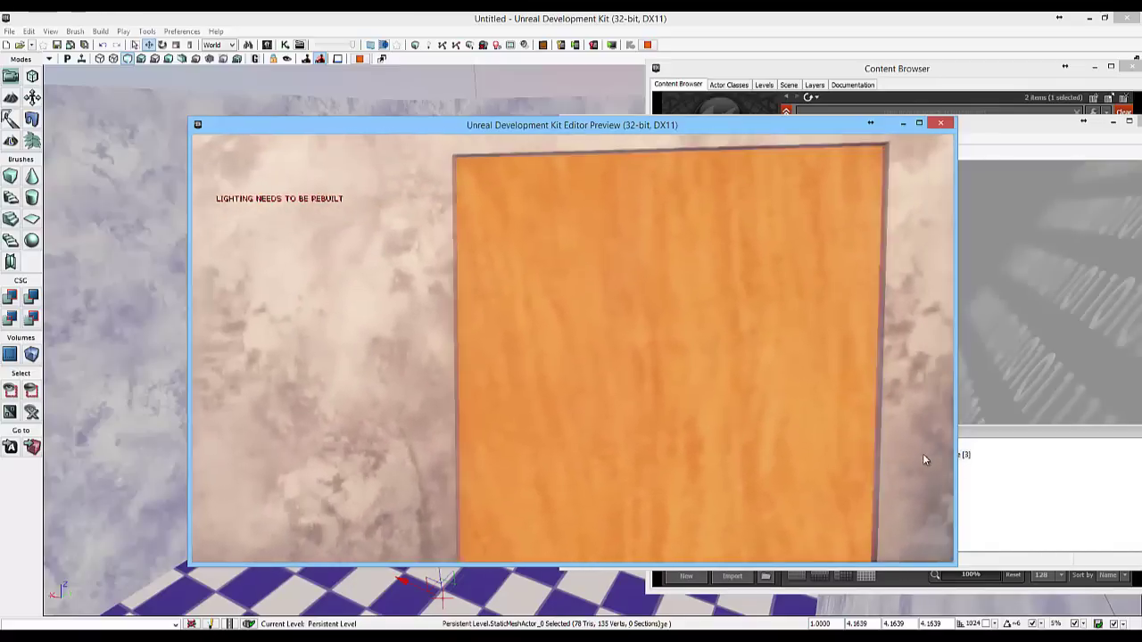
pyautogui.press('s')
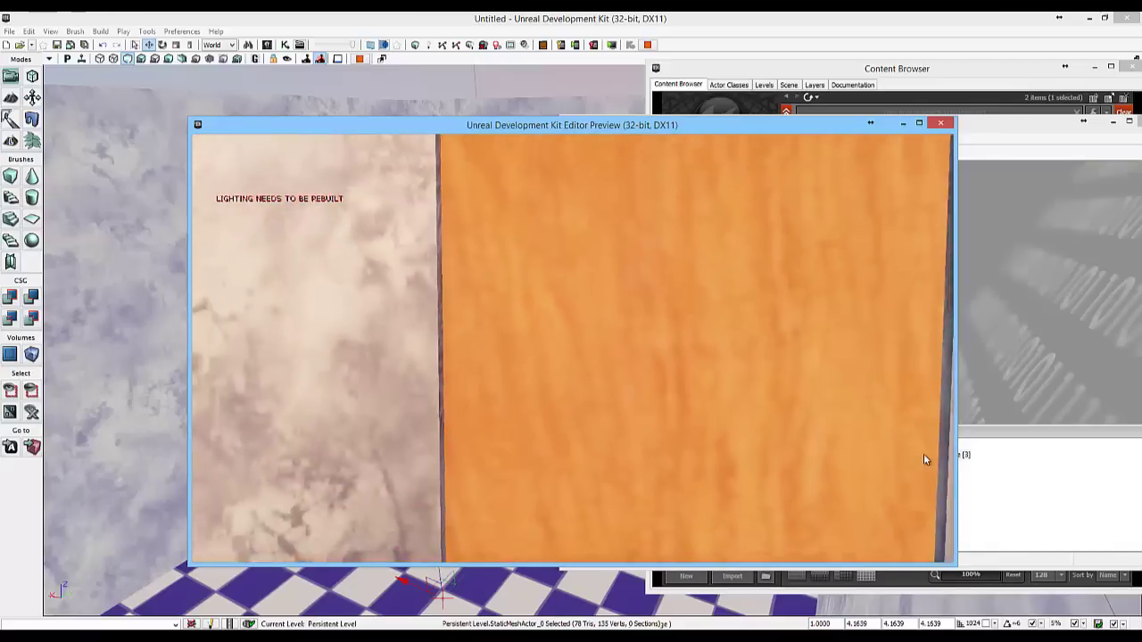
pyautogui.press('w')
pyautogui.press('s')
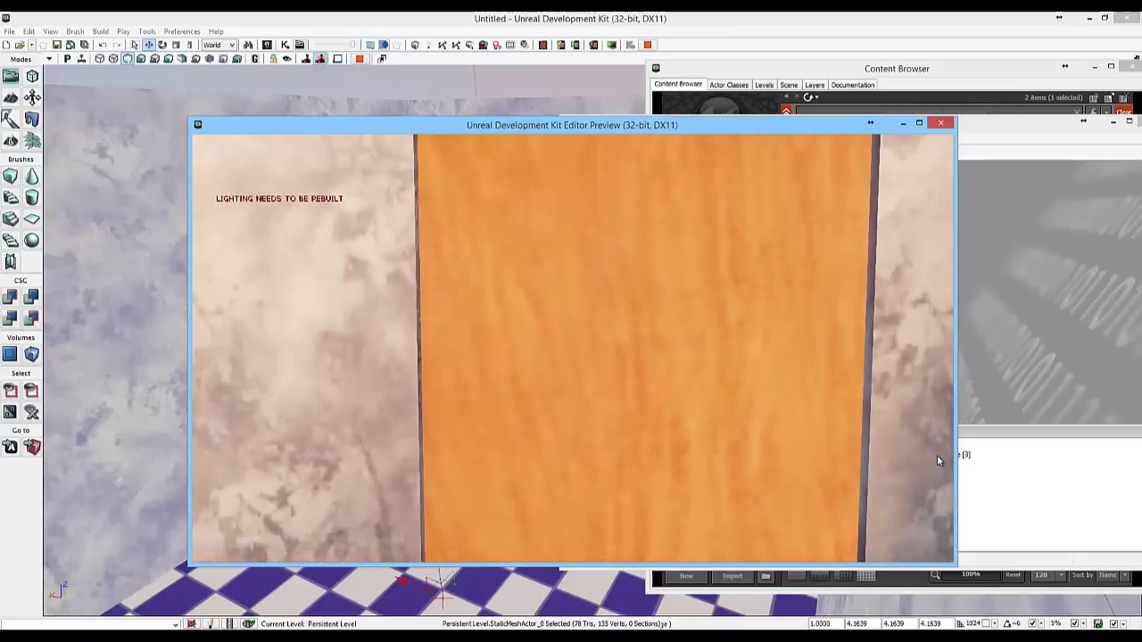
pyautogui.press('s')
pyautogui.press('a')
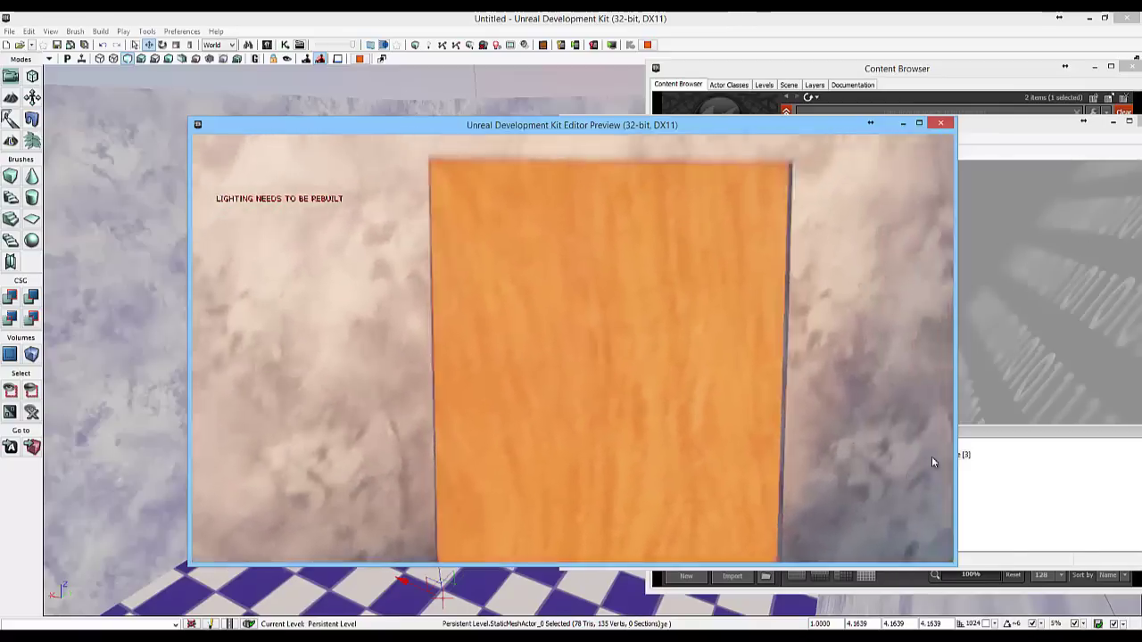
pyautogui.moveTo(931, 455)
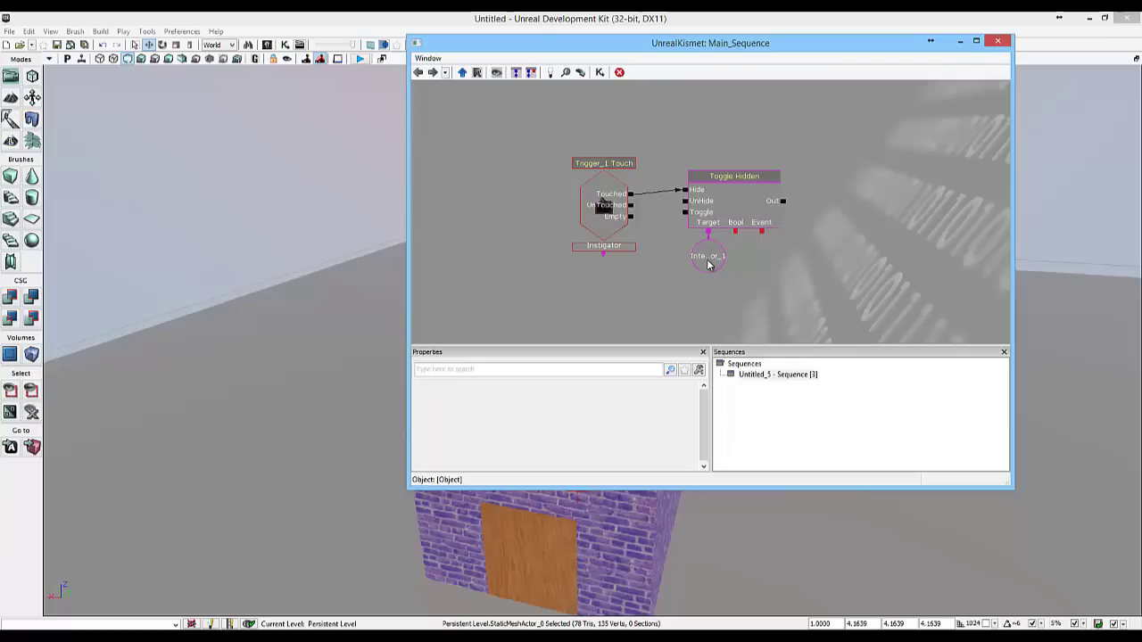
# Add a Bool variable beside the trigger's Touch event and name it getKey.
pyautogui.rightClick(489, 190)
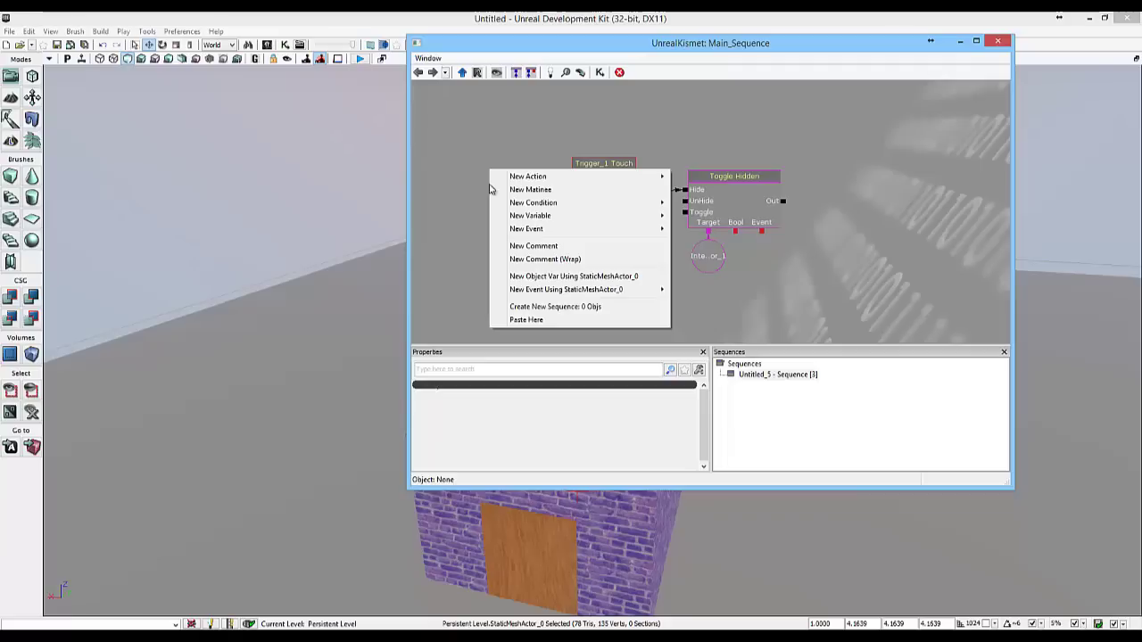
pyautogui.moveTo(513, 216)
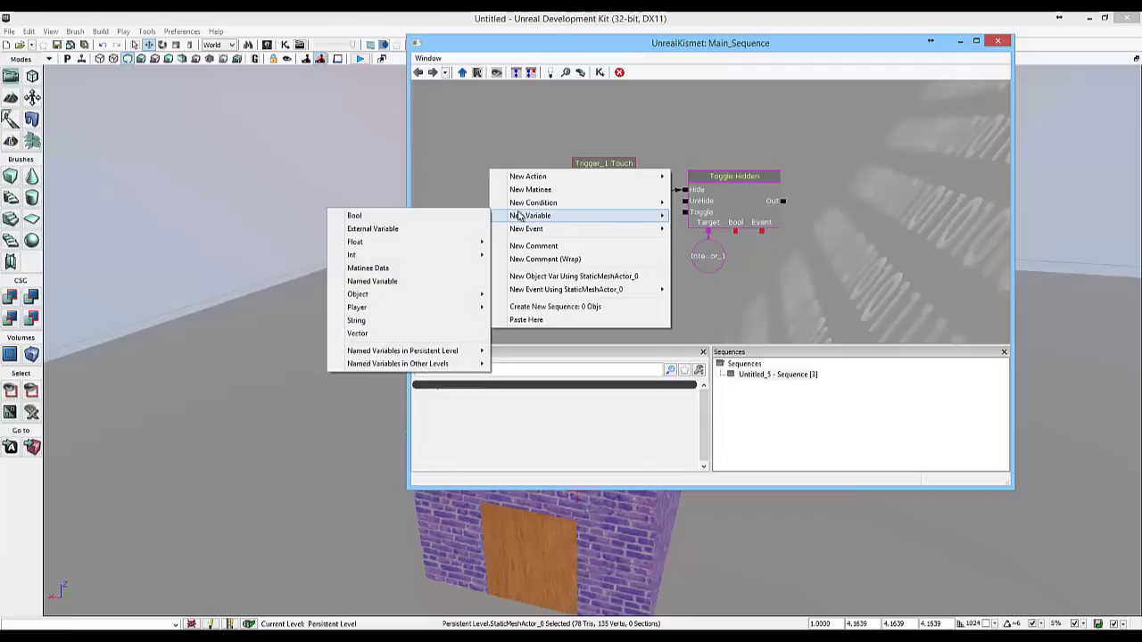
pyautogui.click(446, 217)
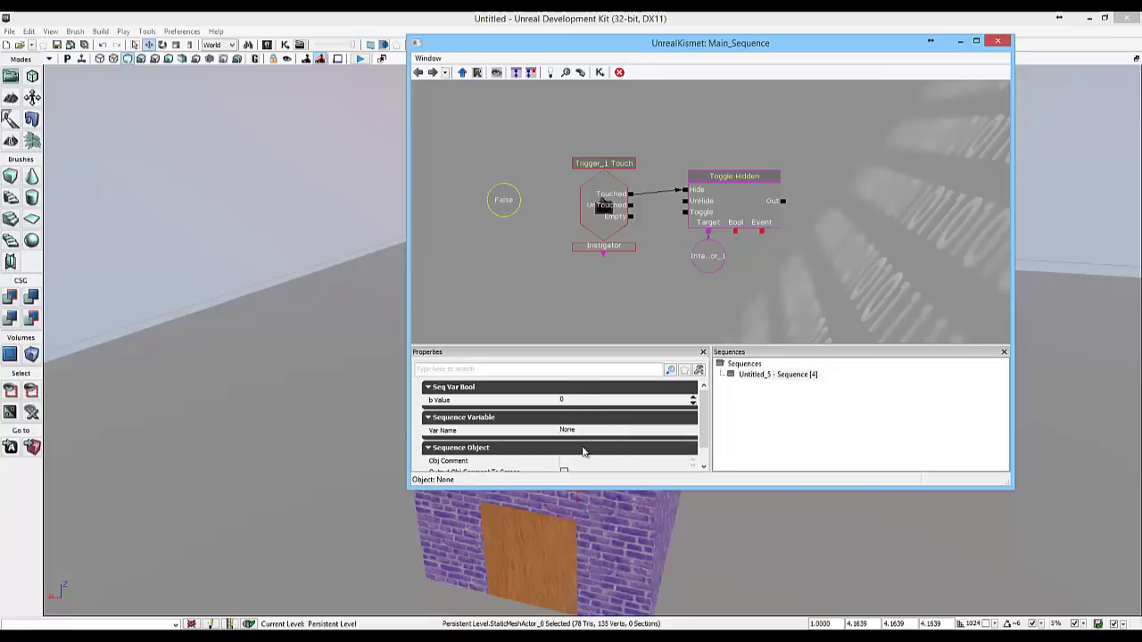
pyautogui.scroll(-1, 705, 420)
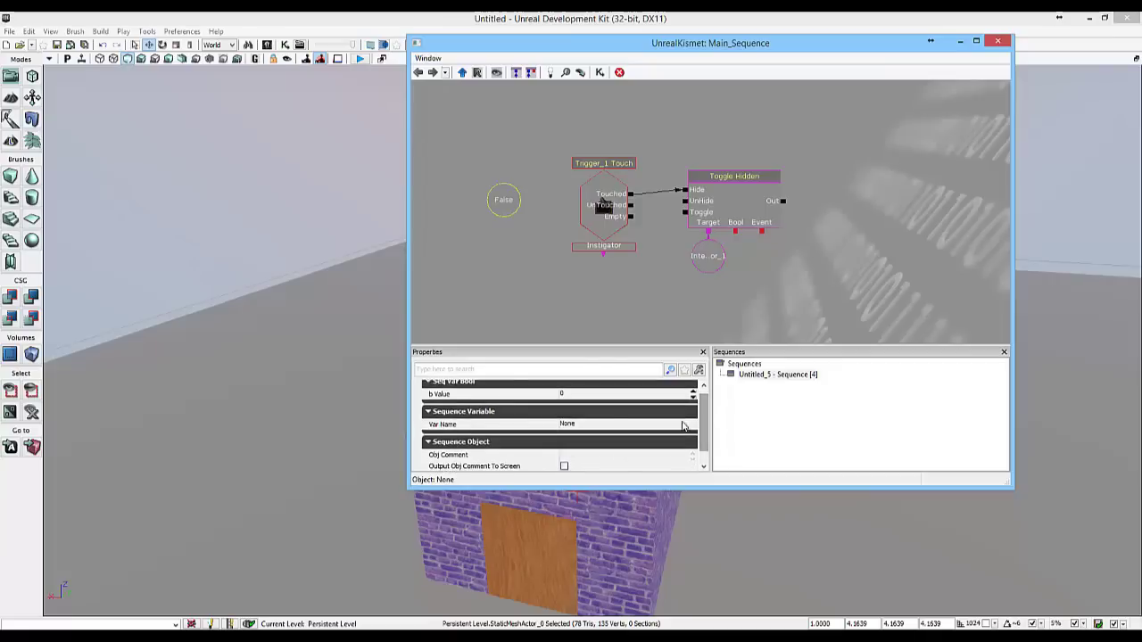
pyautogui.click(565, 425)
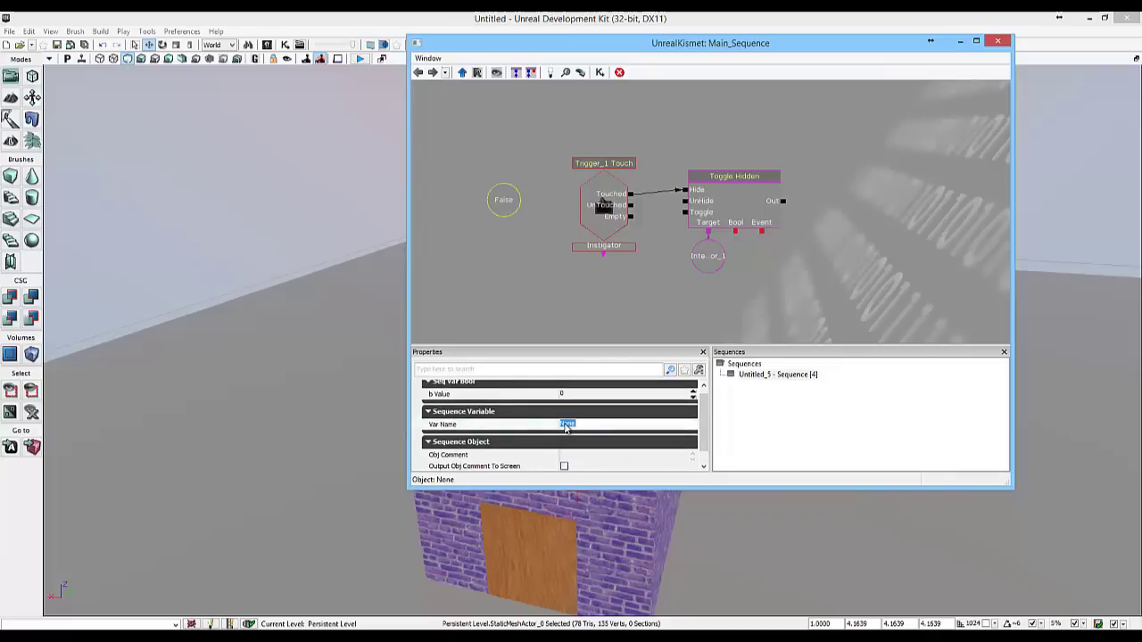
pyautogui.write('getO')
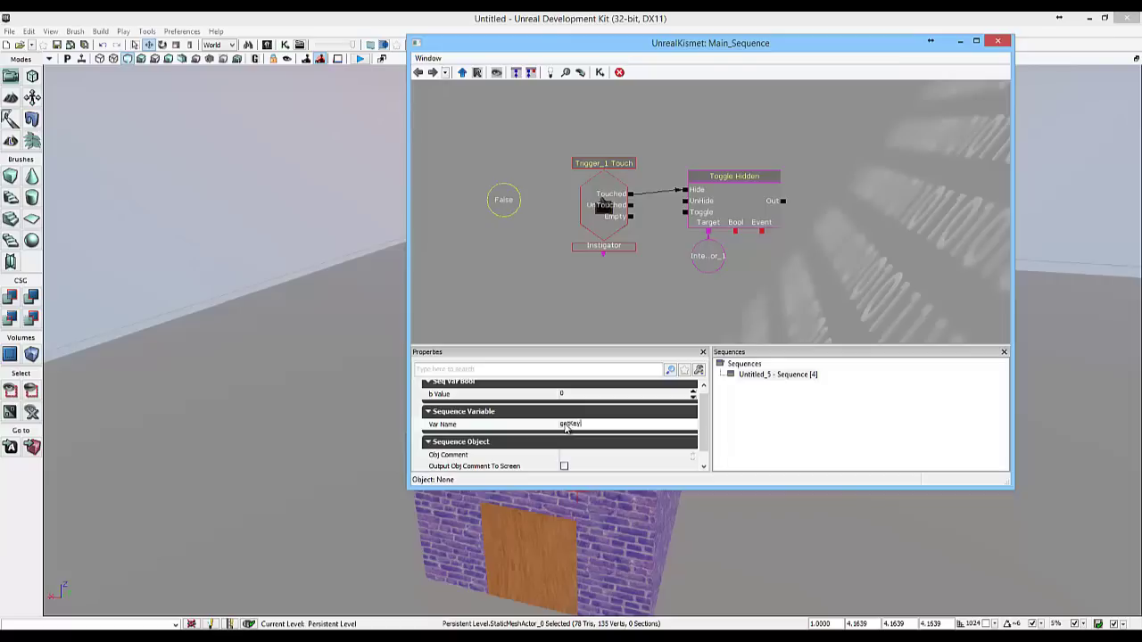
# Finish entering gotKey as the Bool variable's name.
pyautogui.write('ey')
pyautogui.press('Return')
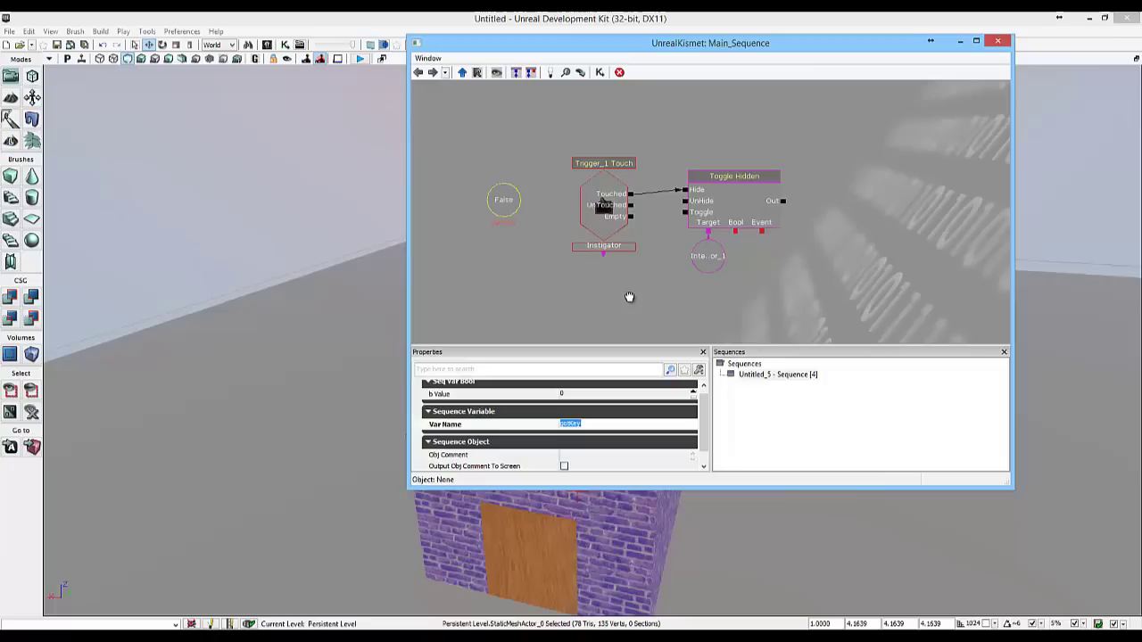
# Add a Set Variable Bool action beside Toggle Hidden and link Toggle Hidden's Out to the new action's In.
pyautogui.moveTo(627, 296); pyautogui.dragTo(594, 298)
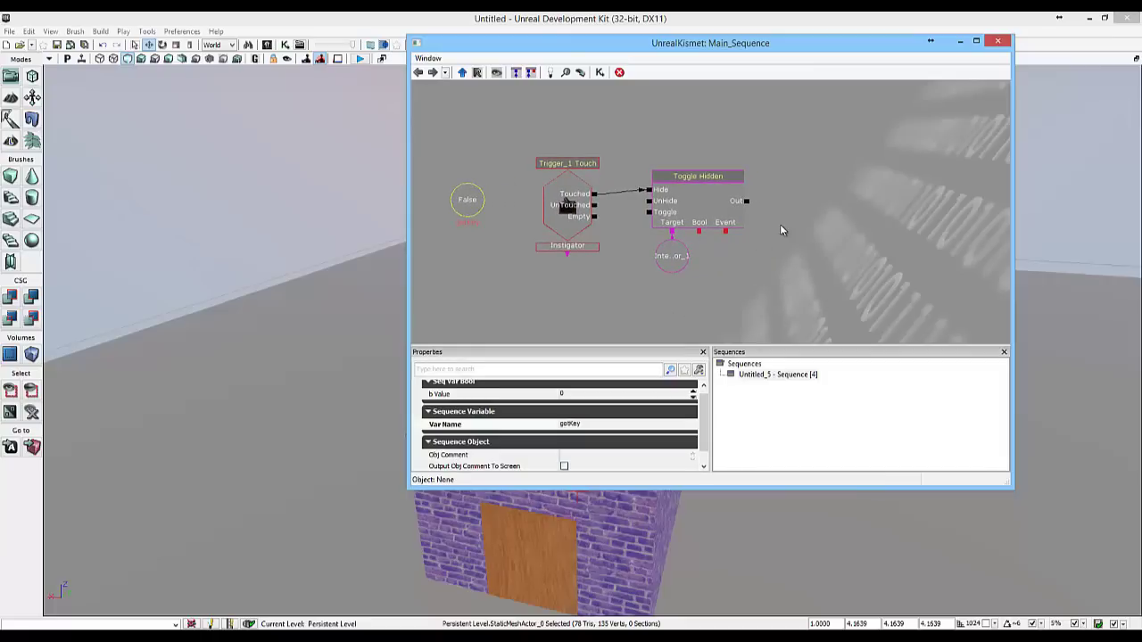
pyautogui.click(567, 198)
pyautogui.click(790, 178)
pyautogui.rightClick(790, 179)
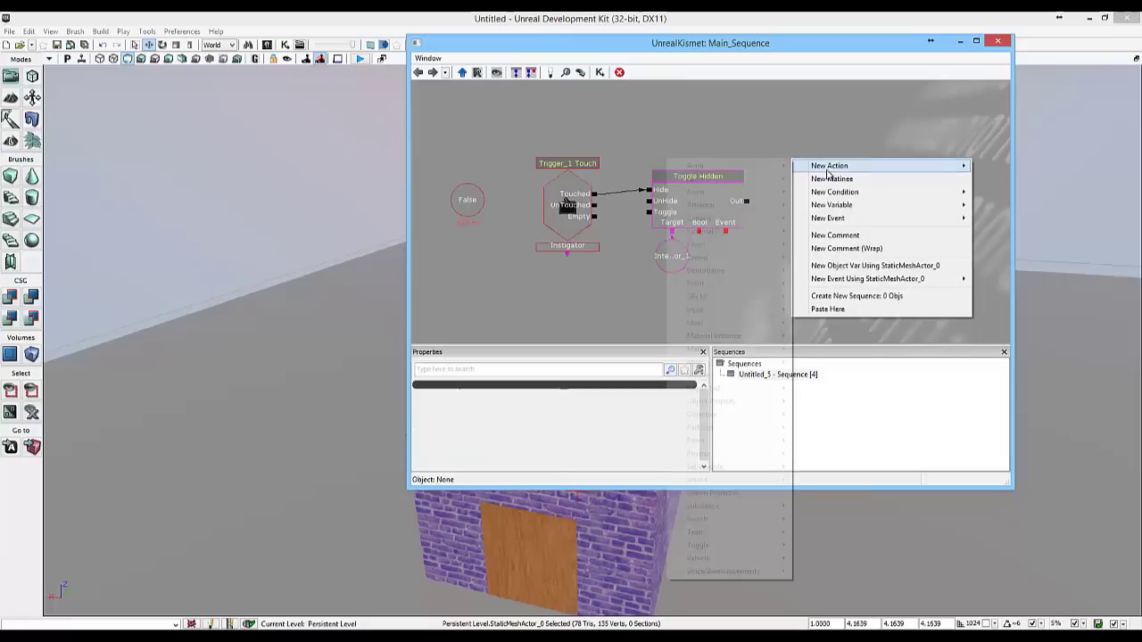
pyautogui.moveTo(730, 471)
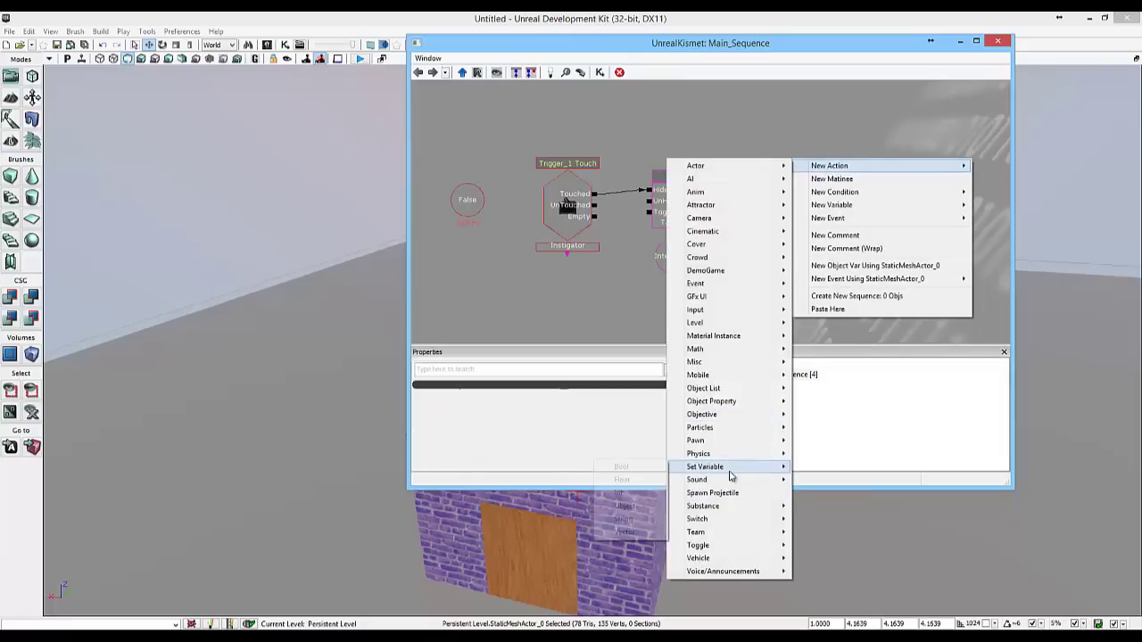
pyautogui.click(622, 467)
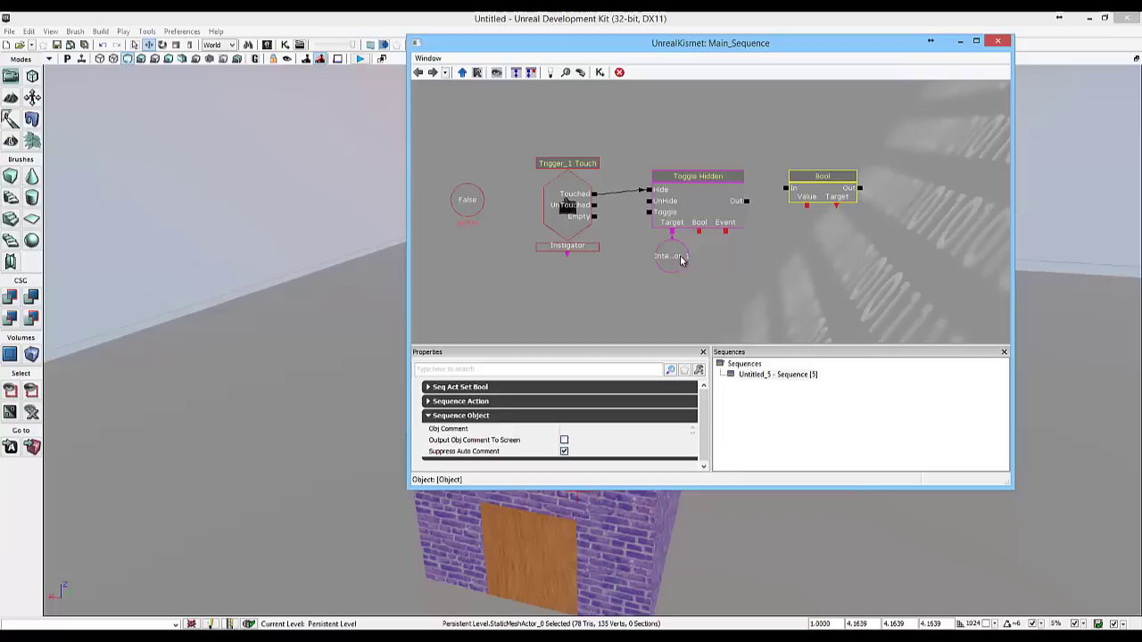
pyautogui.moveTo(746, 201); pyautogui.dragTo(785, 188)
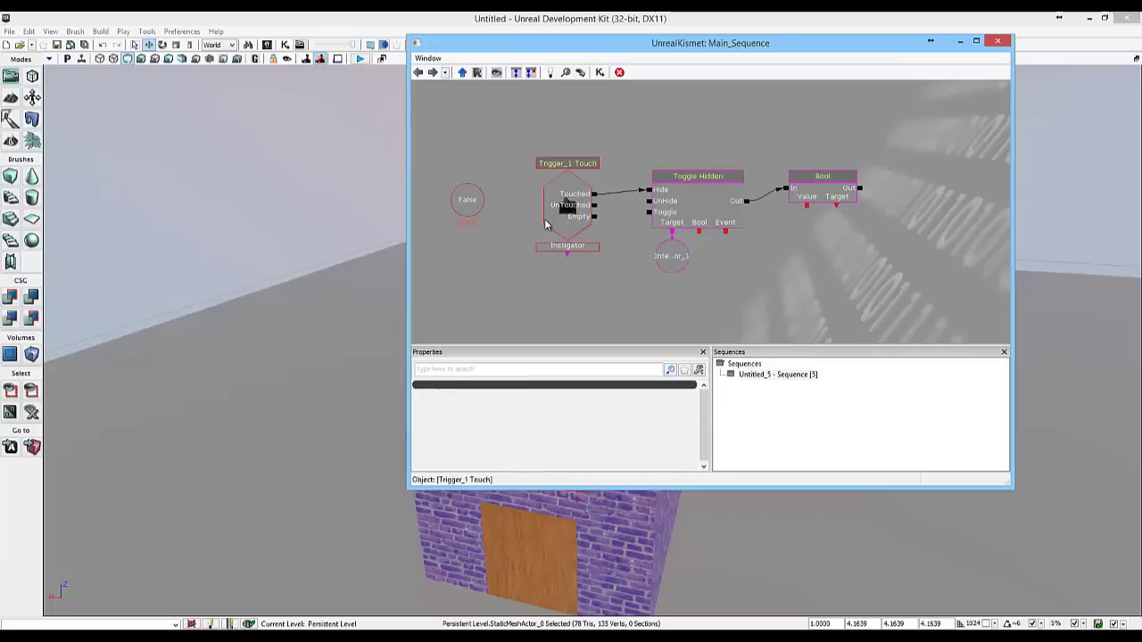
# Add a Named Variable with expected type SeqVar_Bool and find name gotKey below the Bool action, and attach it as the action's Target.
pyautogui.click(470, 216)
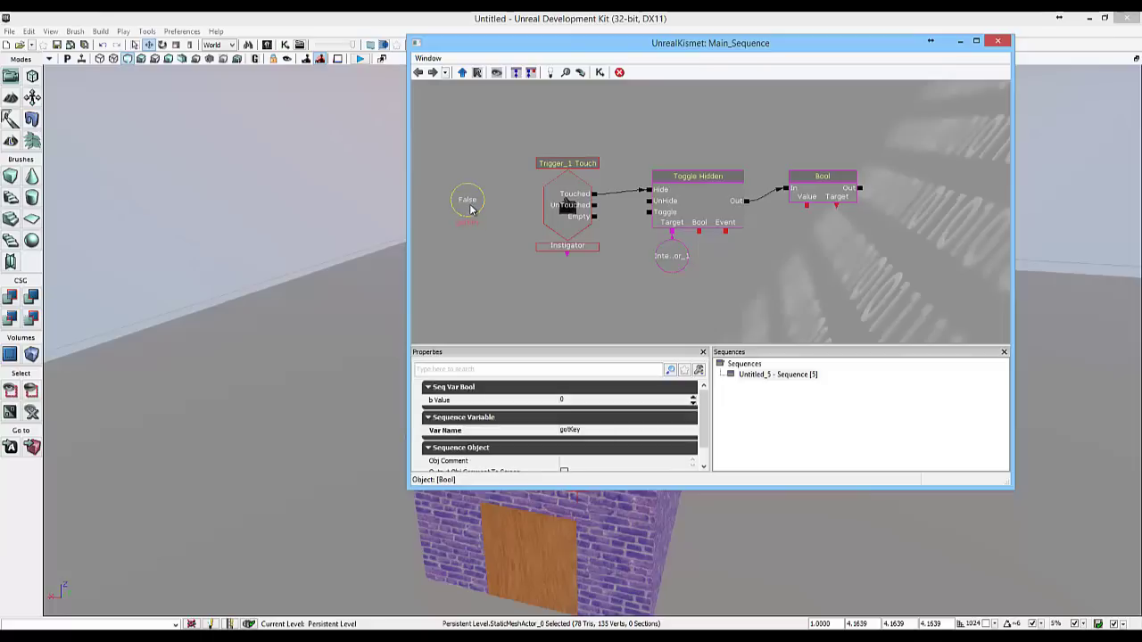
pyautogui.rightClick(837, 224)
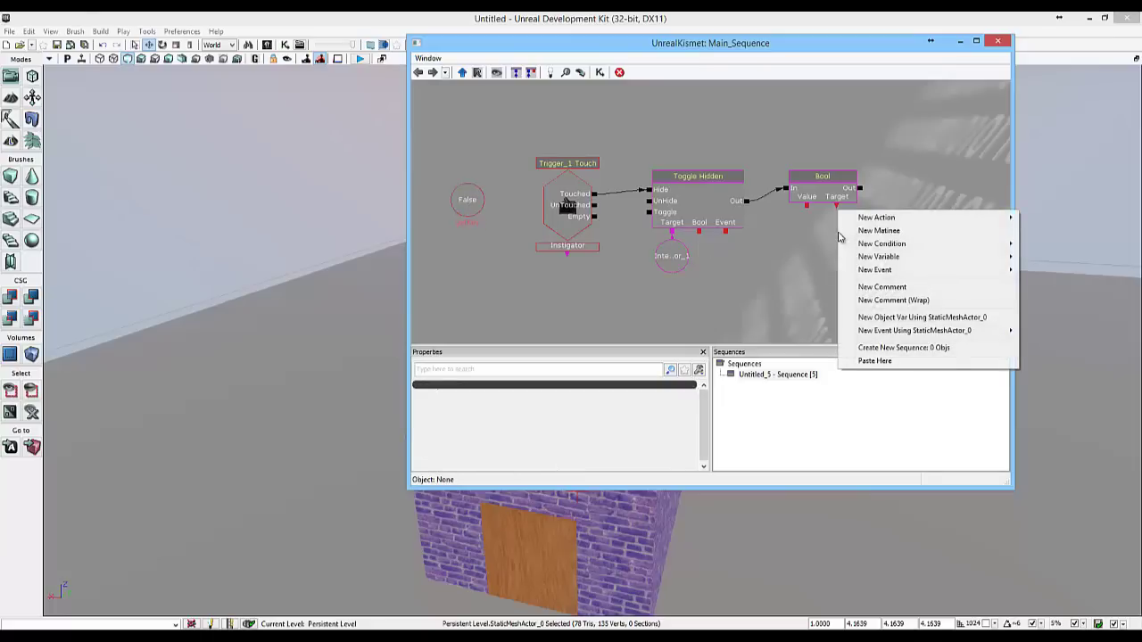
pyautogui.moveTo(874, 257)
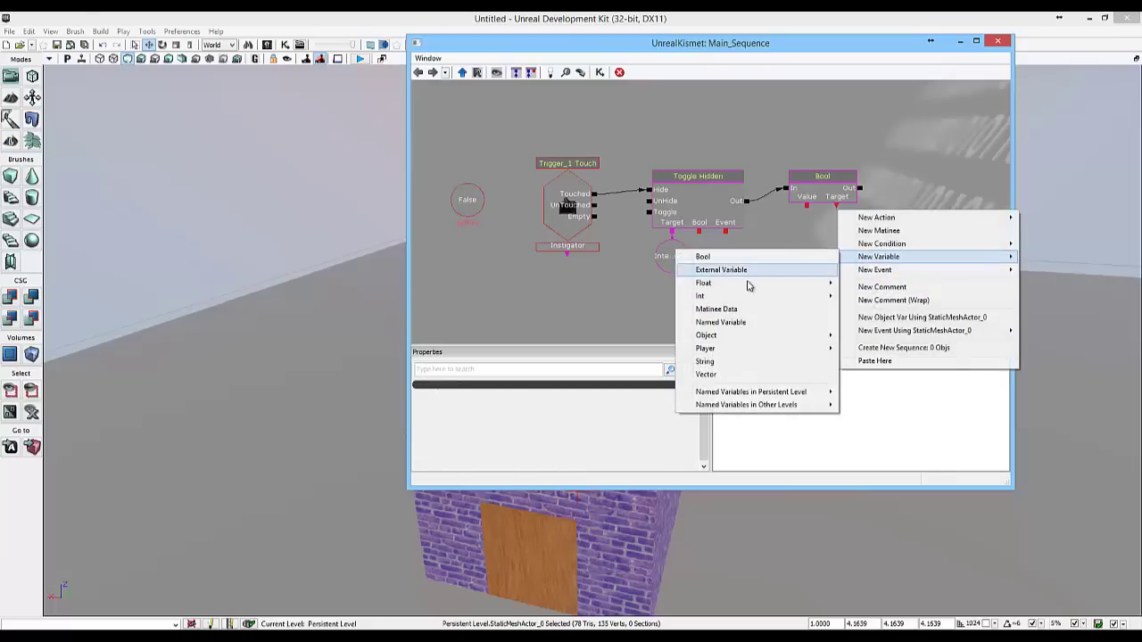
pyautogui.click(743, 323)
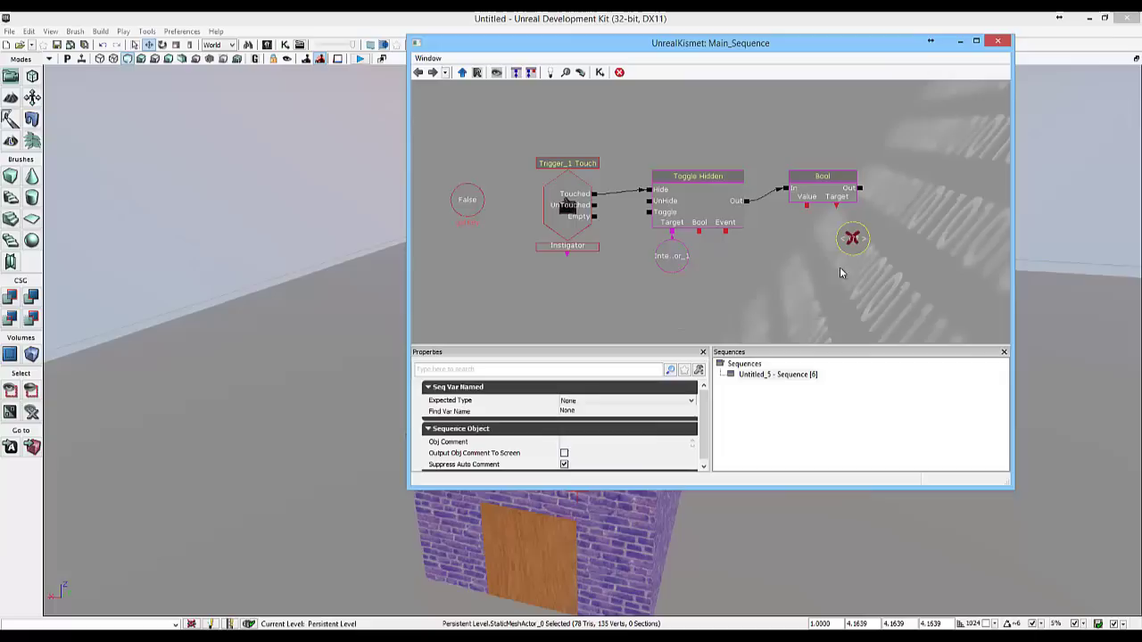
pyautogui.click(562, 404)
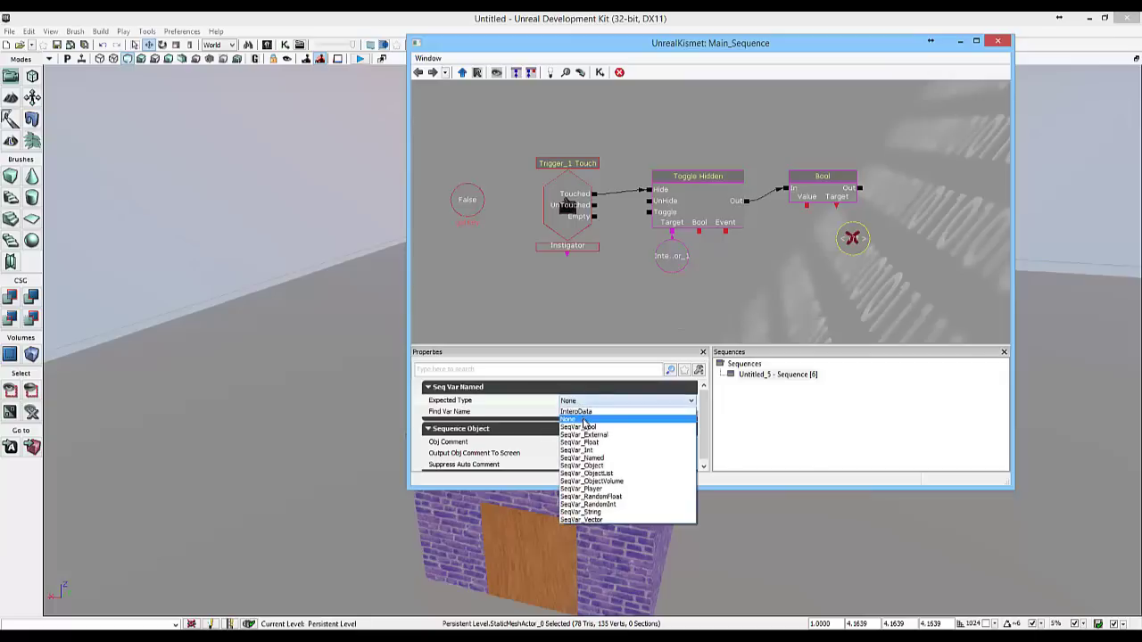
pyautogui.click(564, 416)
pyautogui.click(566, 412)
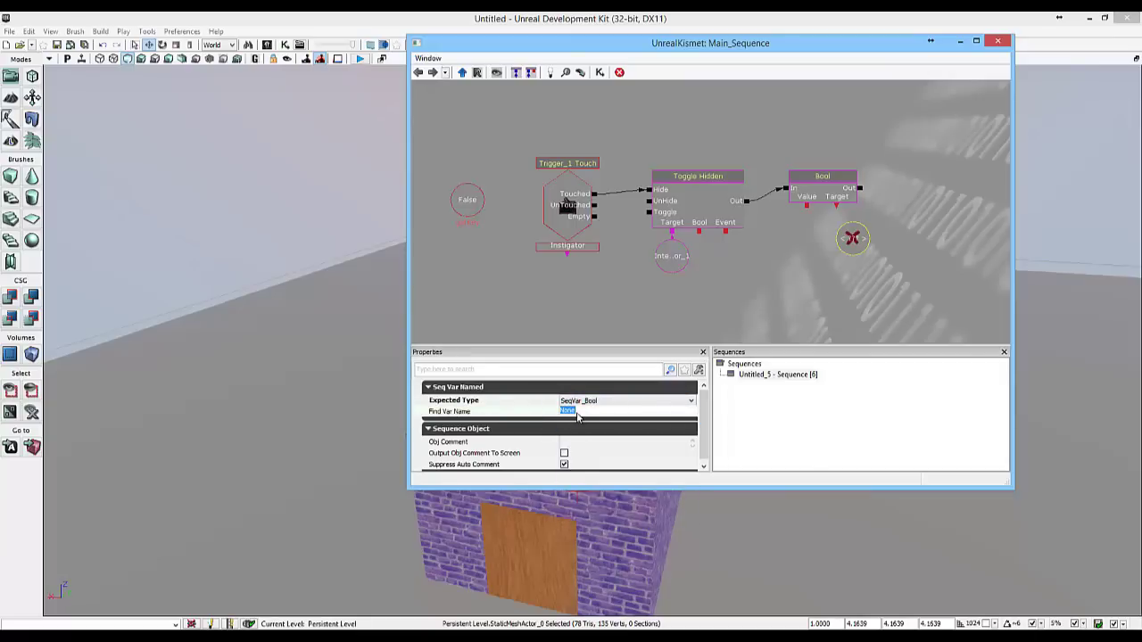
pyautogui.write('getKey')
pyautogui.press('Return')
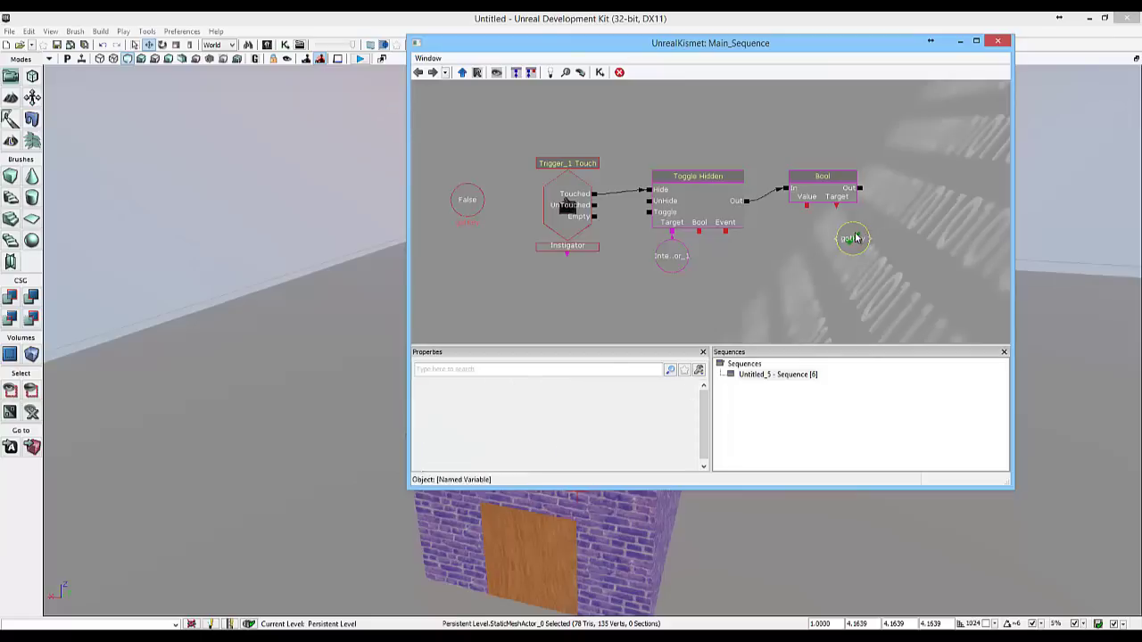
pyautogui.moveTo(856, 238); pyautogui.dragTo(837, 223)
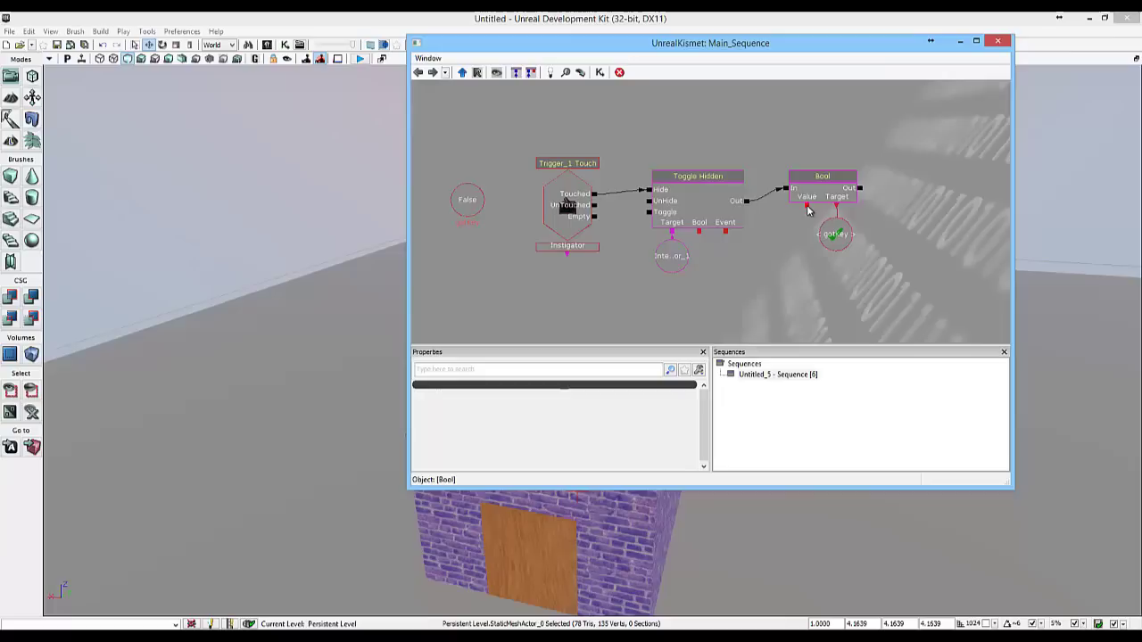
# Create a Bool variable on the Bool action's Value connector, place it beside the gotKey variable, and set its value to 1.
pyautogui.rightClick(808, 208)
pyautogui.click(843, 198)
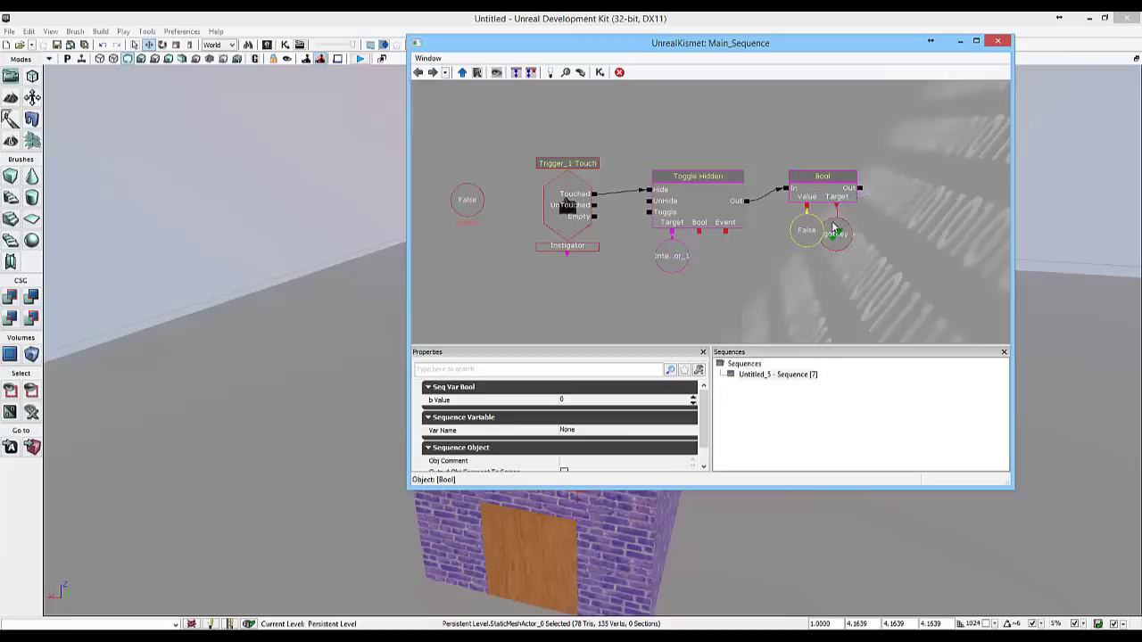
pyautogui.moveTo(806, 234)
pyautogui.mouseDown()
pyautogui.moveTo(786, 247)
pyautogui.moveTo(788, 236)
pyautogui.mouseUp()
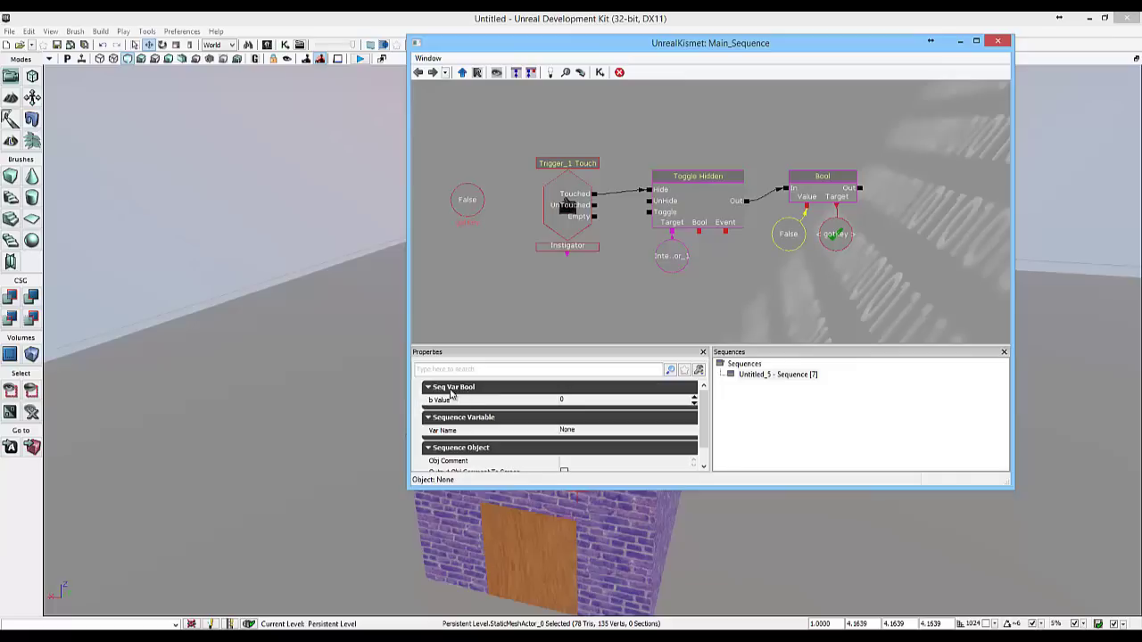
pyautogui.click(565, 402)
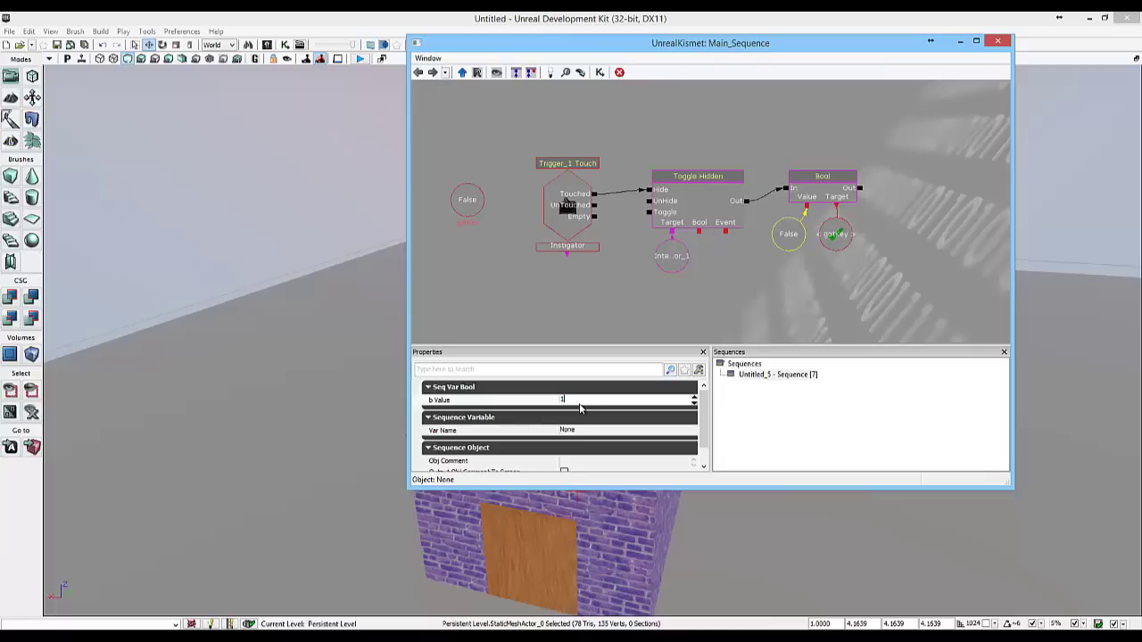
pyautogui.write('1')
pyautogui.press('Return')
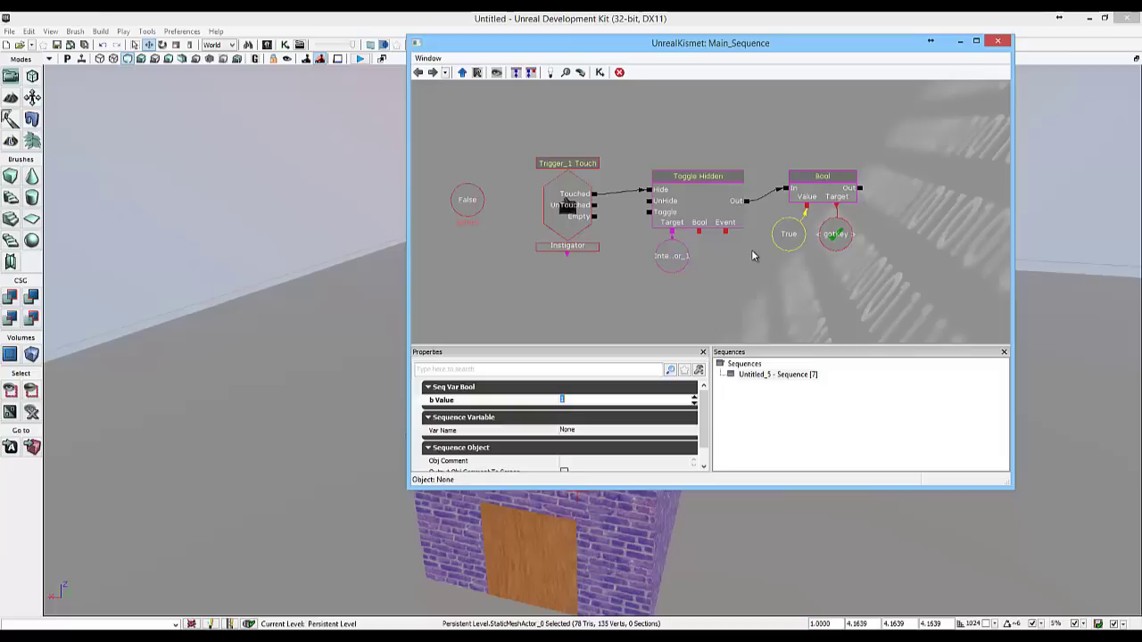
# Move the Kismet window clear of the door in the level and add a Trigger actor on the floor in front of it.
pyautogui.moveTo(751, 249); pyautogui.dragTo(749, 204)
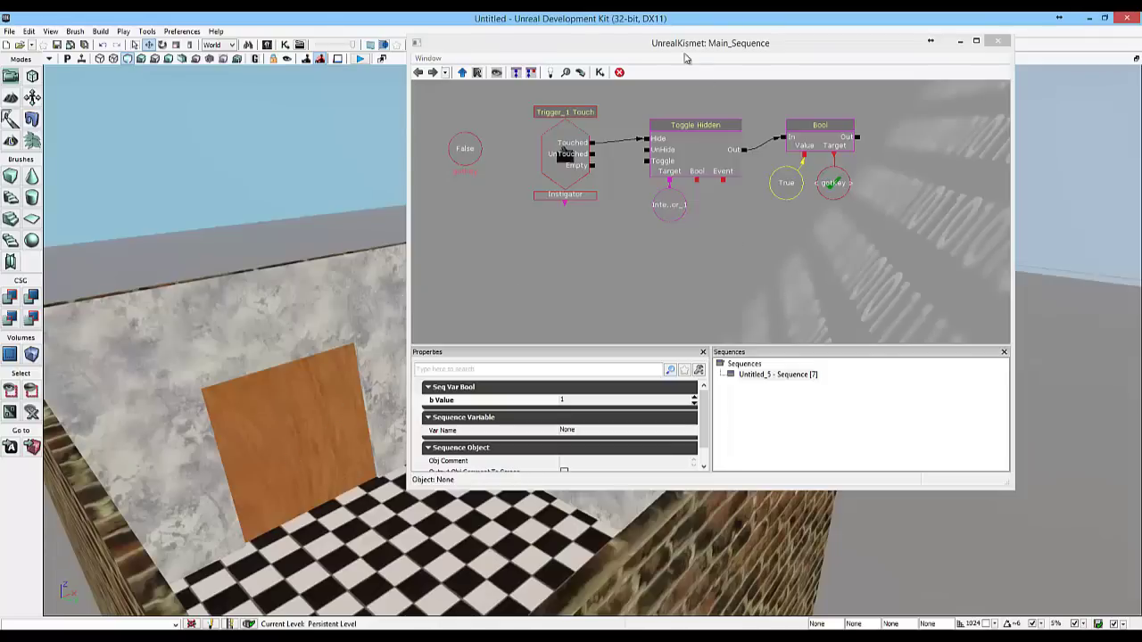
pyautogui.moveTo(681, 53); pyautogui.dragTo(809, 89)
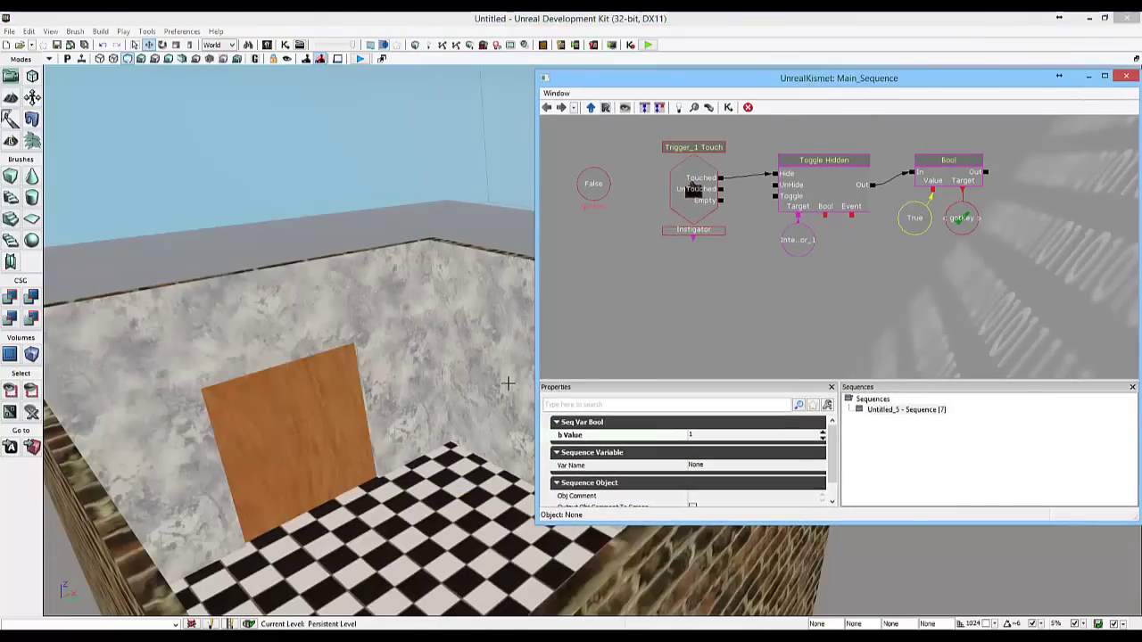
pyautogui.rightClick(321, 519)
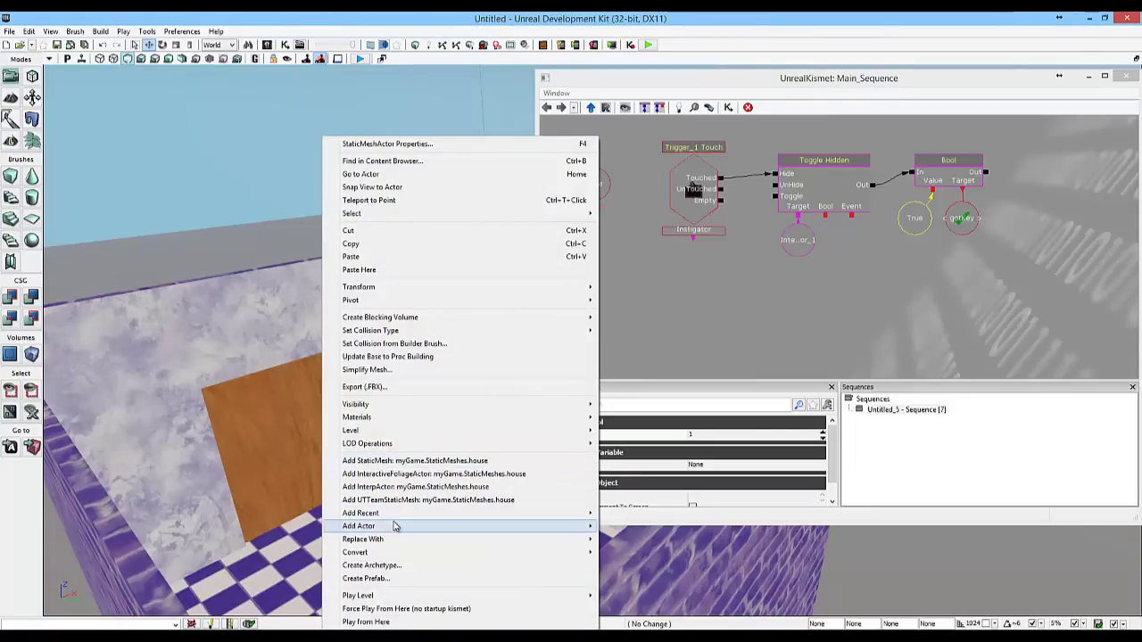
pyautogui.moveTo(395, 527)
pyautogui.click(247, 604)
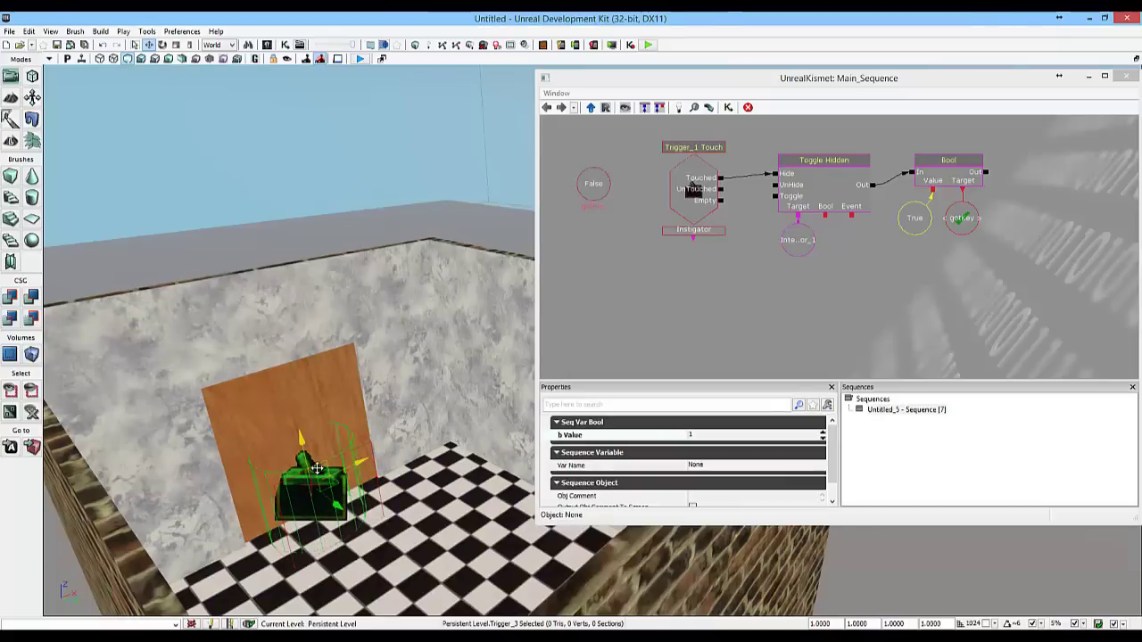
# Add a Touch event for the door trigger below the key trigger's event and set its Max Trigger Count to 0.
pyautogui.rightClick(681, 295)
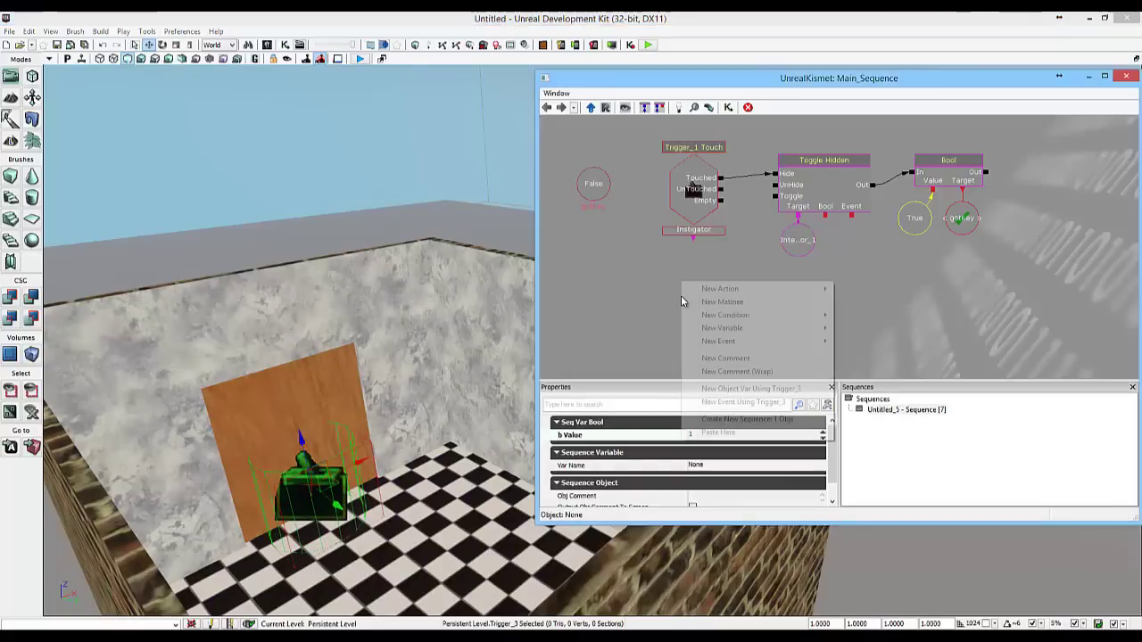
pyautogui.moveTo(711, 407)
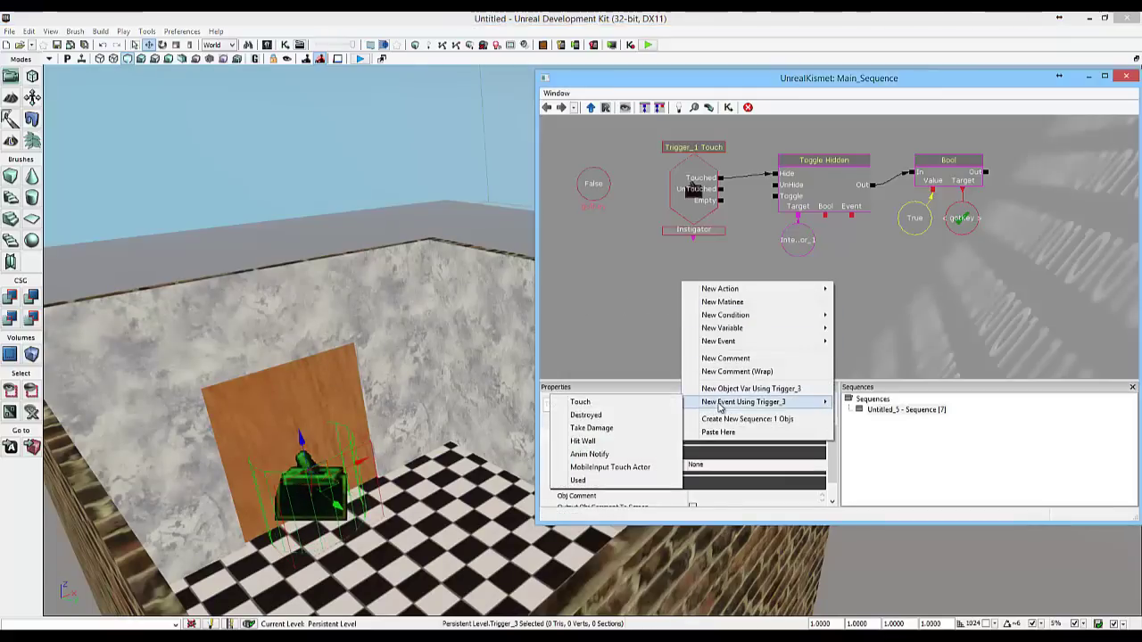
pyautogui.click(602, 404)
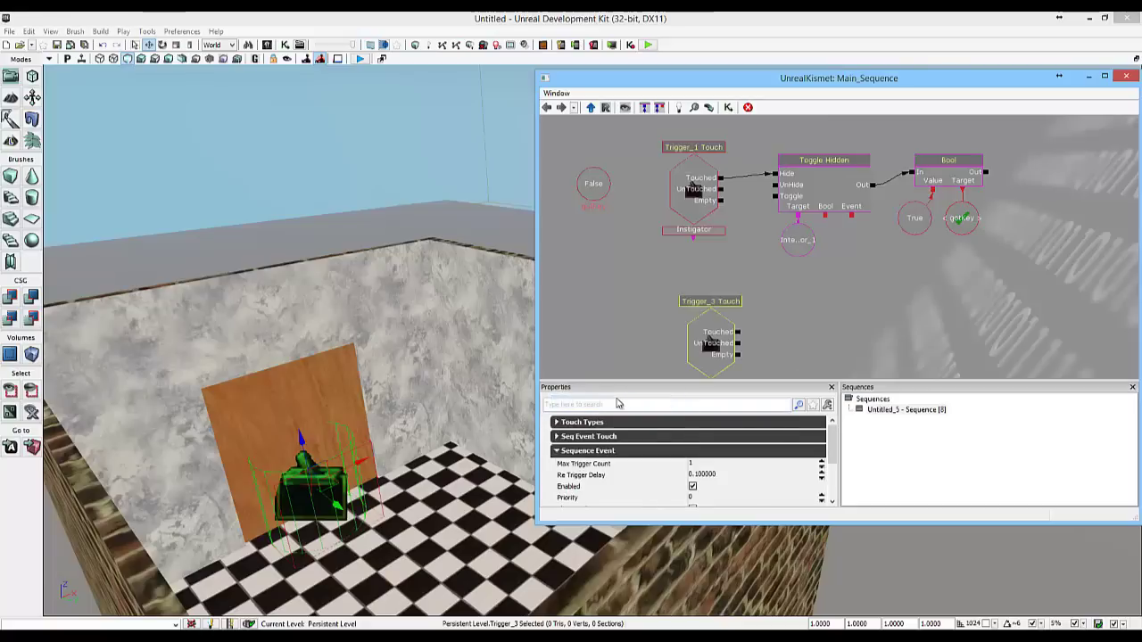
pyautogui.keyDown('ctrl'); pyautogui.moveTo(712, 302); pyautogui.dragTo(694, 306); pyautogui.keyUp('ctrl')
pyautogui.scroll(1, 927, 257)
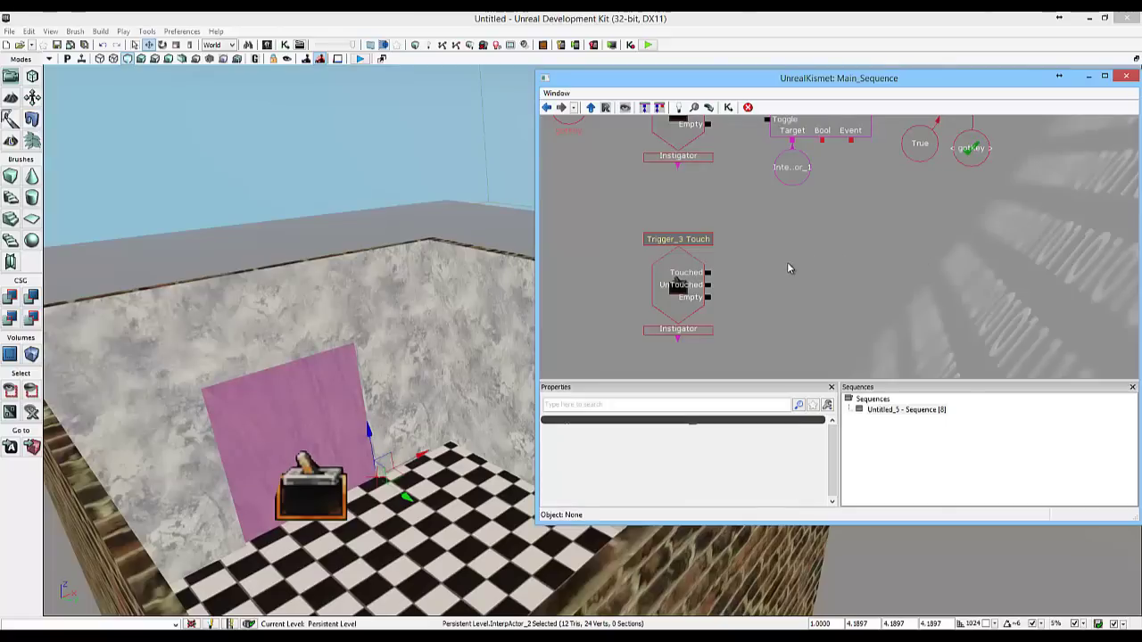
pyautogui.click(683, 270)
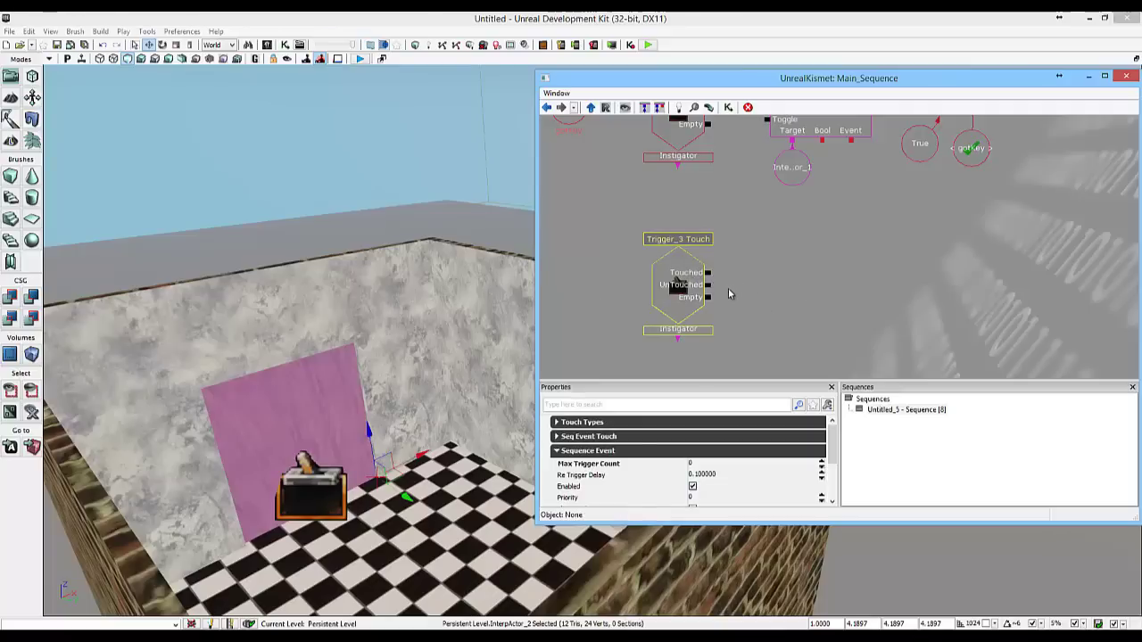
# Add a Compare Bool condition beside the door trigger's Touch event.
pyautogui.moveTo(757, 245); pyautogui.dragTo(759, 273)
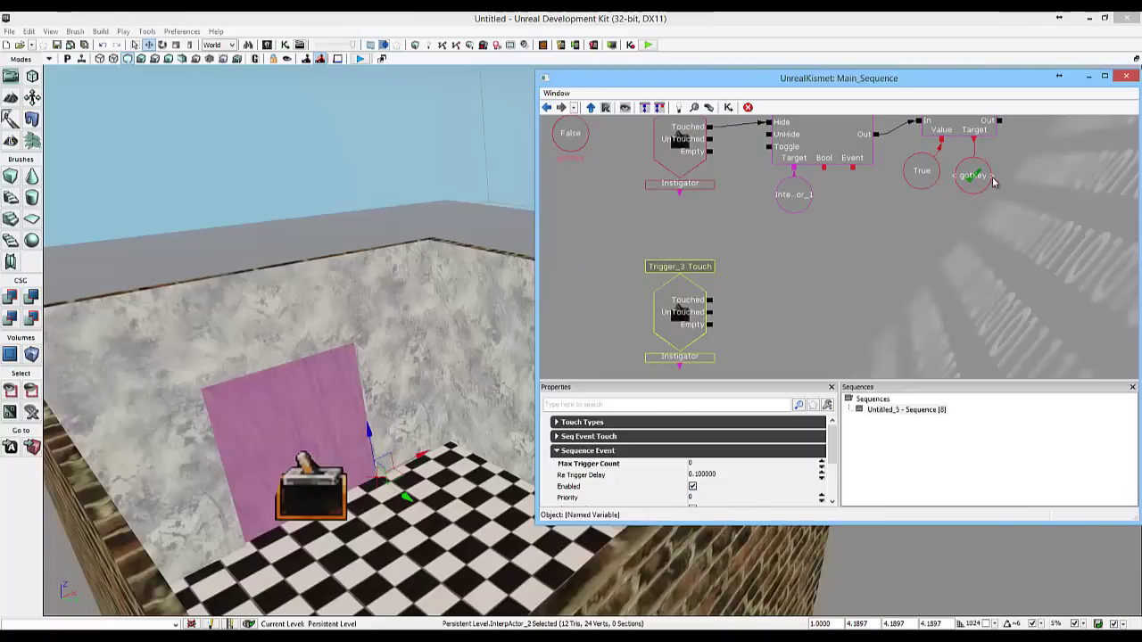
pyautogui.click(778, 287)
pyautogui.rightClick(779, 287)
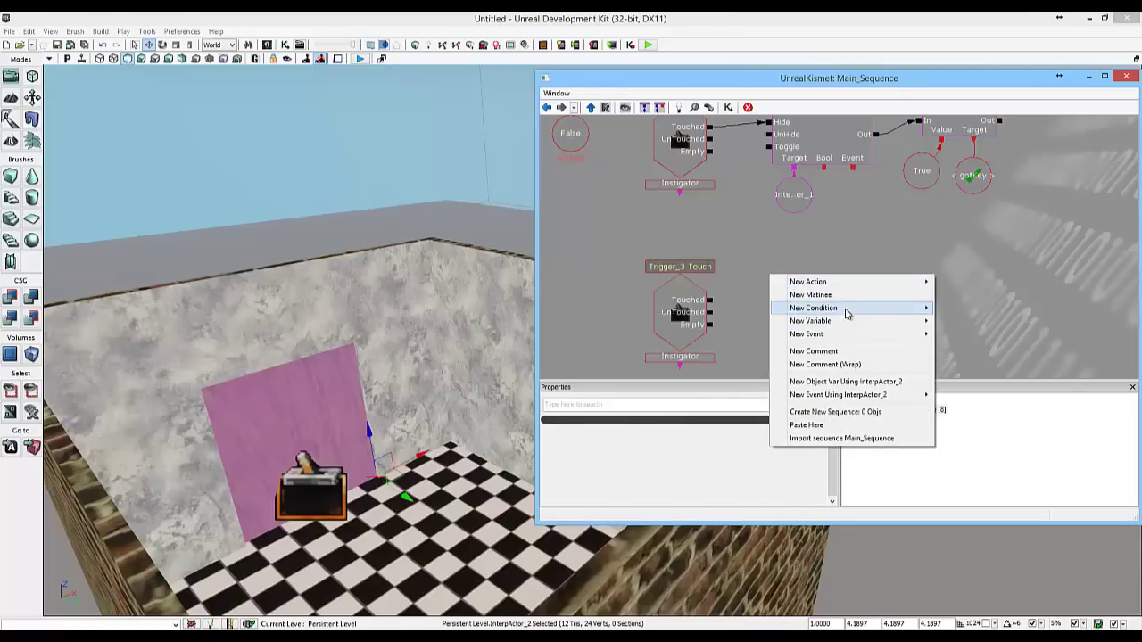
pyautogui.moveTo(846, 309)
pyautogui.moveTo(716, 312)
pyautogui.click(580, 307)
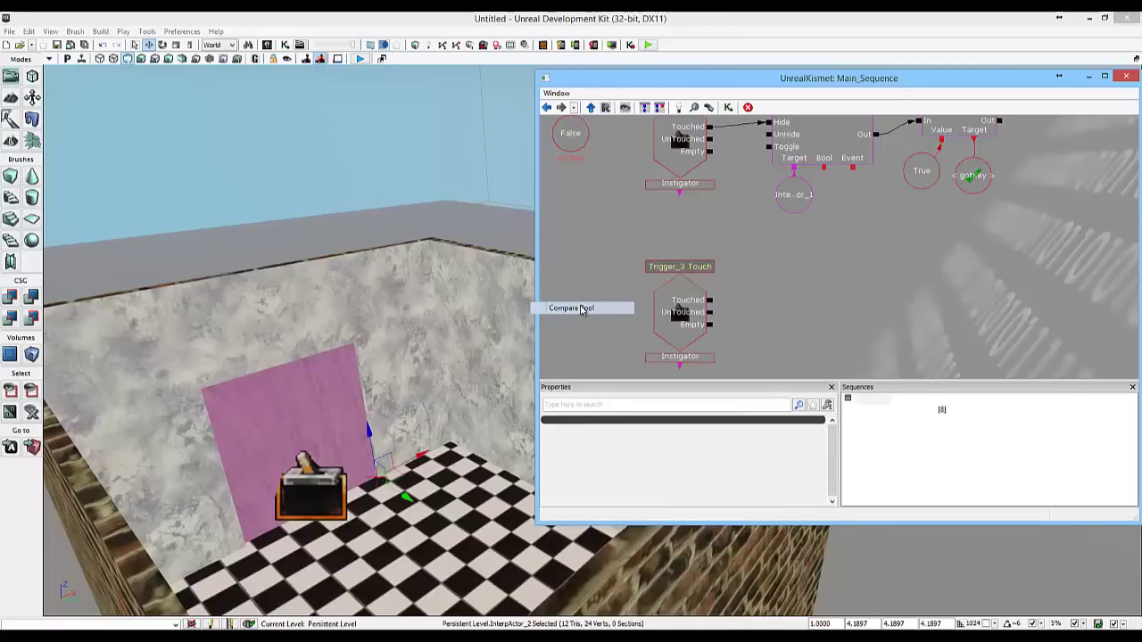
pyautogui.moveTo(806, 294); pyautogui.dragTo(798, 272)
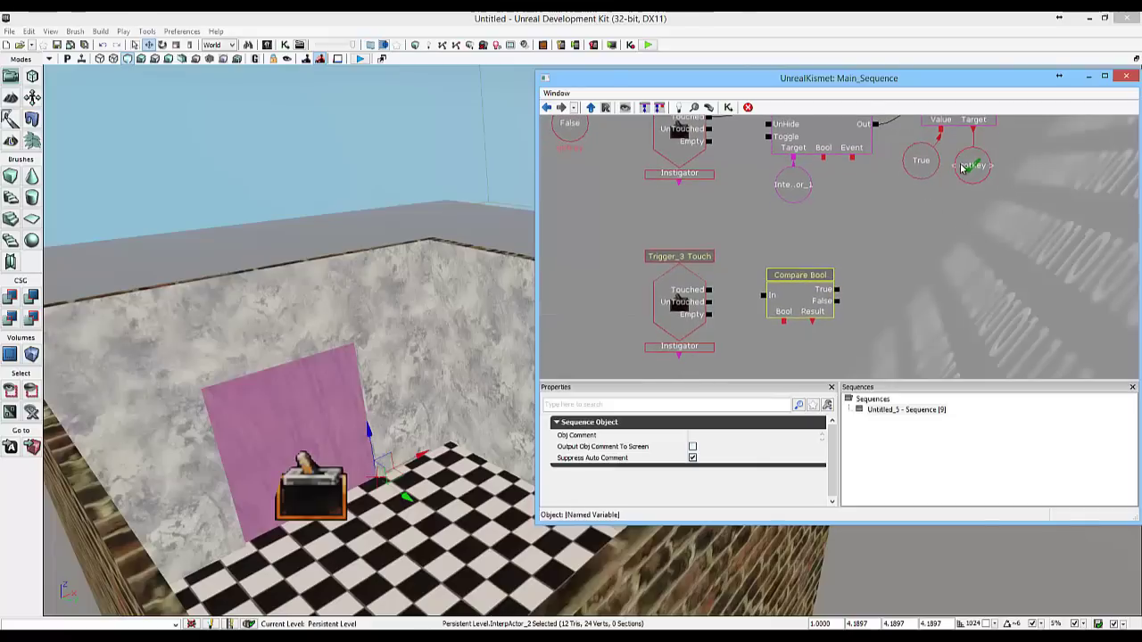
# Copy the gotKey named variable to Compare Bool's Bool connector and link the door trigger's Touched output to the condition's In.
pyautogui.click(973, 169)
pyautogui.hotkey('ctrl', 'c')
pyautogui.hotkey('ctrl', 'v')
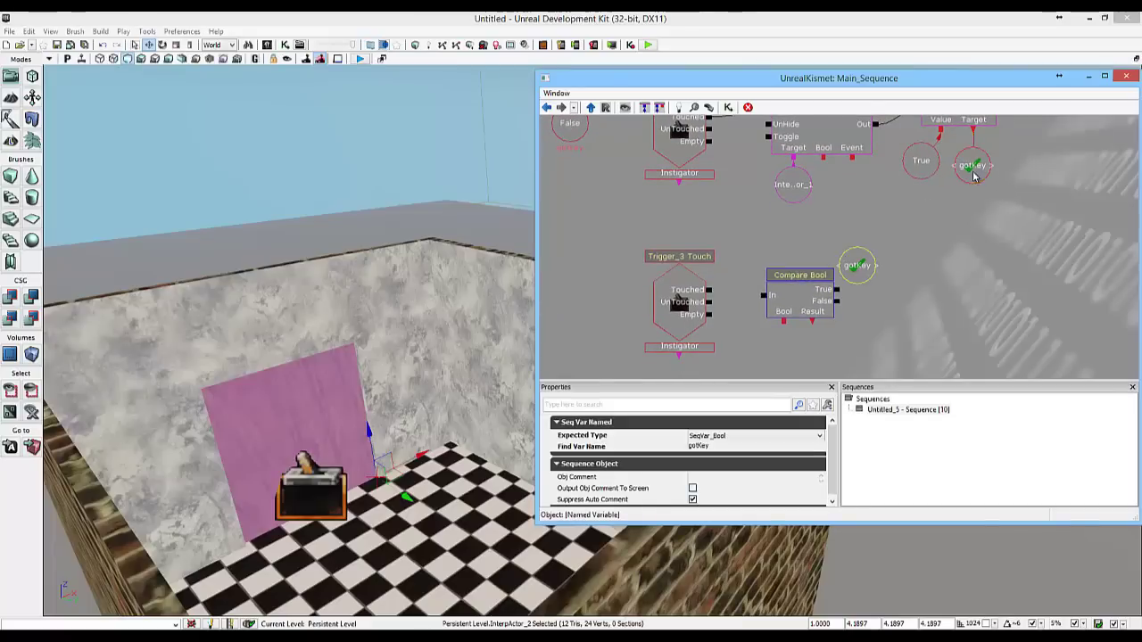
pyautogui.moveTo(861, 266); pyautogui.dragTo(787, 362)
pyautogui.moveTo(784, 322); pyautogui.dragTo(785, 355)
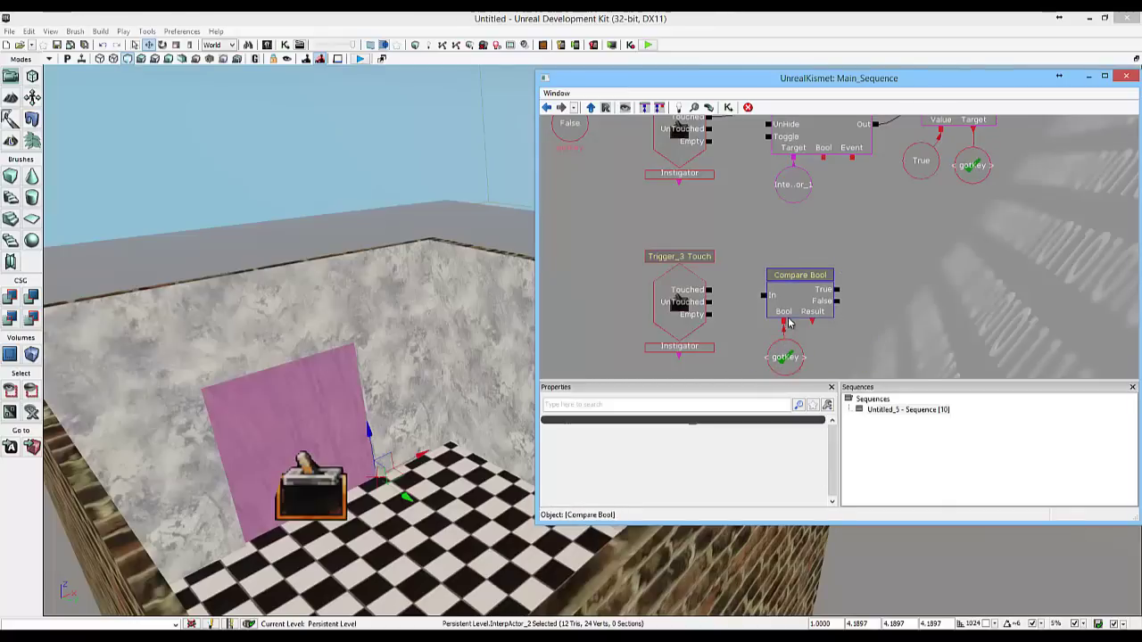
pyautogui.moveTo(714, 295); pyautogui.dragTo(765, 295)
pyautogui.click(906, 284)
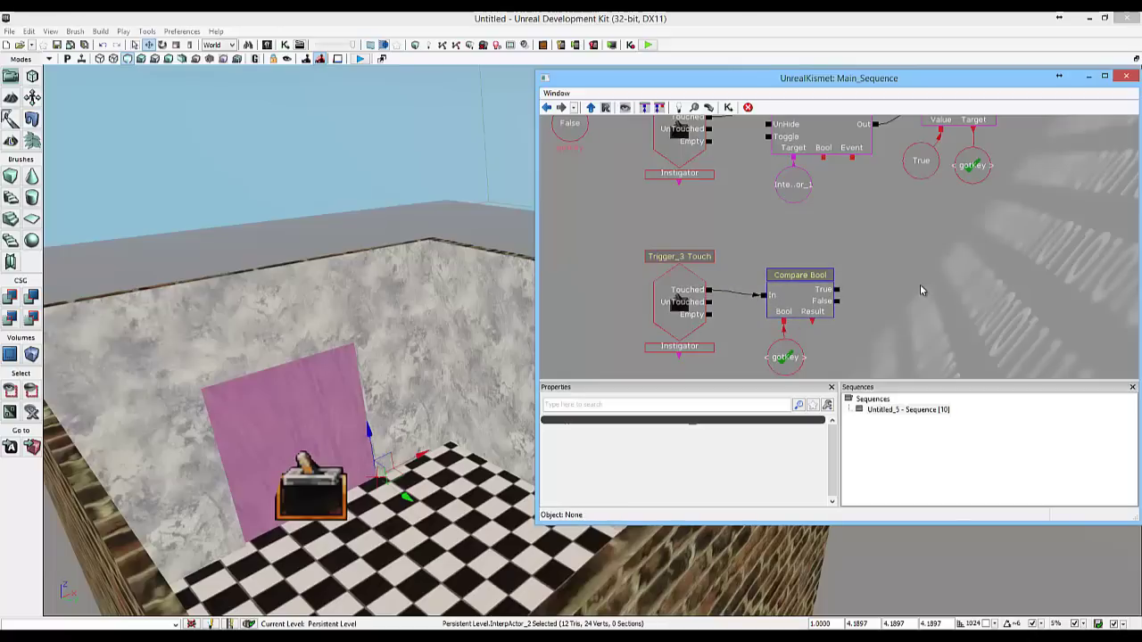
pyautogui.click(833, 291)
pyautogui.click(921, 284)
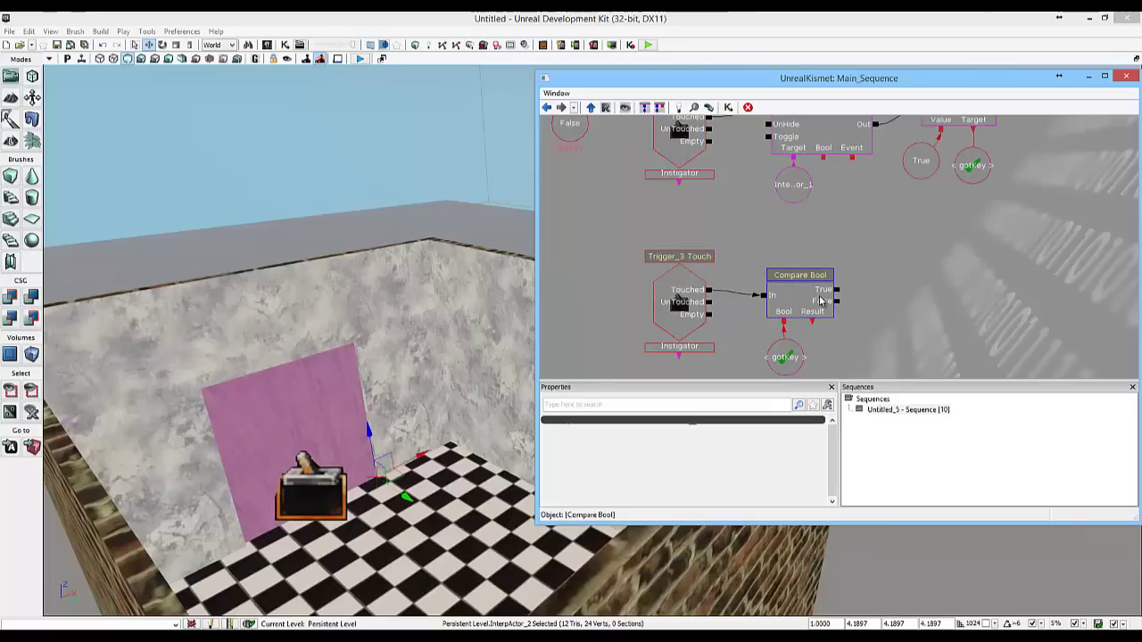
# Add a new Matinee beside the Compare Bool condition and link the condition's True output to the Matinee's Play input.
pyautogui.rightClick(889, 277)
pyautogui.click(930, 284)
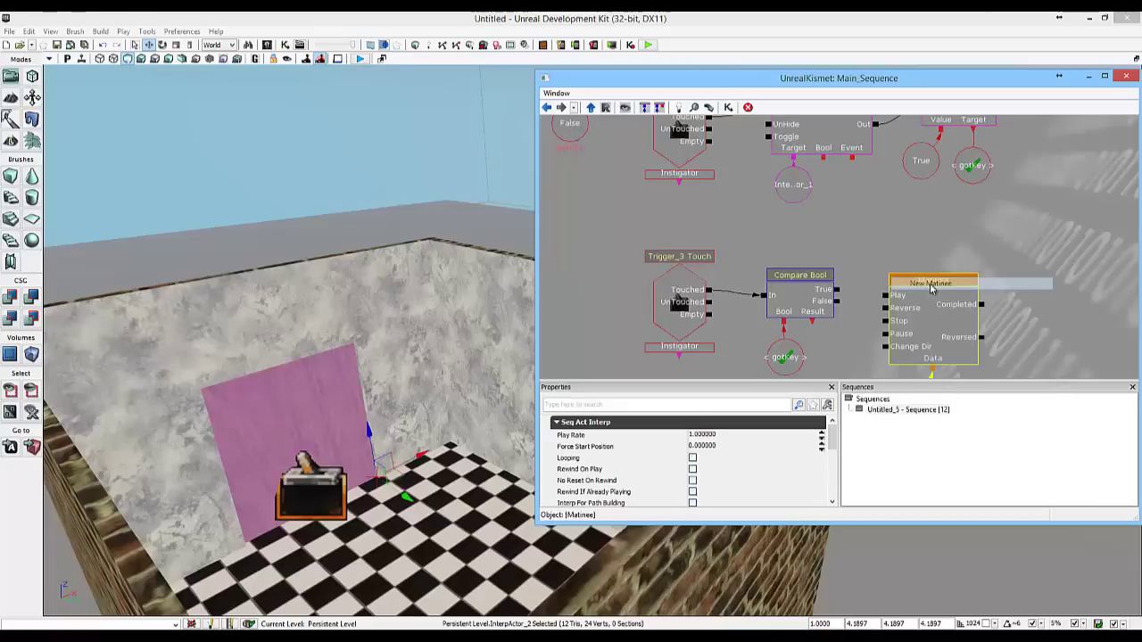
pyautogui.keyDown('ctrl'); pyautogui.moveTo(922, 284); pyautogui.dragTo(959, 255); pyautogui.keyUp('ctrl')
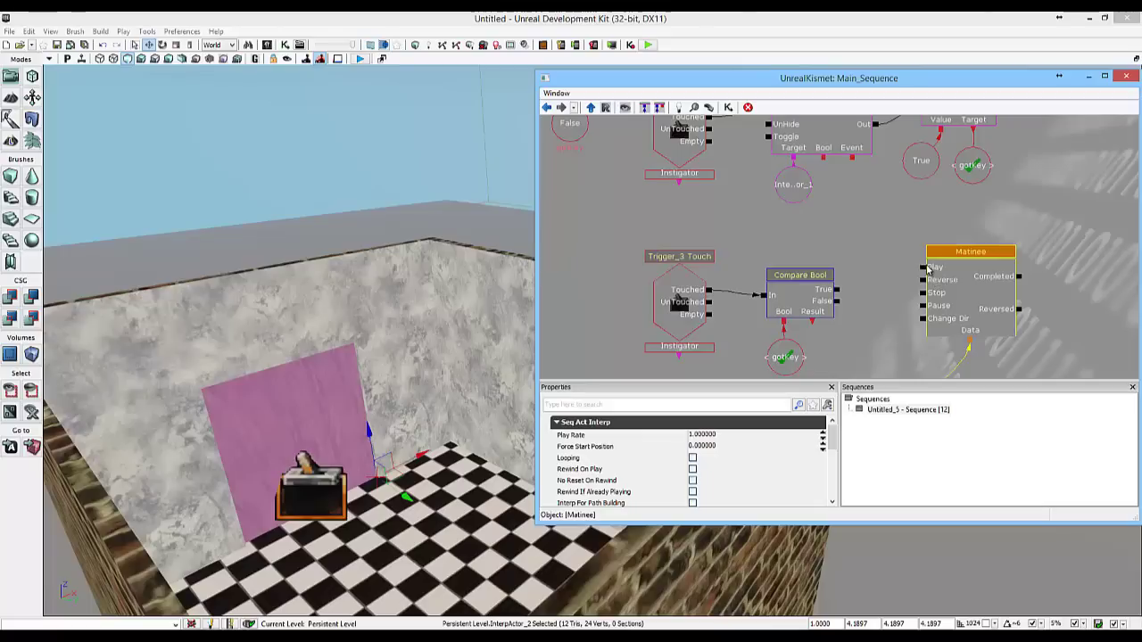
pyautogui.moveTo(837, 290); pyautogui.dragTo(922, 267)
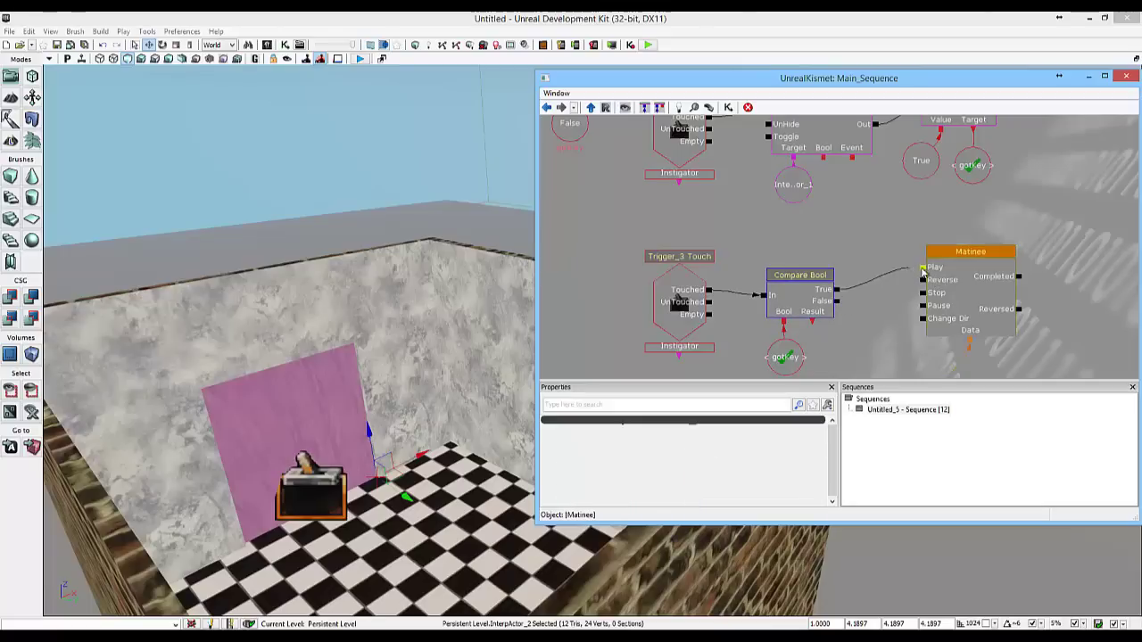
pyautogui.click(818, 334)
# Open the new Matinee for editing and shorten its sequence and loop section to about 1.02 seconds.
pyautogui.doubleClick(973, 299)
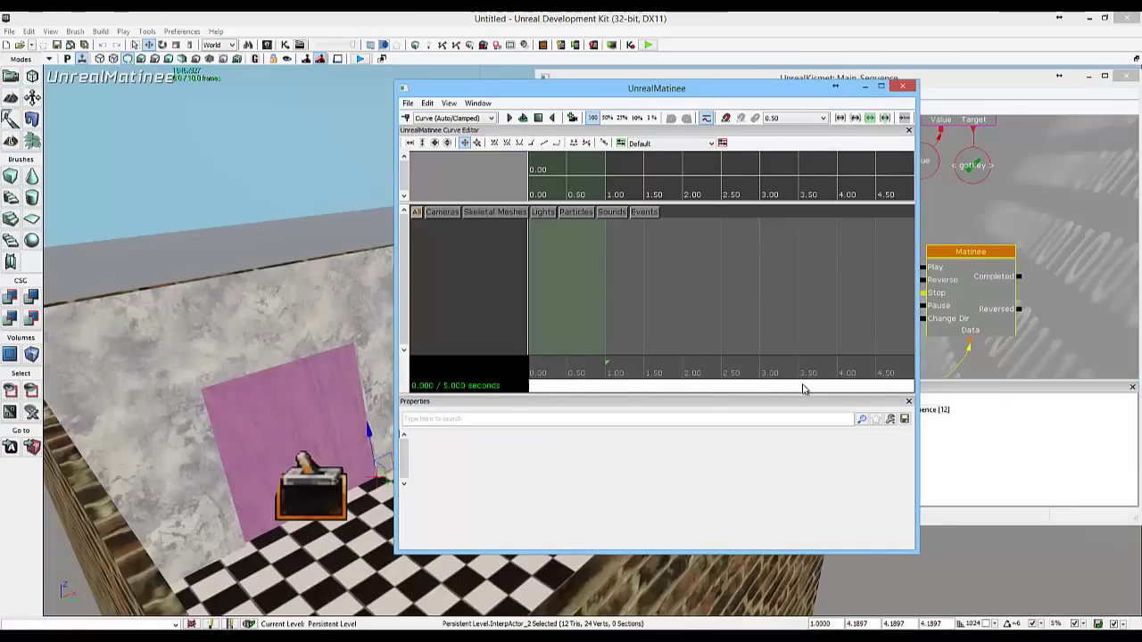
pyautogui.moveTo(802, 389); pyautogui.dragTo(659, 393)
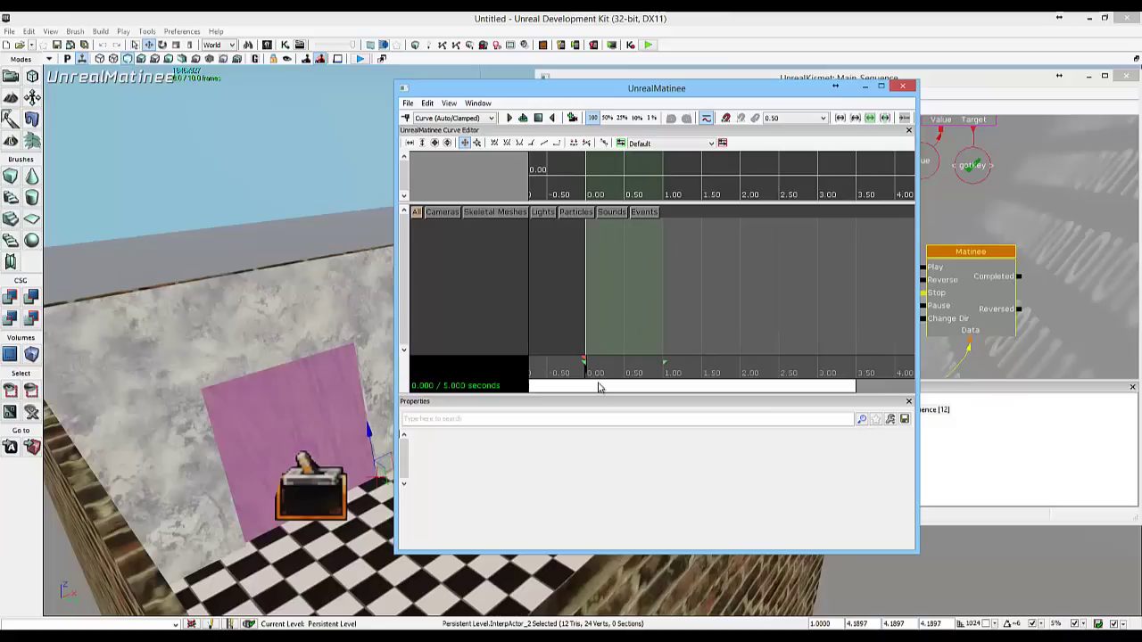
pyautogui.moveTo(598, 387)
pyautogui.mouseDown()
pyautogui.moveTo(696, 390)
pyautogui.moveTo(885, 366)
pyautogui.moveTo(566, 364)
pyautogui.mouseUp()
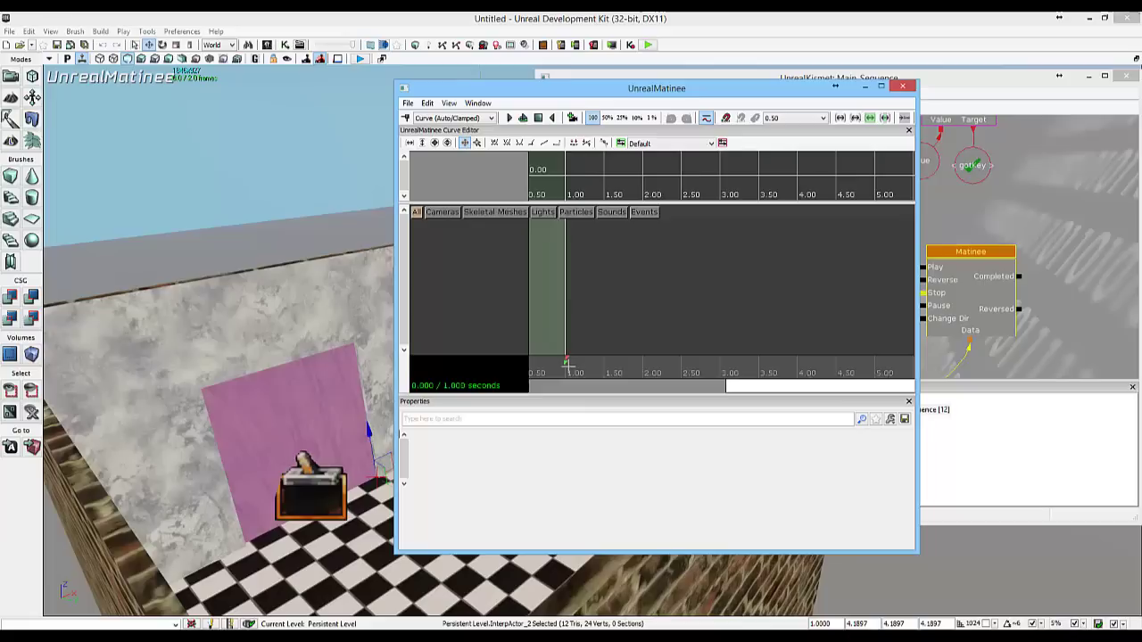
# With the door selected in the level, add a new empty Matinee group named openDoor.
pyautogui.click(307, 418)
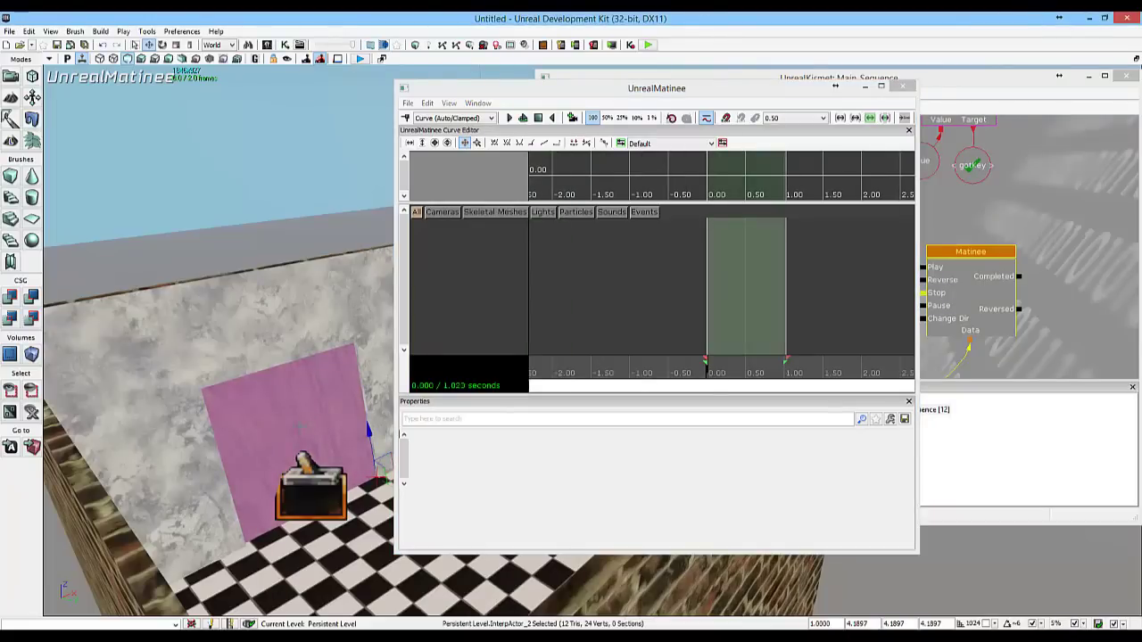
pyautogui.rightClick(439, 230)
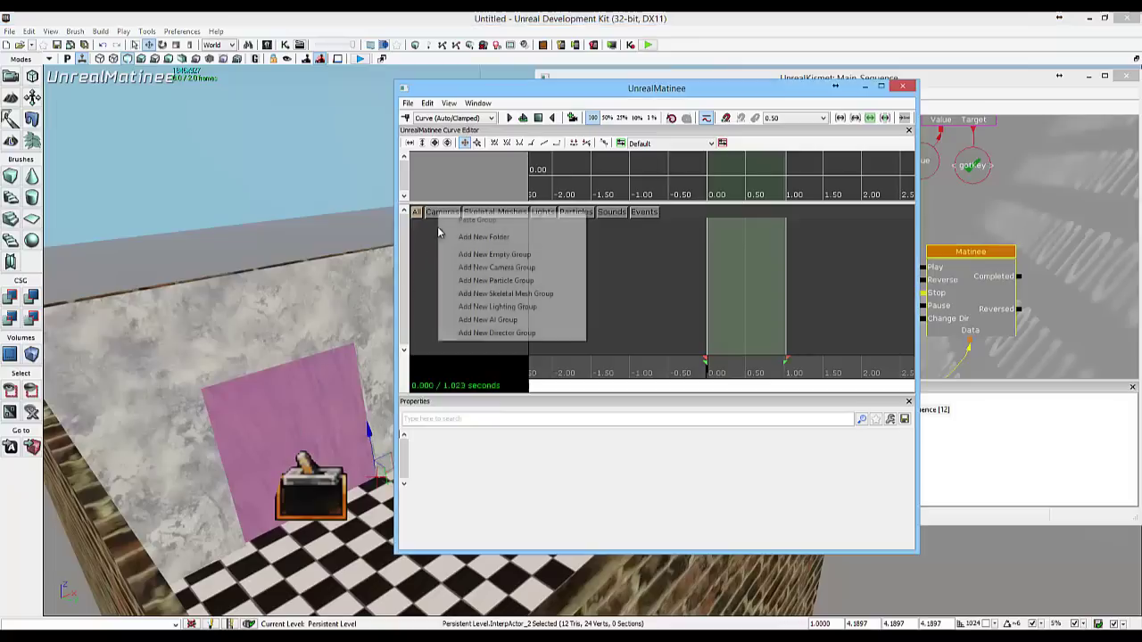
pyautogui.click(482, 254)
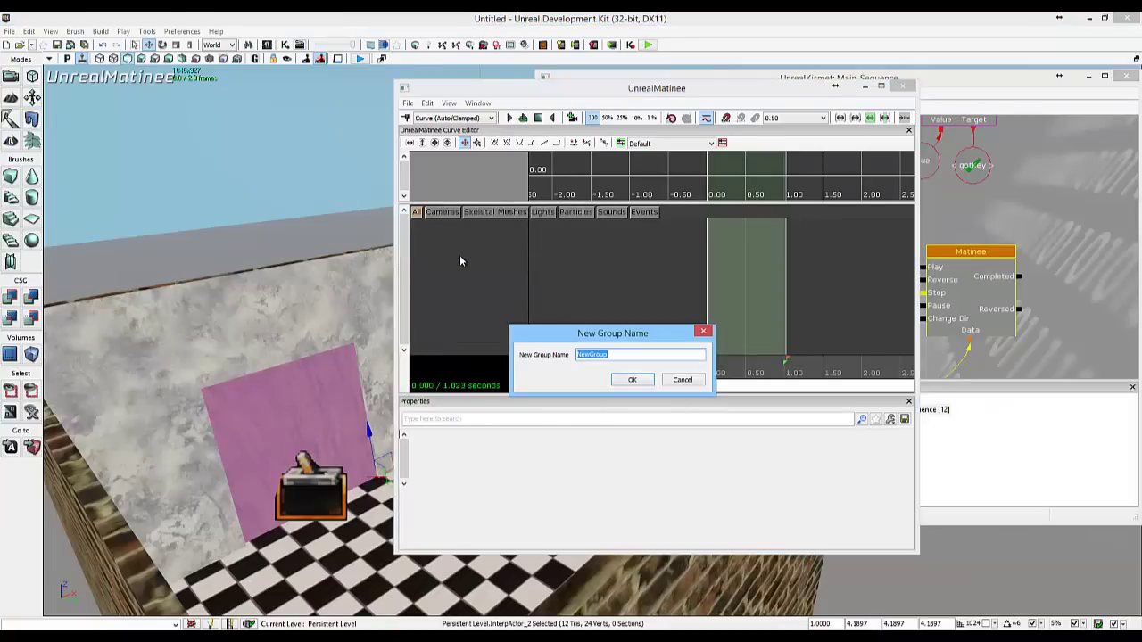
pyautogui.write('openDoor')
pyautogui.press('Return')
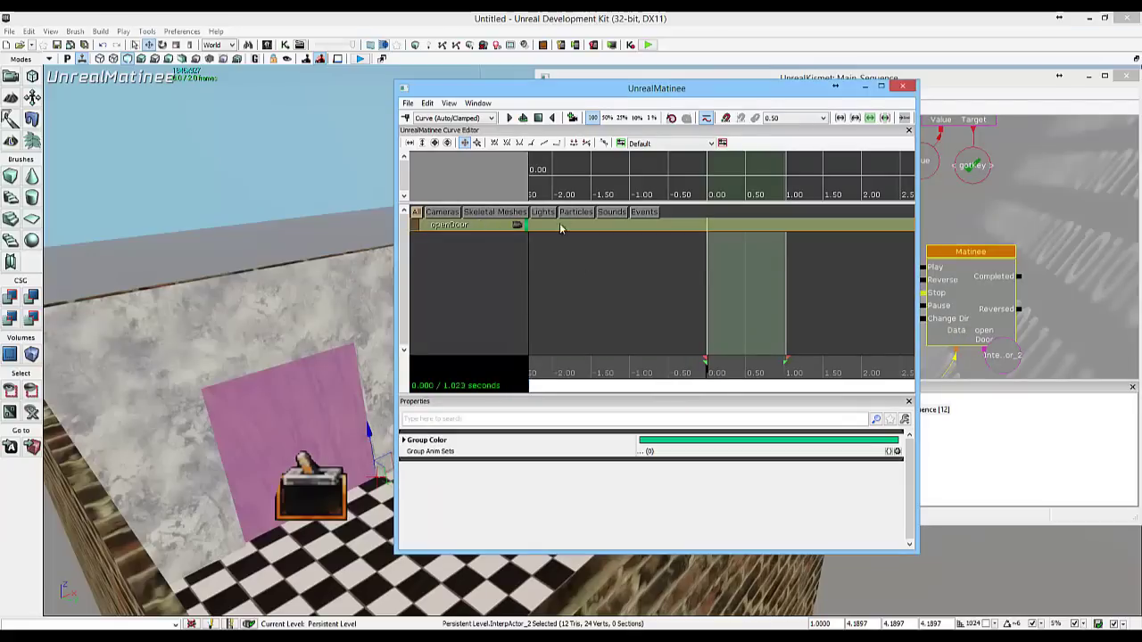
# Add a Movement track to the openDoor group with a key at 0.00 s for the closed door.
pyautogui.rightClick(473, 229)
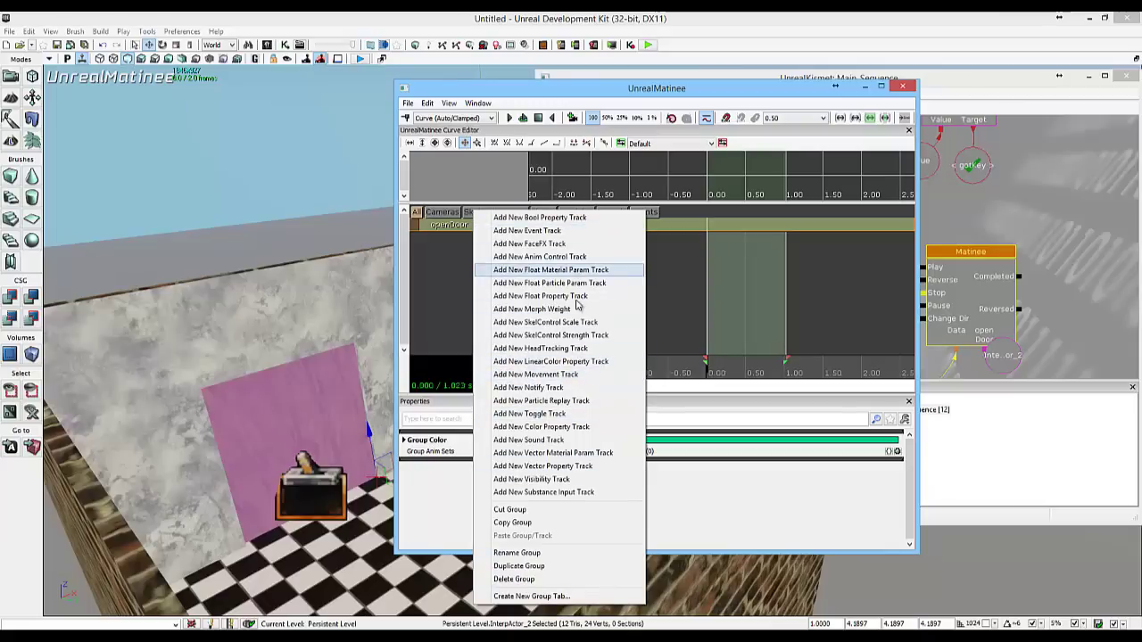
pyautogui.click(548, 376)
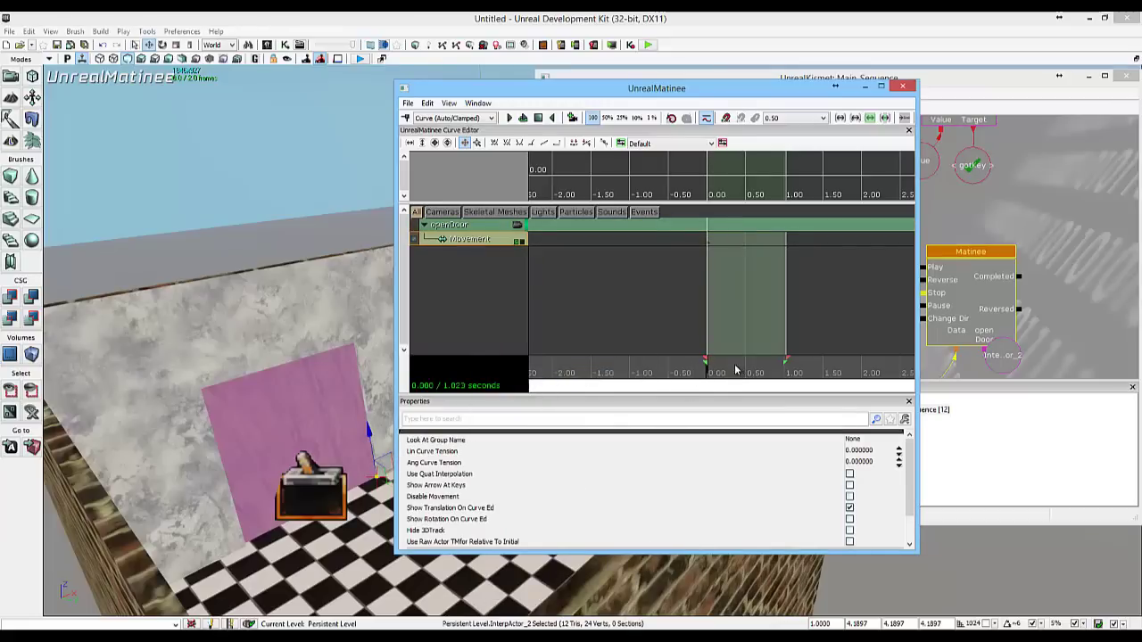
pyautogui.press('Return')
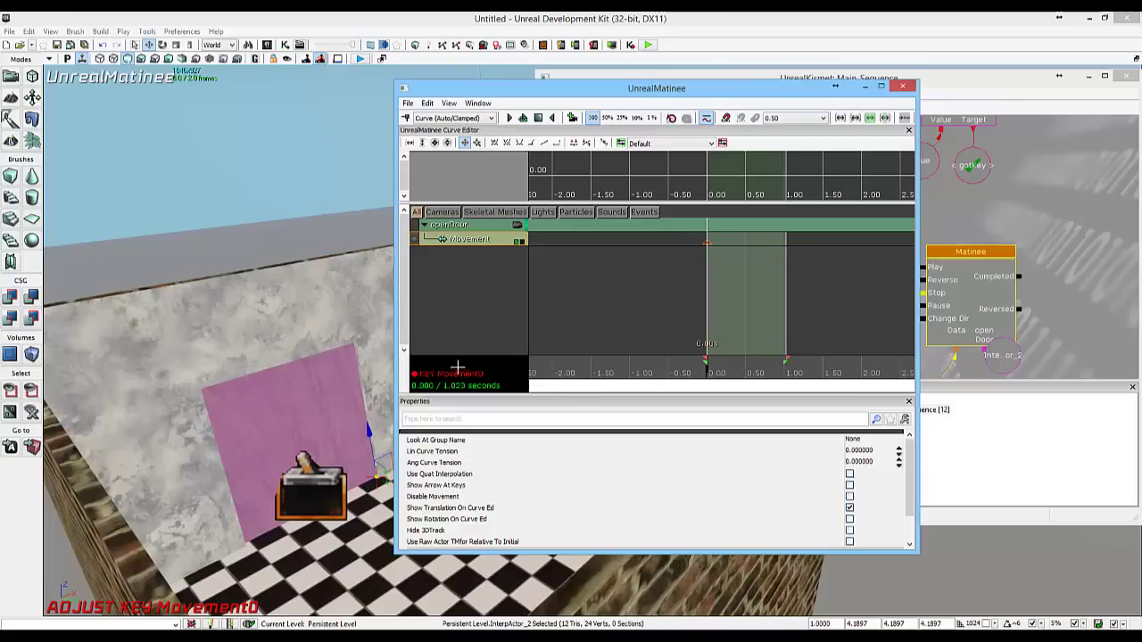
# Add a movement key at the sequence end, 1.023 s, rotate the door to its open position there, and close Matinee.
pyautogui.moveTo(709, 375); pyautogui.dragTo(793, 378)
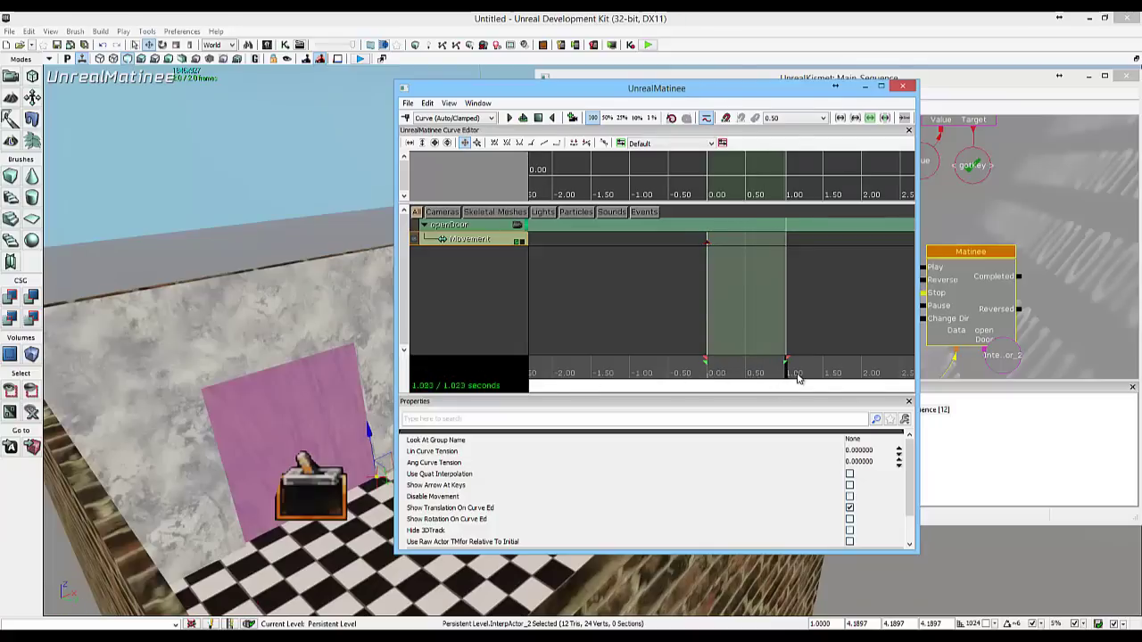
pyautogui.press('Return')
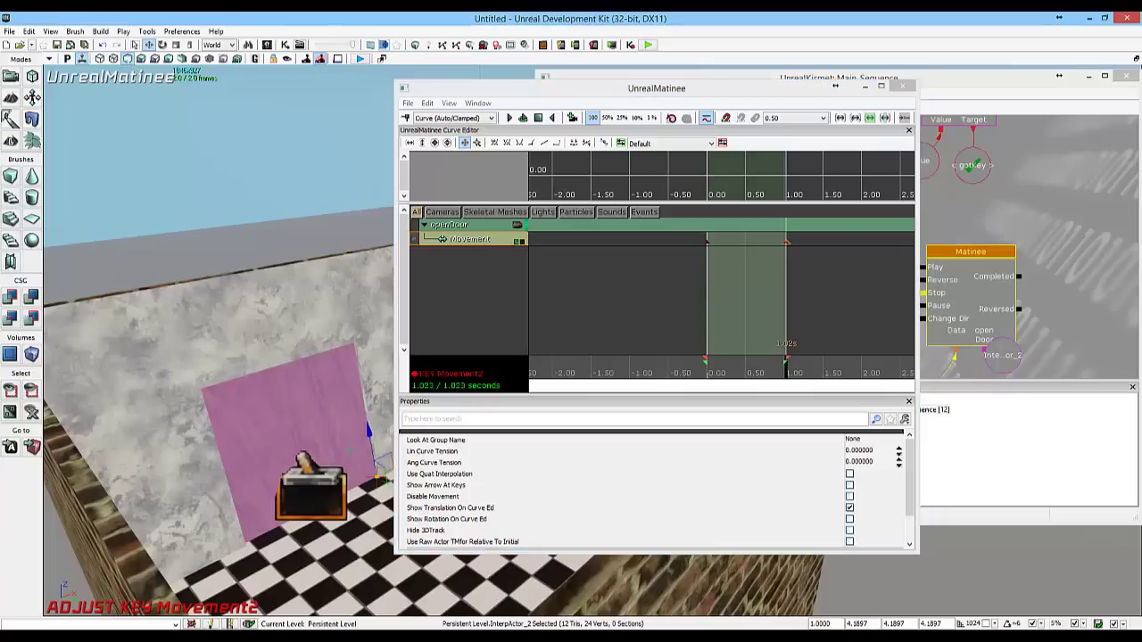
pyautogui.press('space')
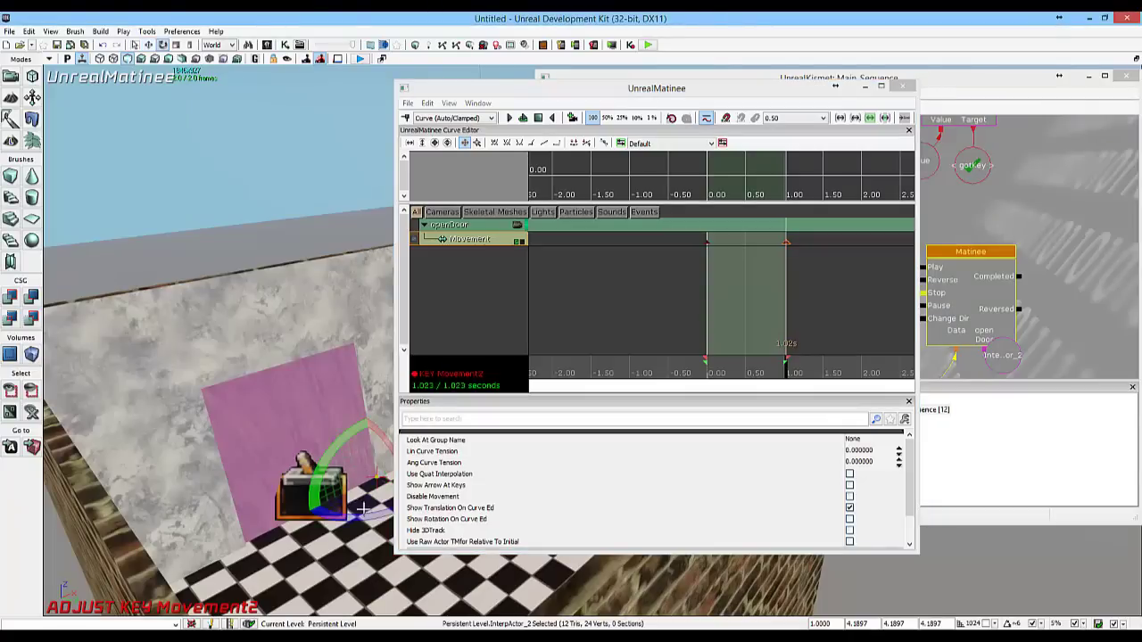
pyautogui.moveTo(364, 508); pyautogui.dragTo(50, 431)
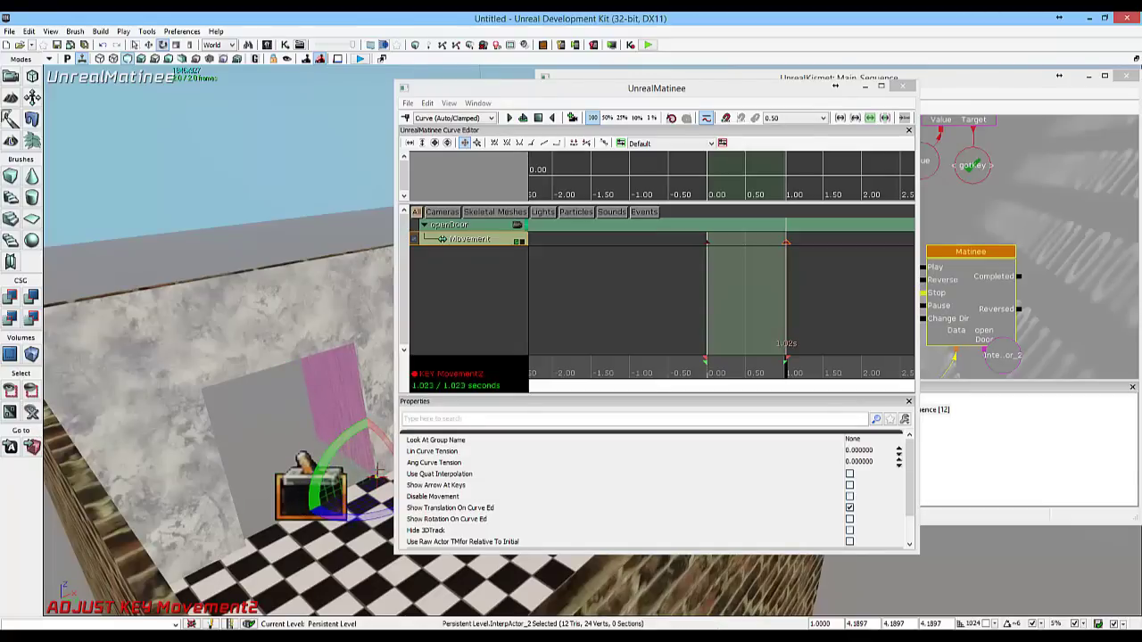
pyautogui.click(903, 87)
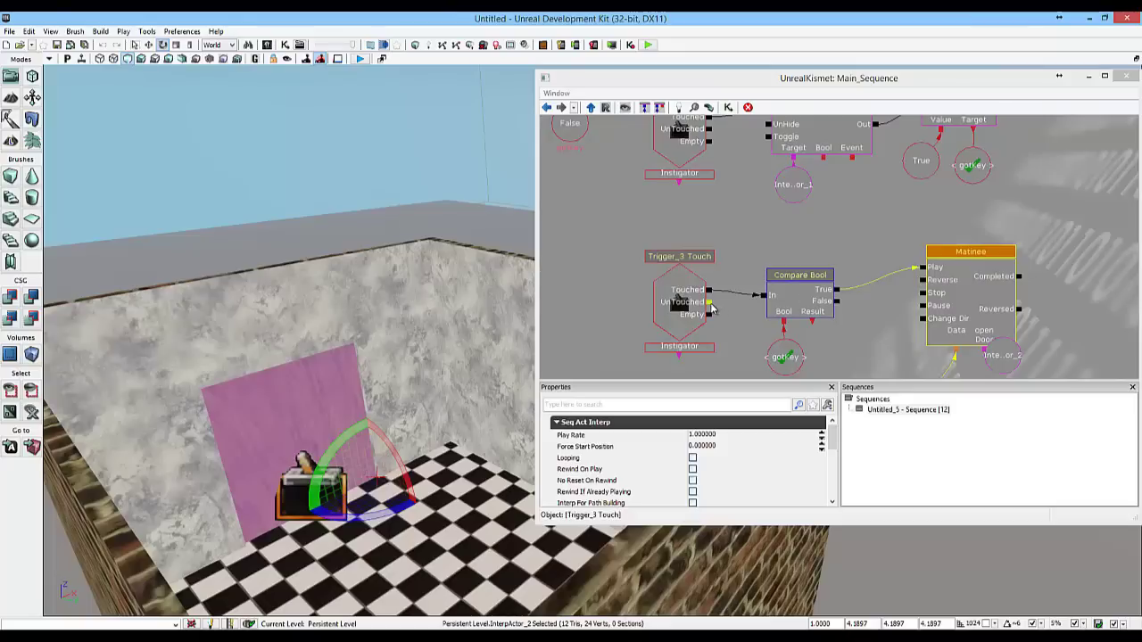
# Link the door trigger's UnTouched output to the Matinee's Reverse input and select the Touch event to check its properties.
pyautogui.moveTo(711, 307); pyautogui.dragTo(926, 284)
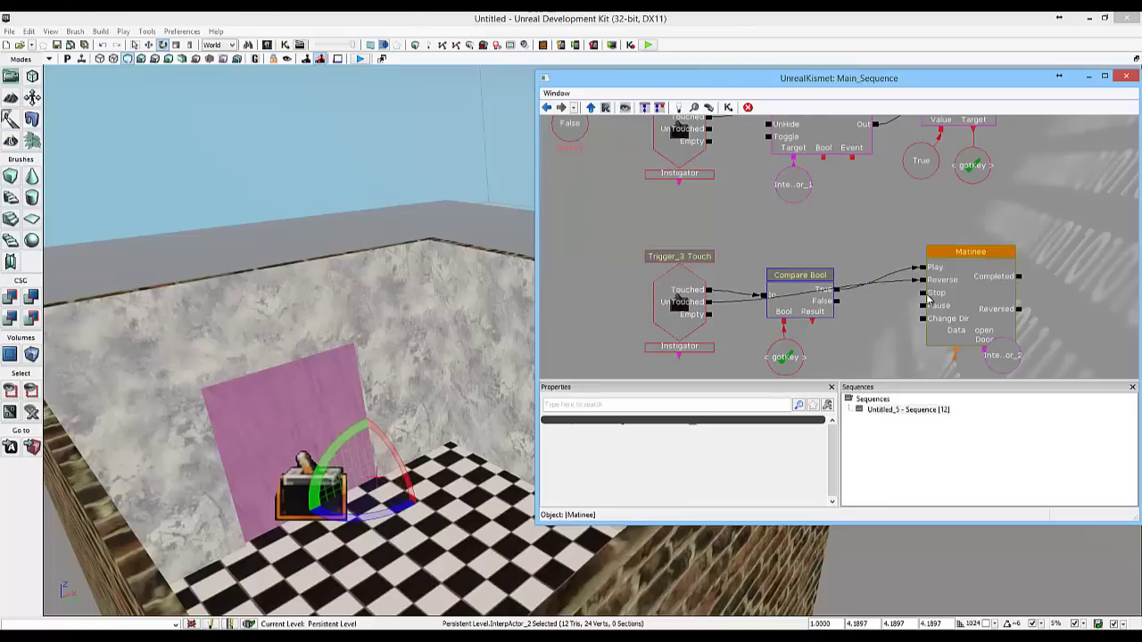
pyautogui.click(671, 284)
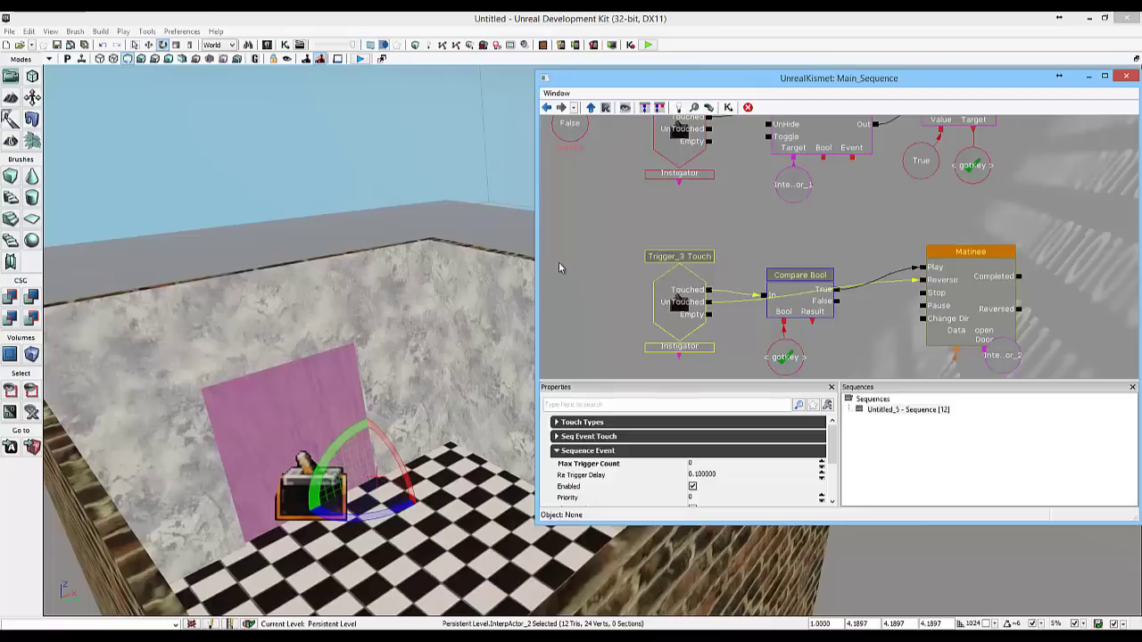
# Play the level from the room's floor, collect the key and walk up to the door to test its opening.
pyautogui.rightClick(406, 547)
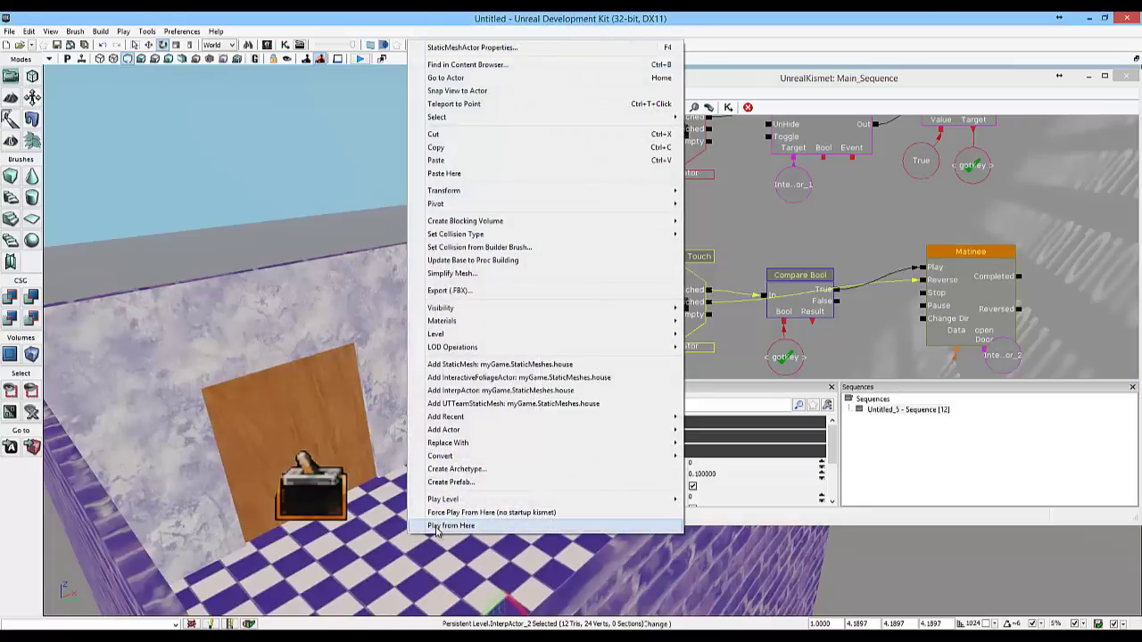
pyautogui.click(433, 529)
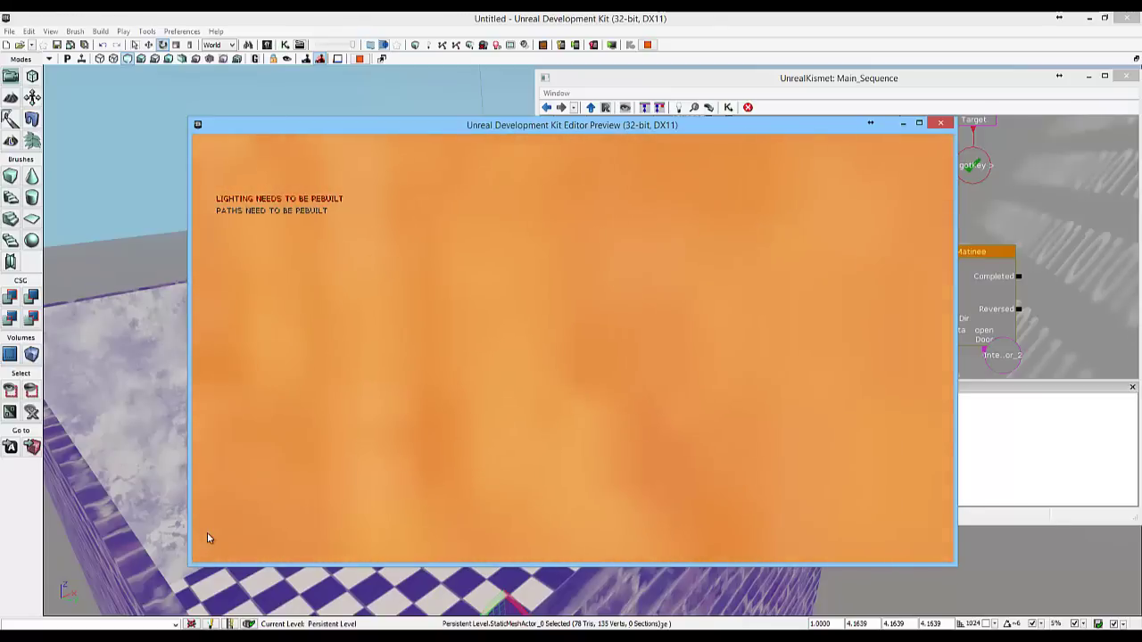
pyautogui.press('s')
pyautogui.press('w')
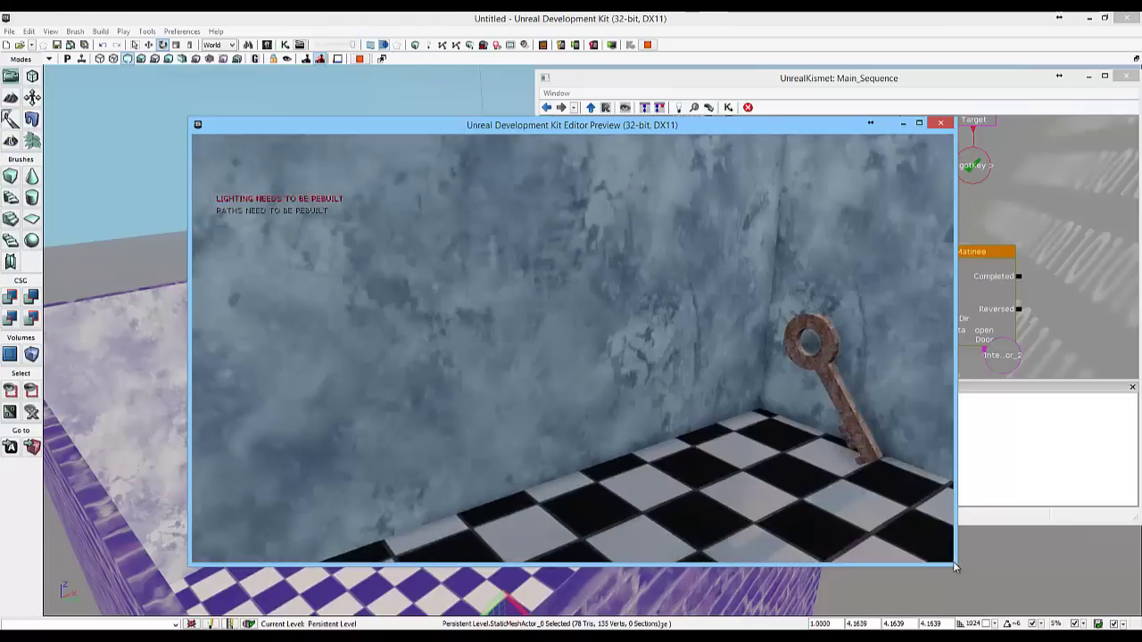
pyautogui.press('w')
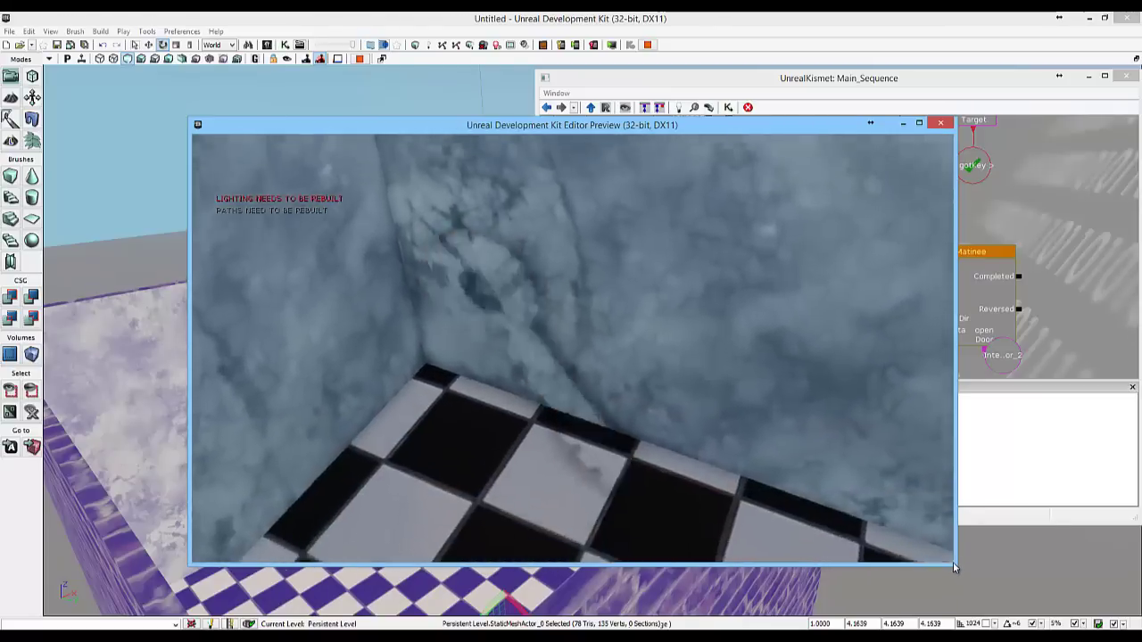
pyautogui.press('w')
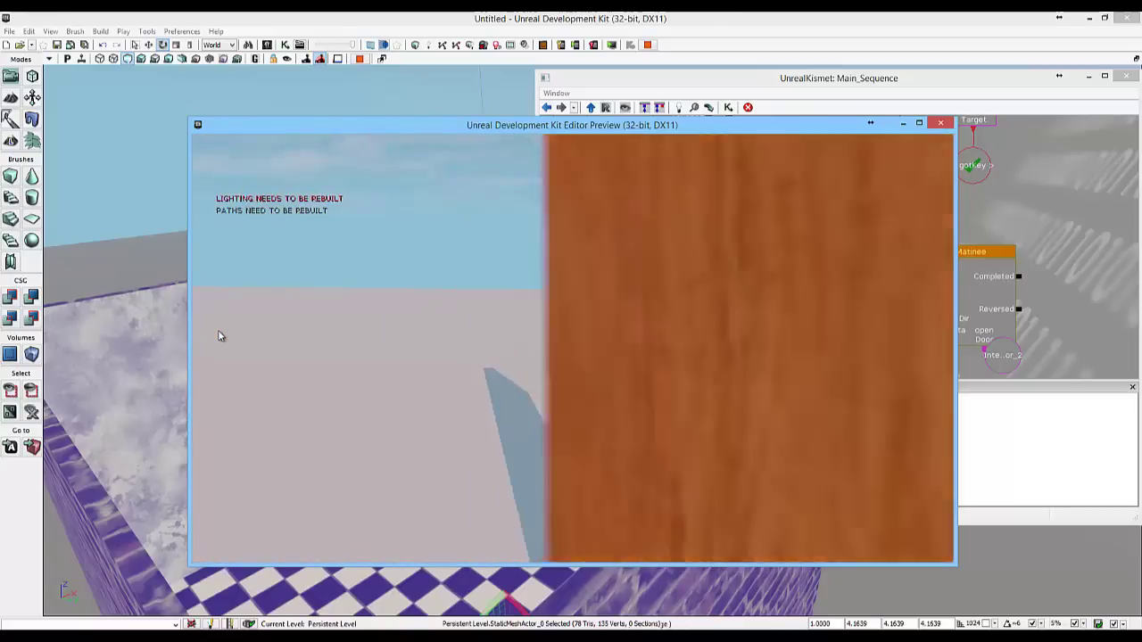
pyautogui.press('s')
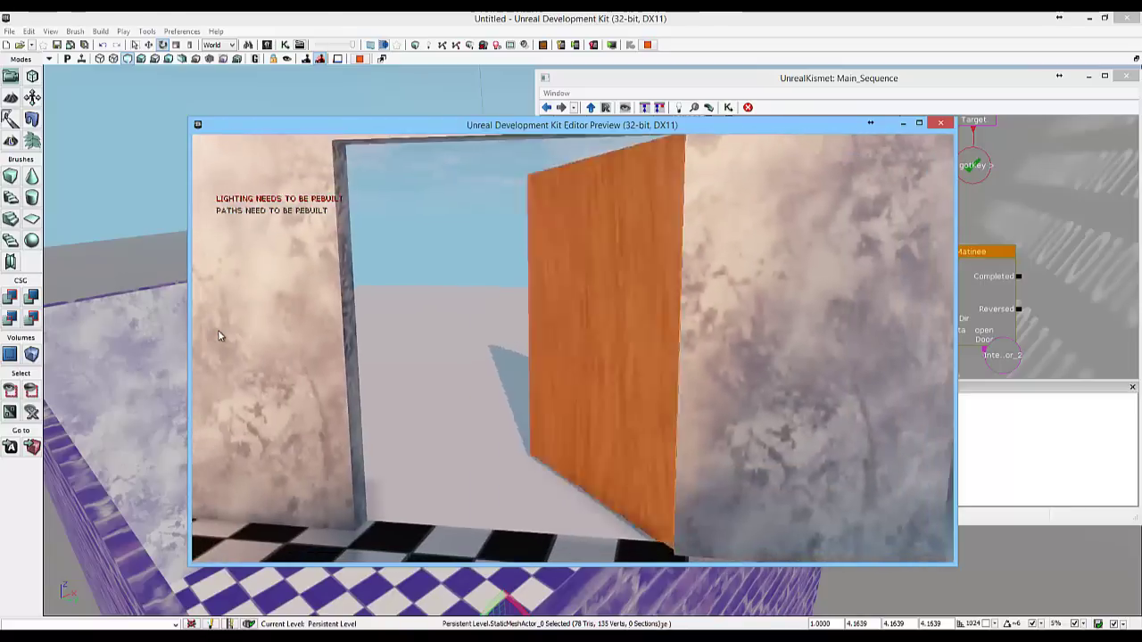
# Walk out through the doorway and turn back towards the door from outside to test its closing.
pyautogui.press('w')
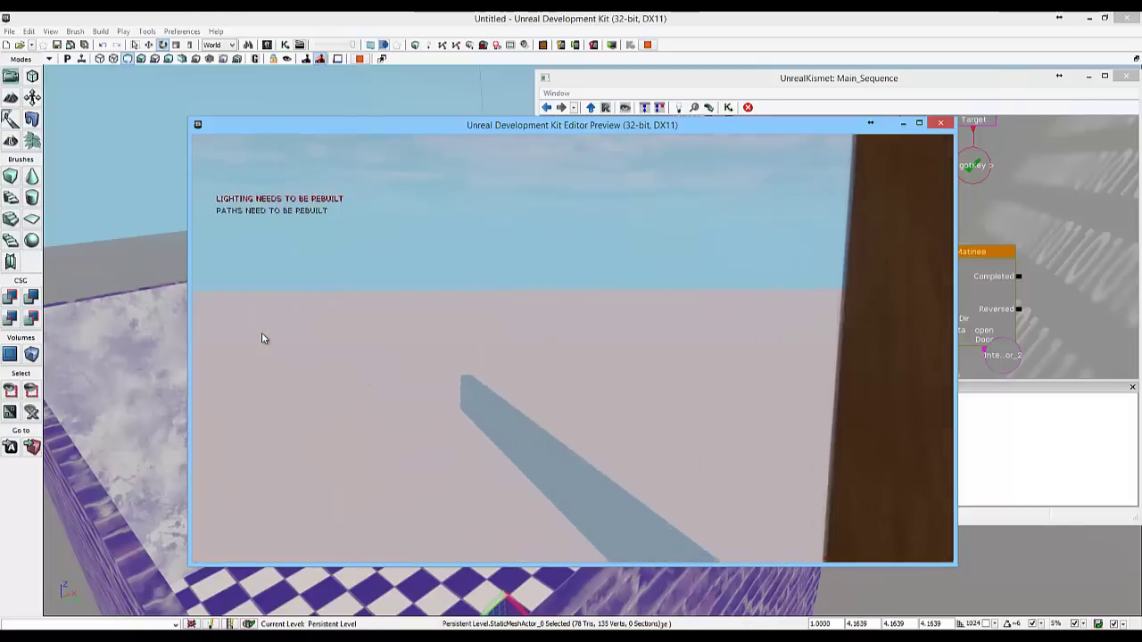
pyautogui.press('s')
pyautogui.press('w')
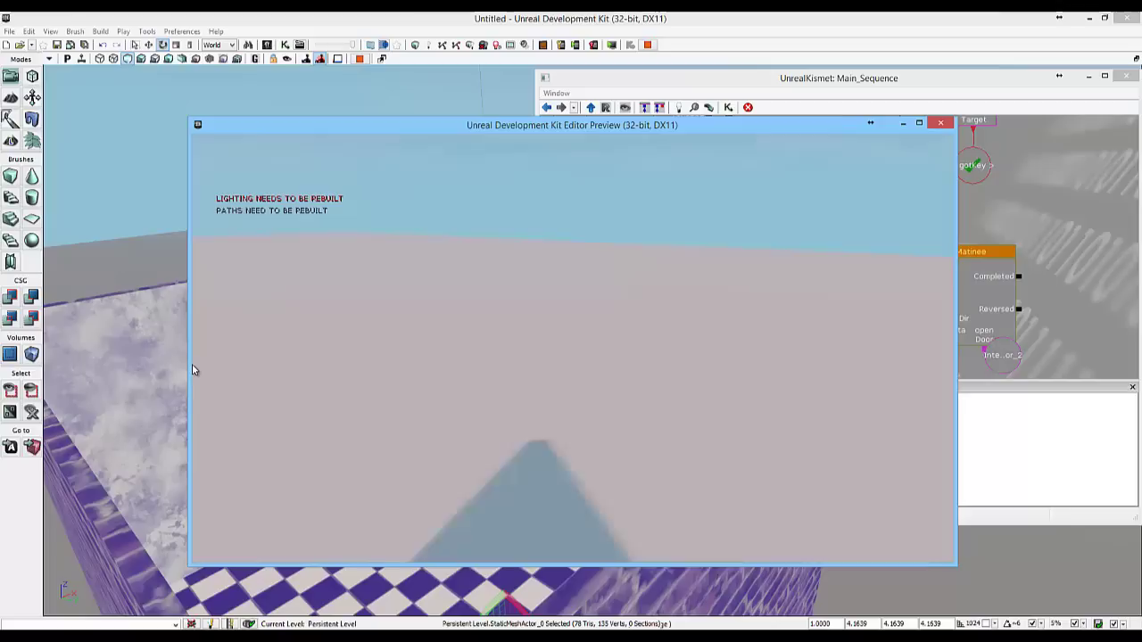
pyautogui.press('Left')
pyautogui.press('w')
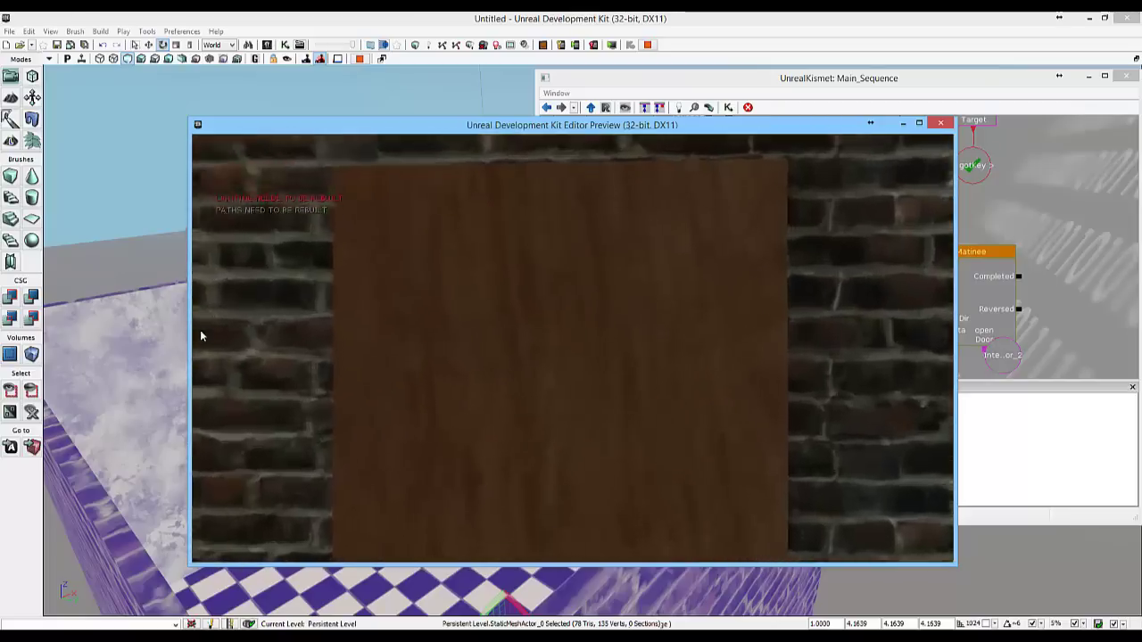
pyautogui.press('s')
pyautogui.press('s')
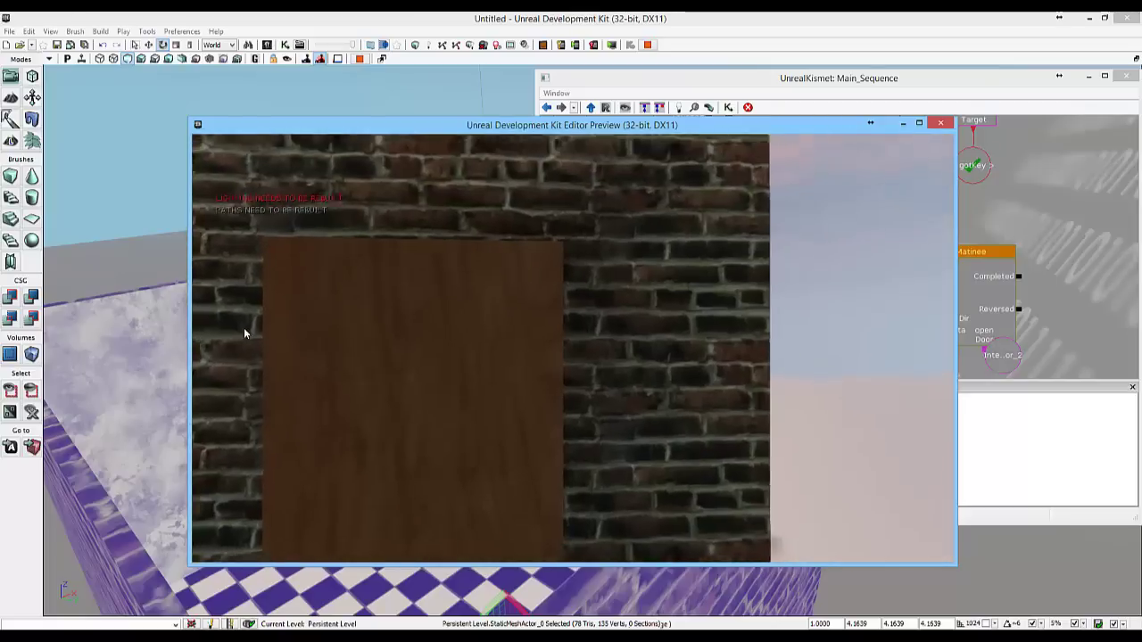
pyautogui.press('pagedown')
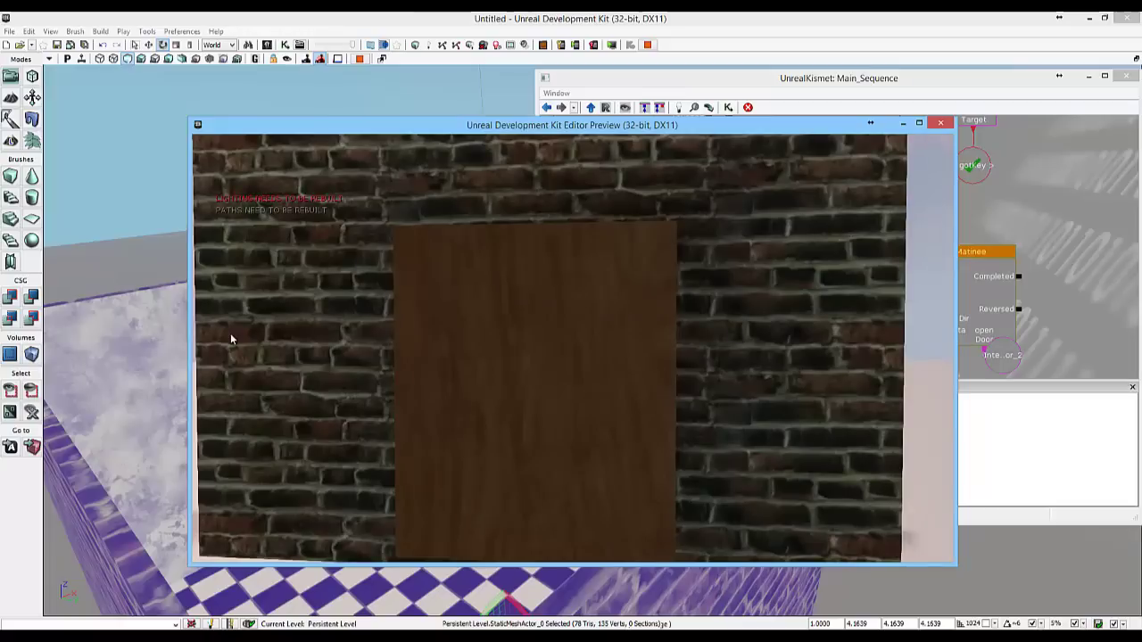
pyautogui.press('d')
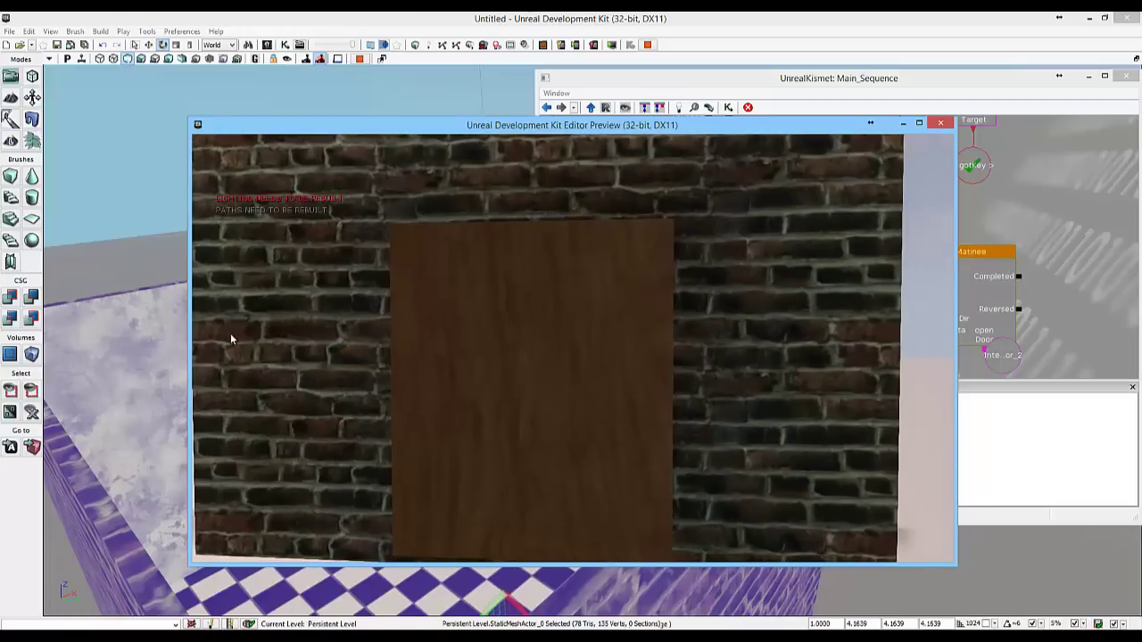